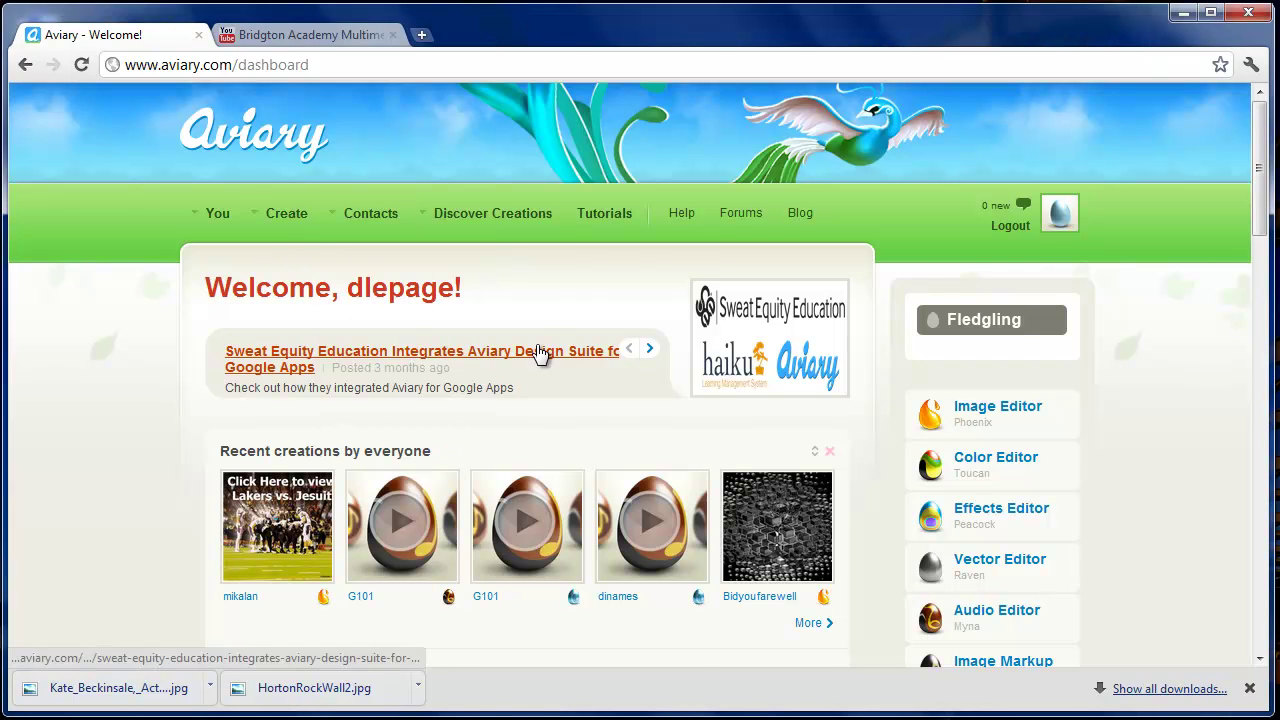
- Launch the Phoenix Image Editor from the Create tools in a new window, then minimize it
scroll(534, 351, down, 8)
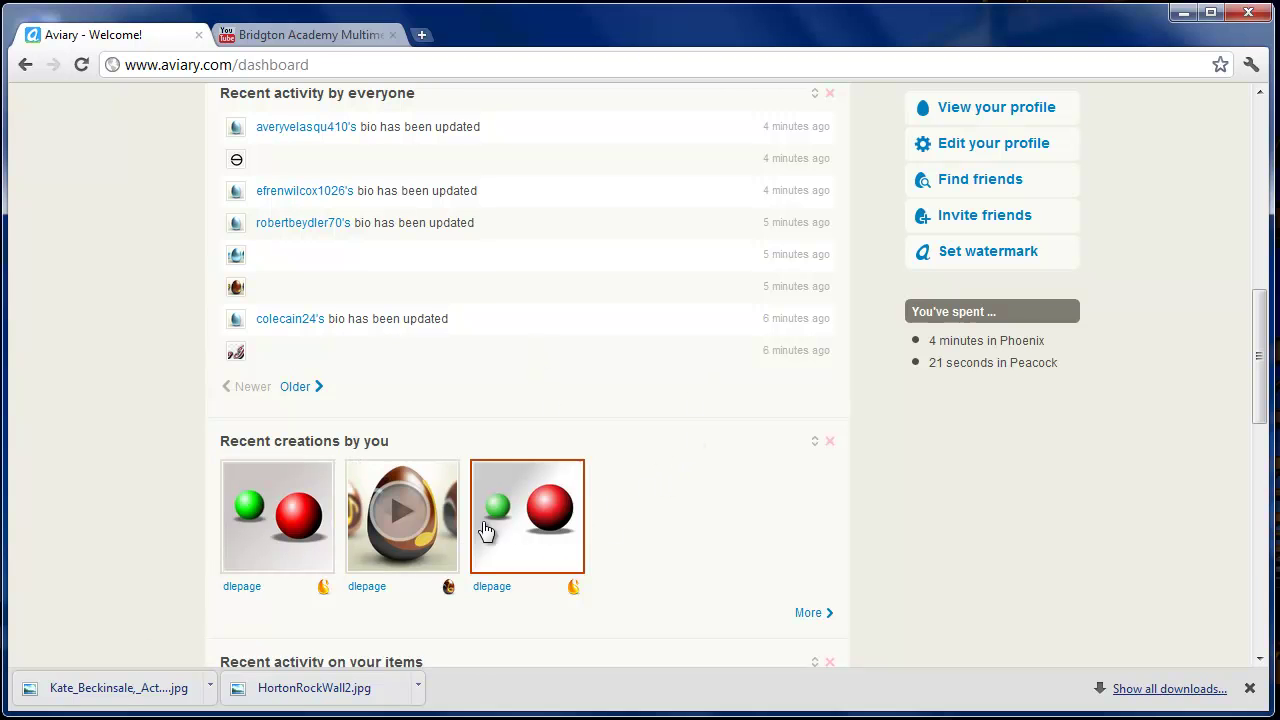
scroll(686, 477, up, 10)
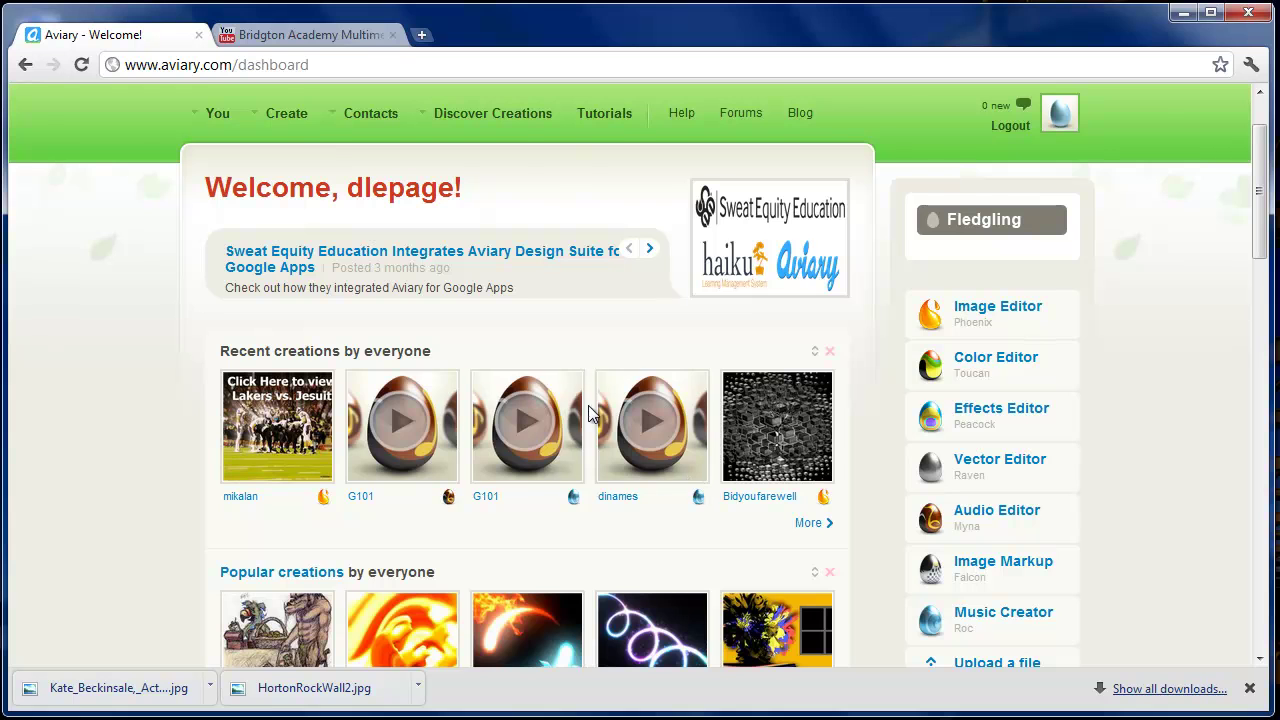
scroll(588, 370, up, 2)
click(288, 216)
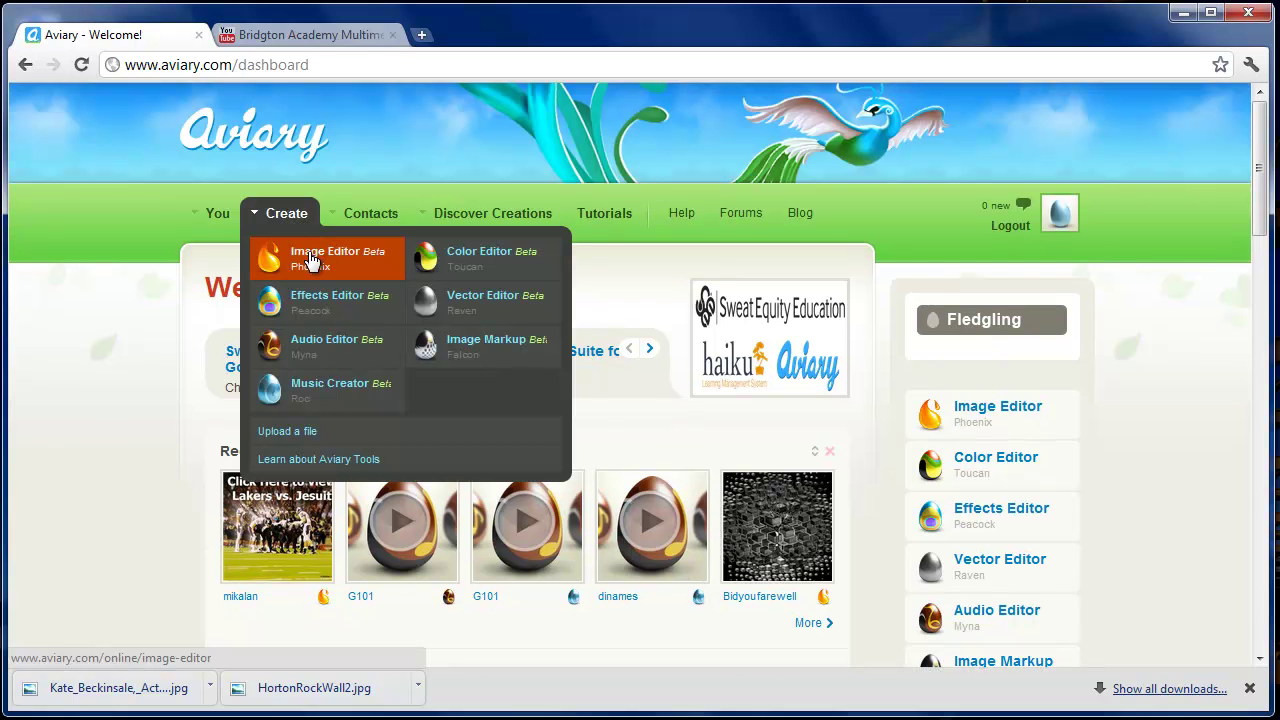
click(313, 256)
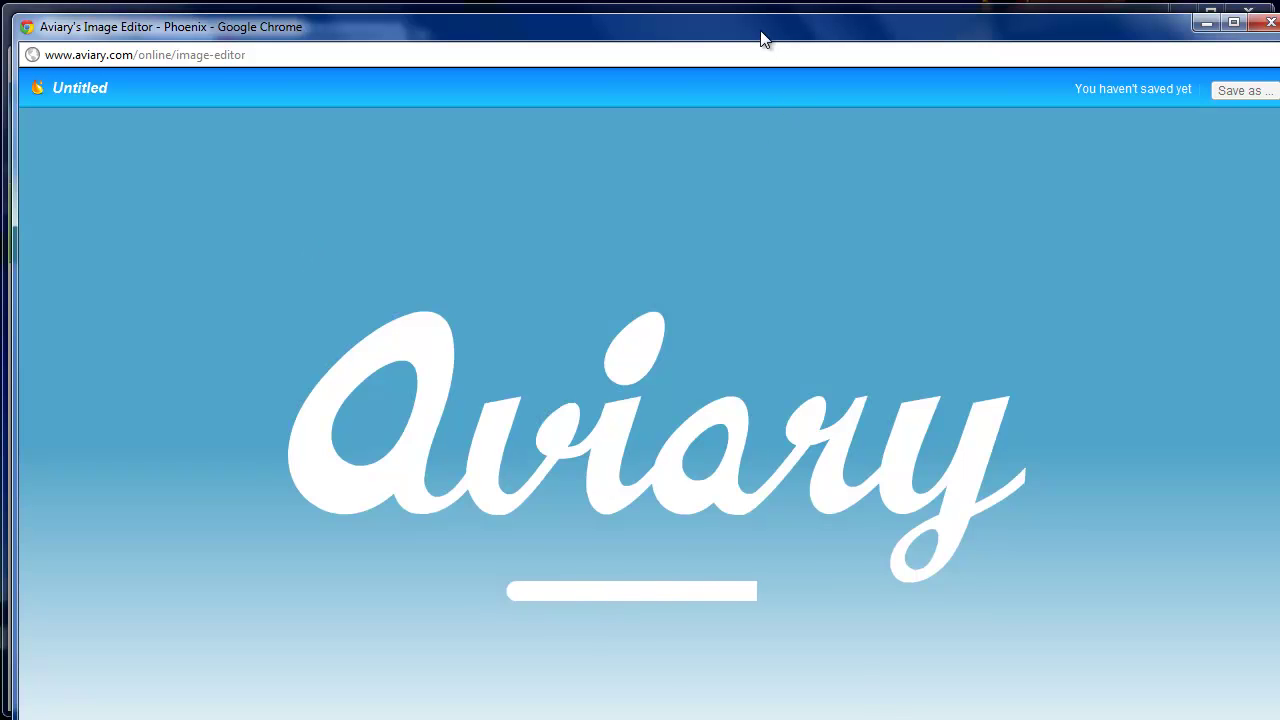
drag(763, 34, 745, 22)
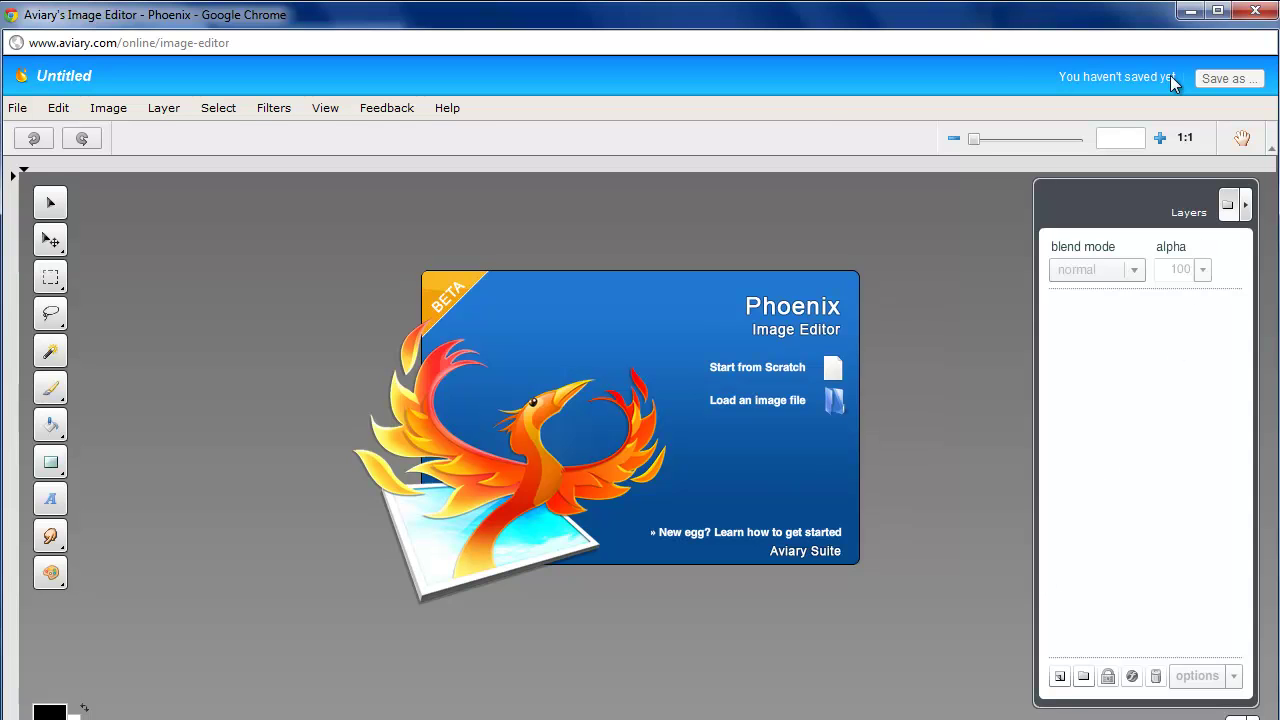
click(1181, 12)
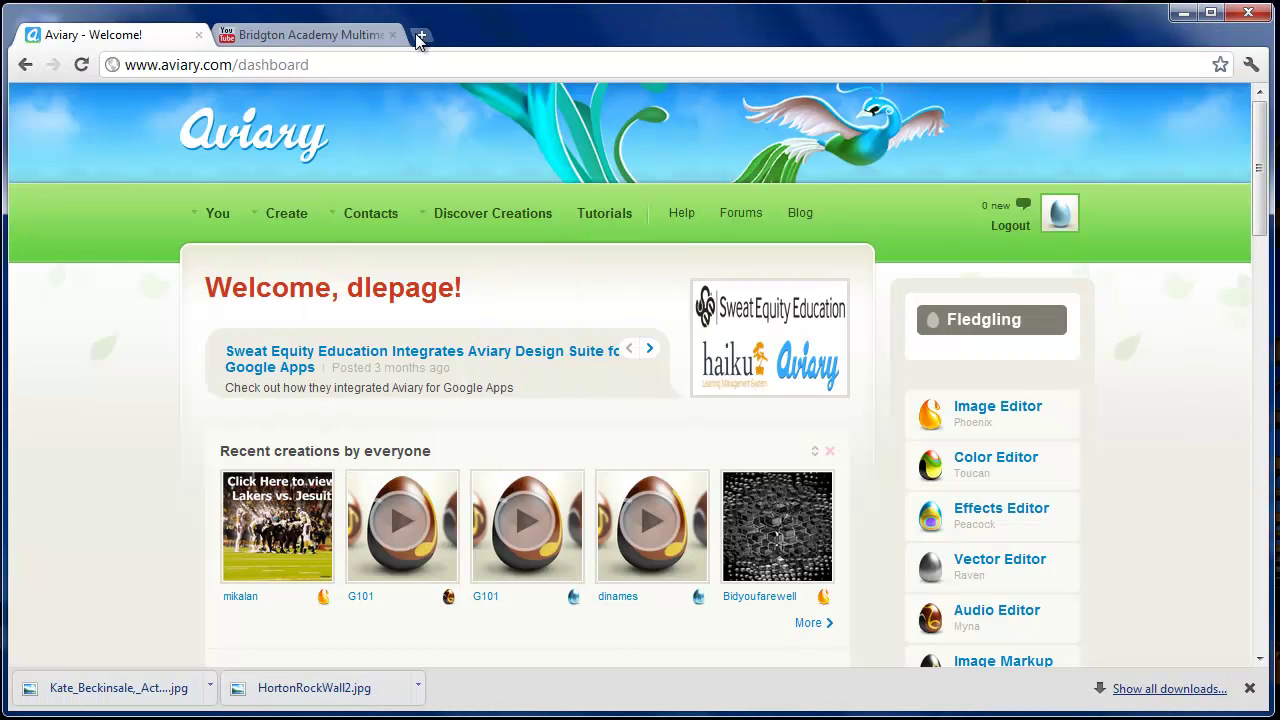
click(420, 38)
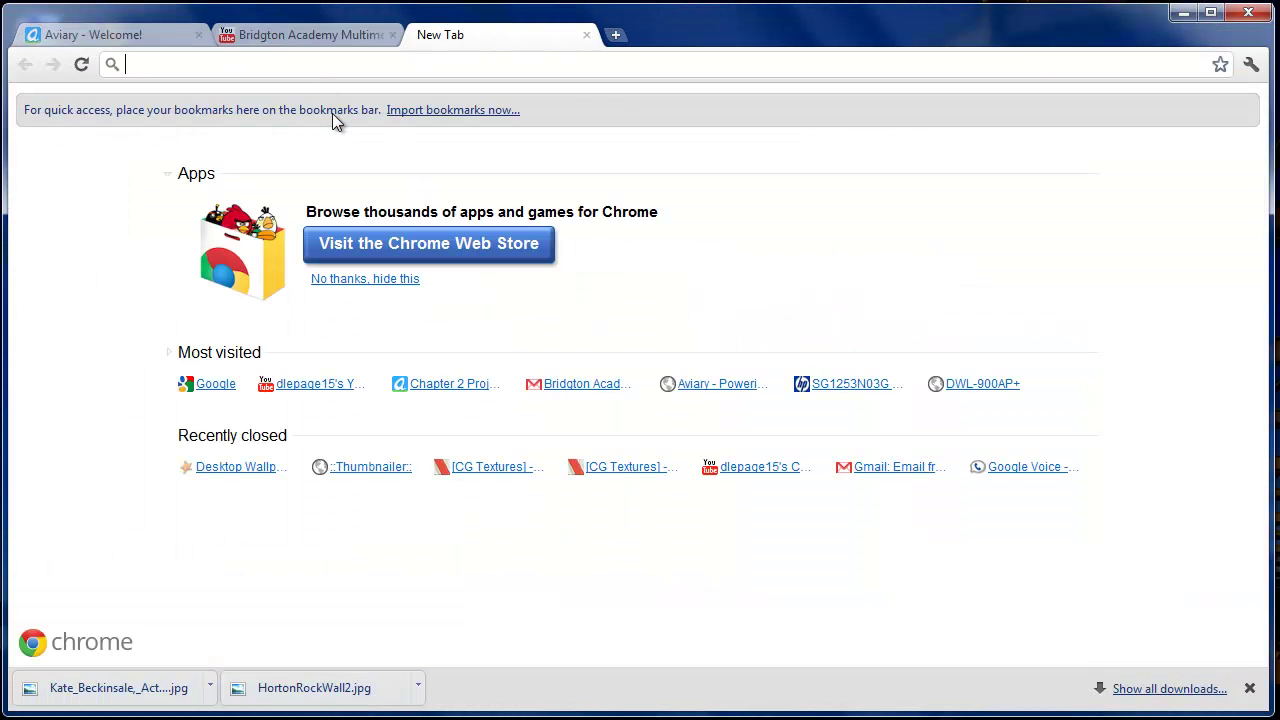
text(www)
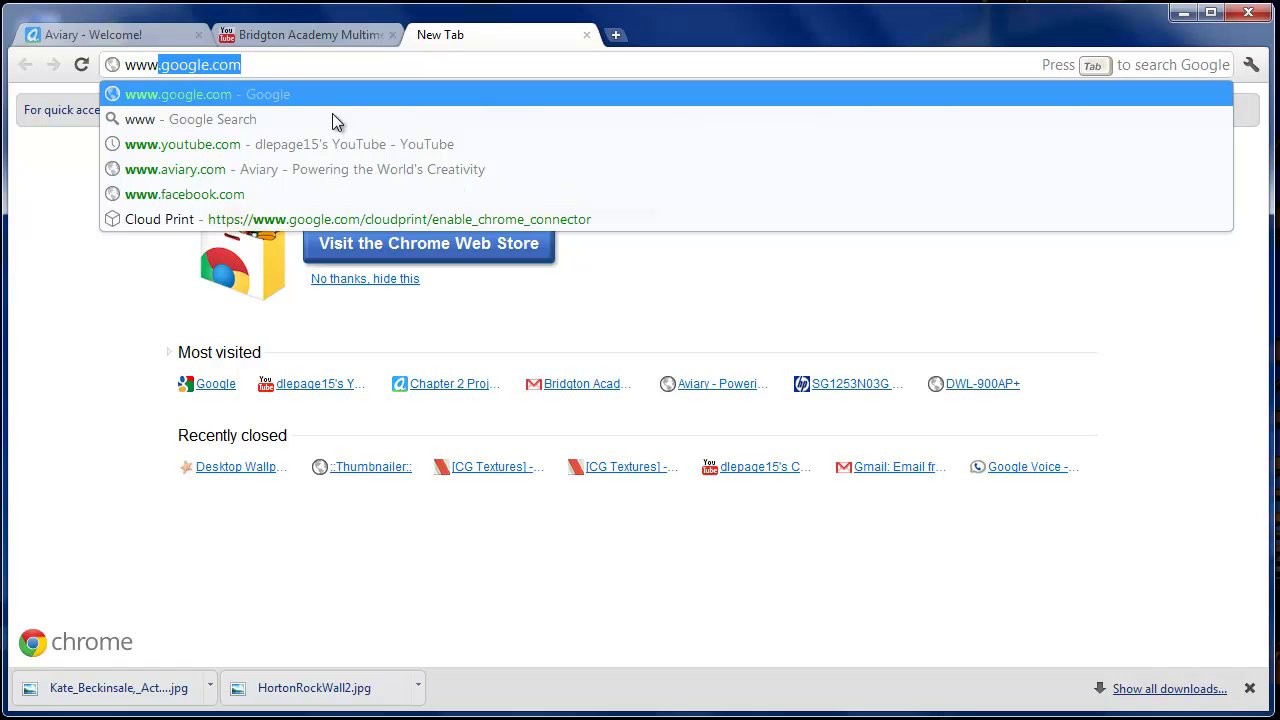
text(.googl)
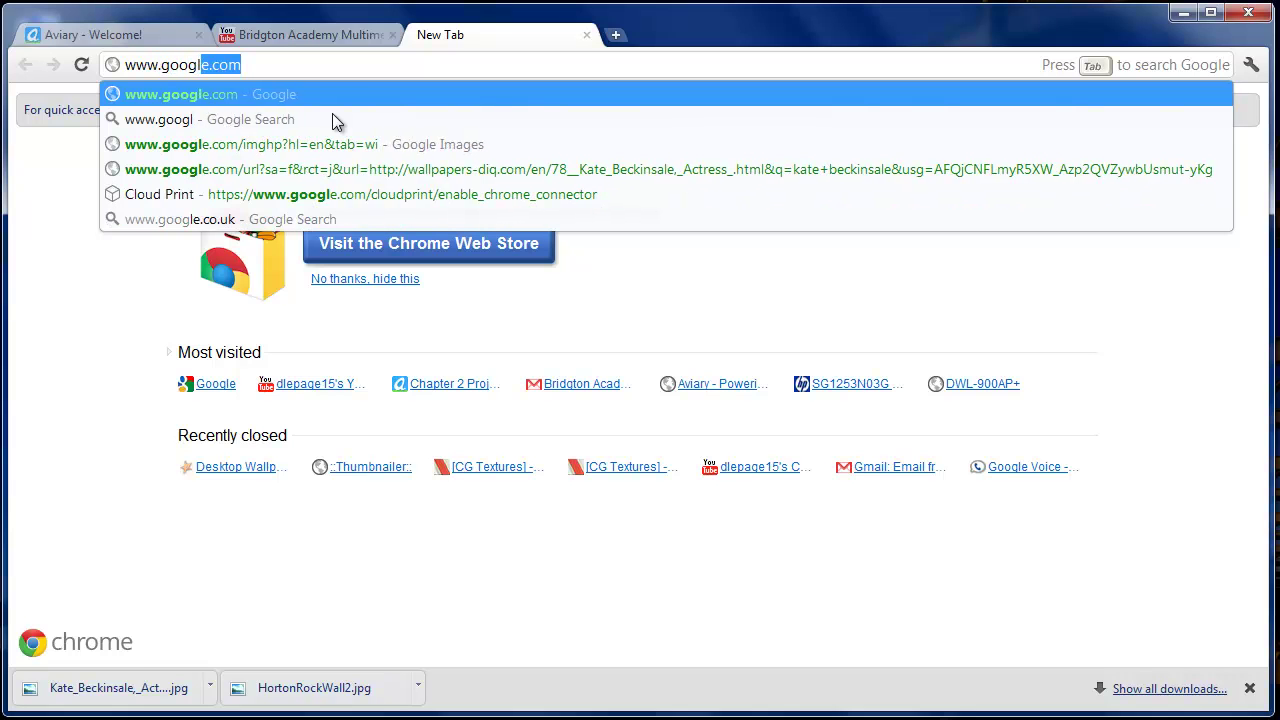
text(e.com)
key(Return)
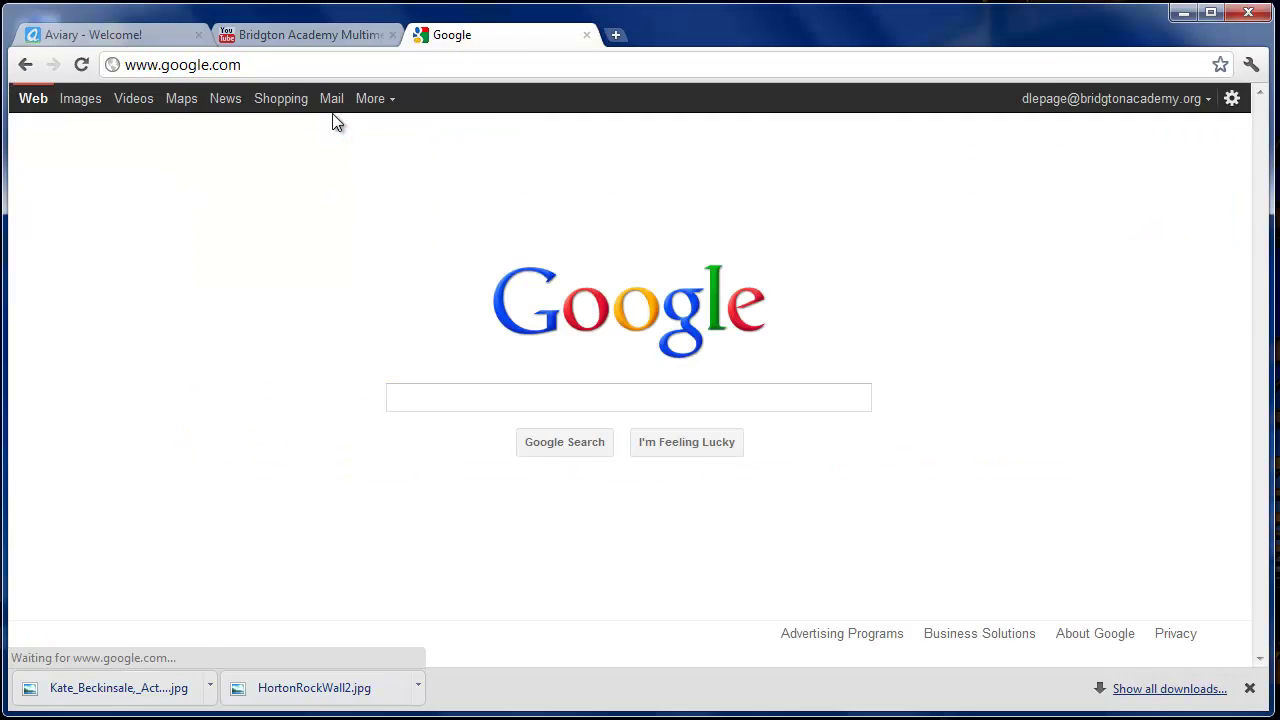
click(86, 104)
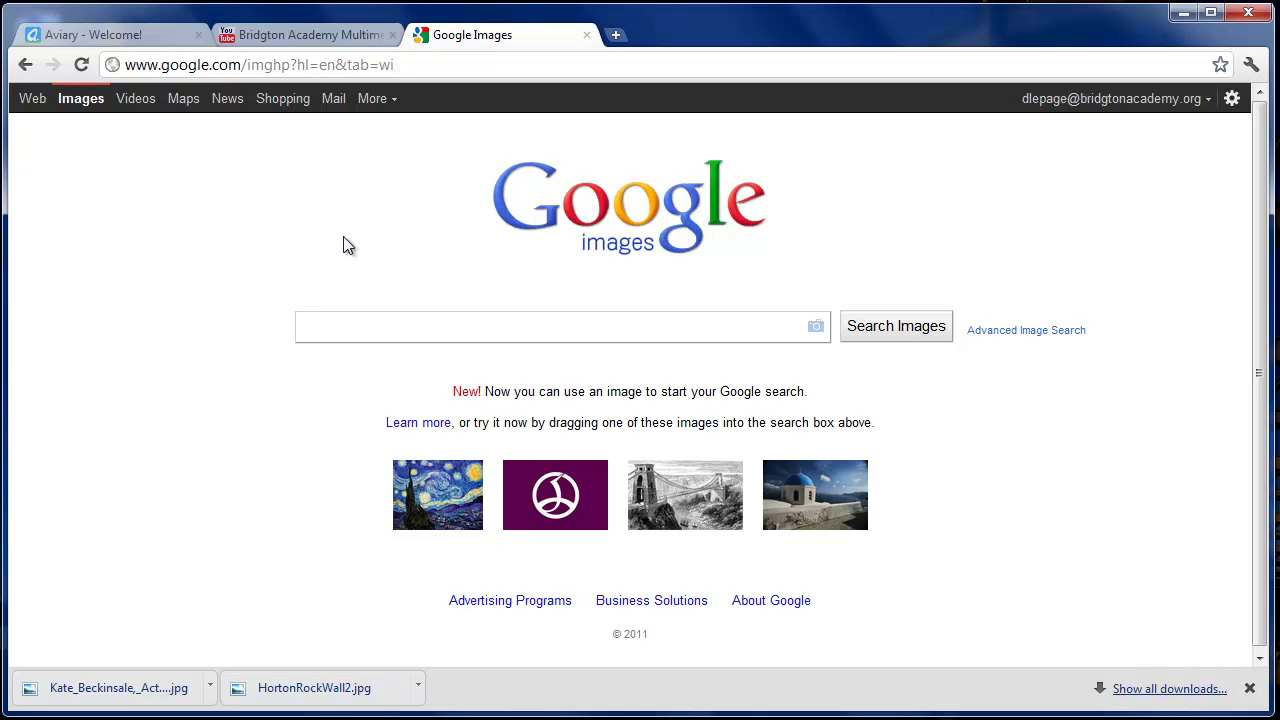
text(rock wa)
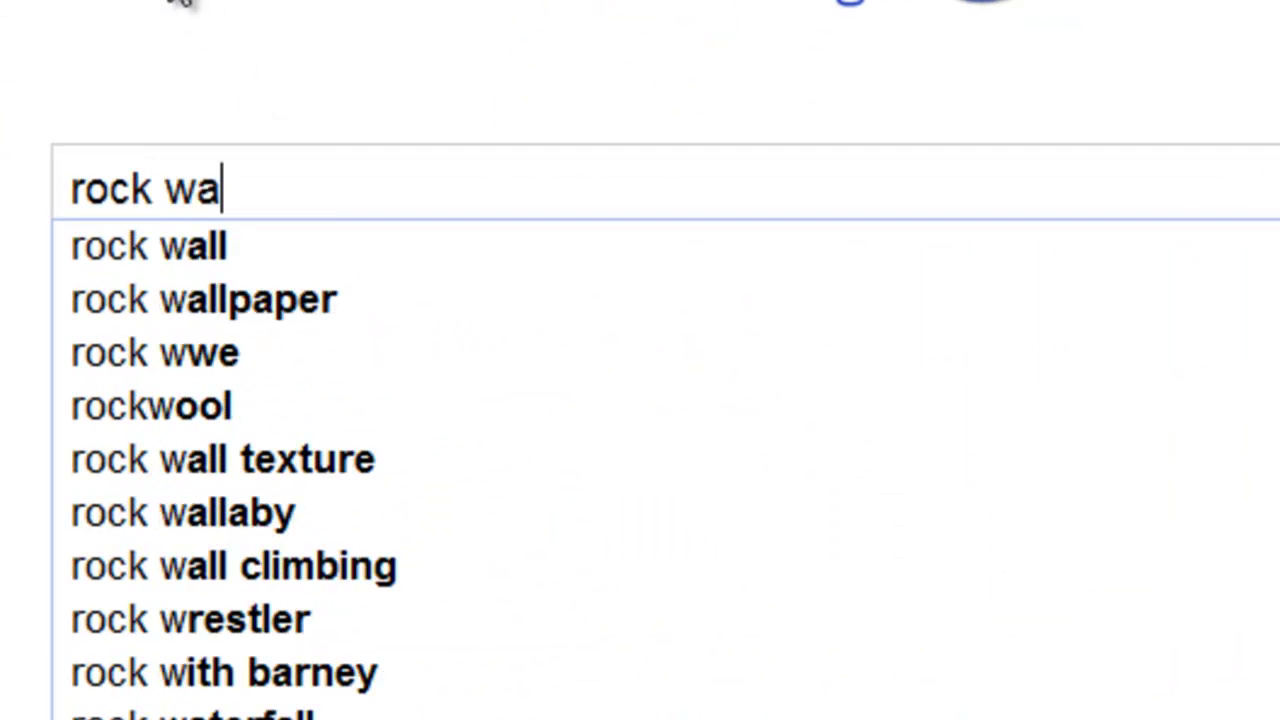
text(ll )
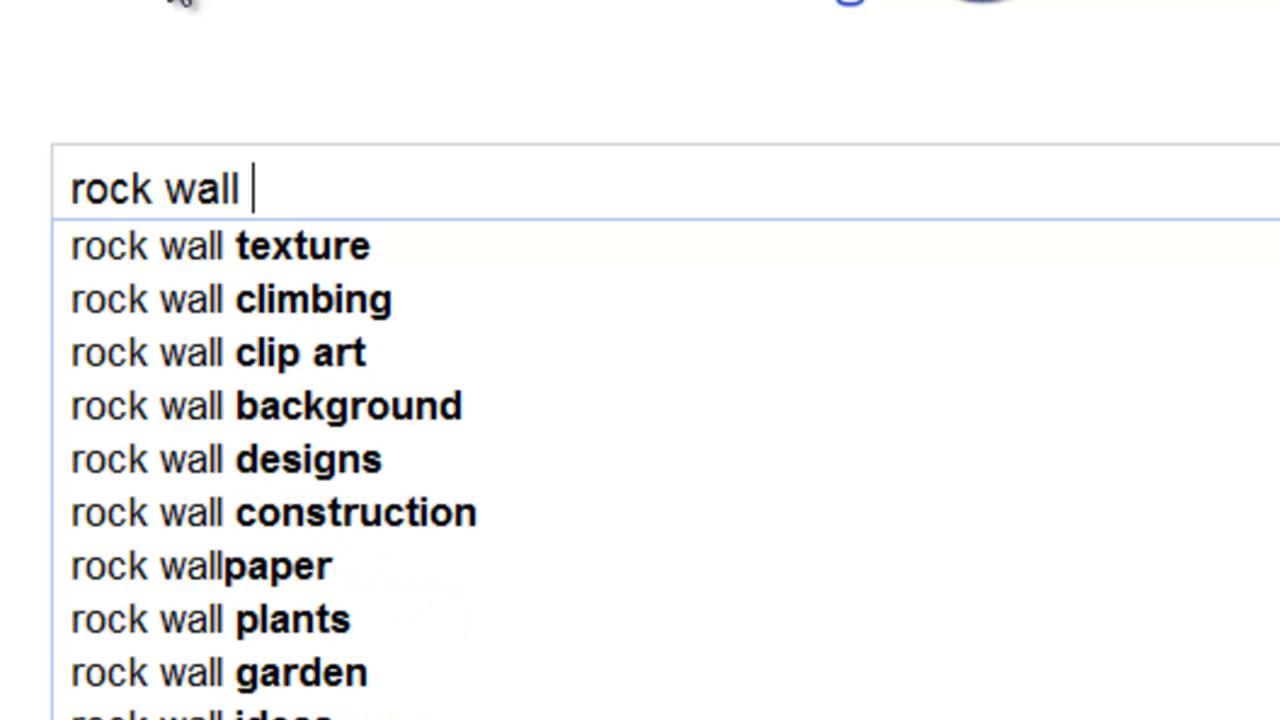
text(texture)
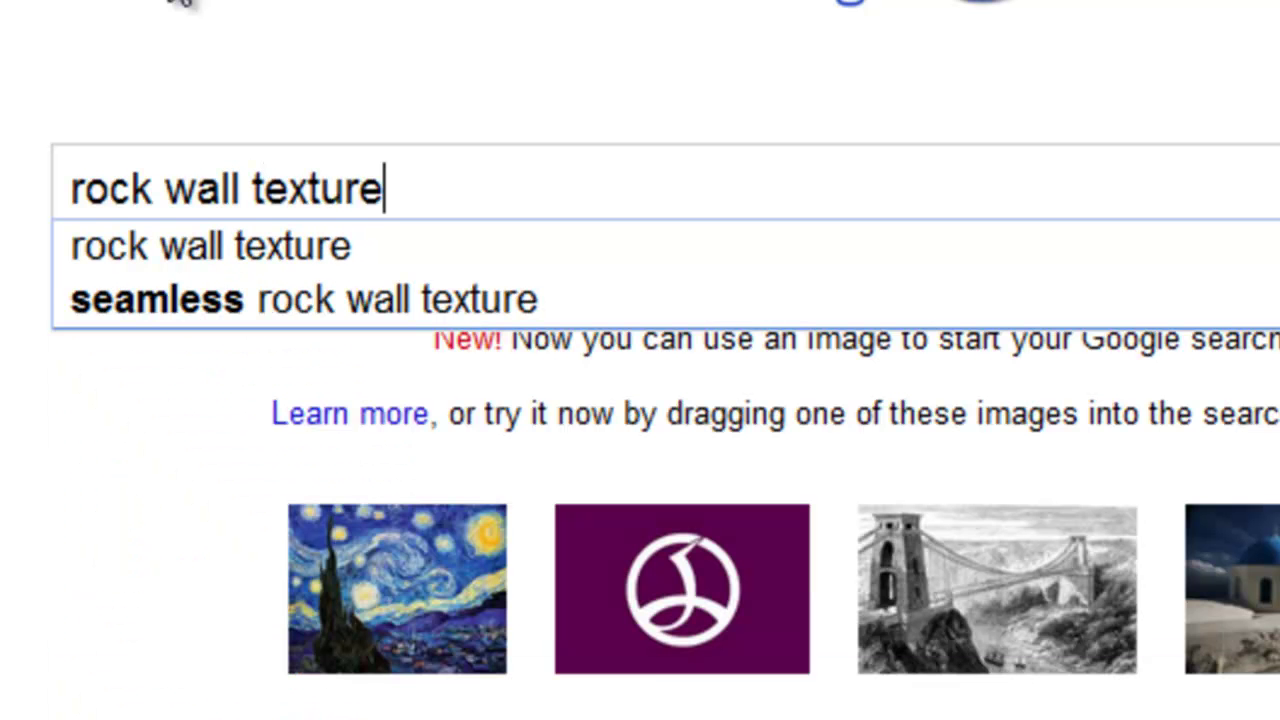
key(Return)
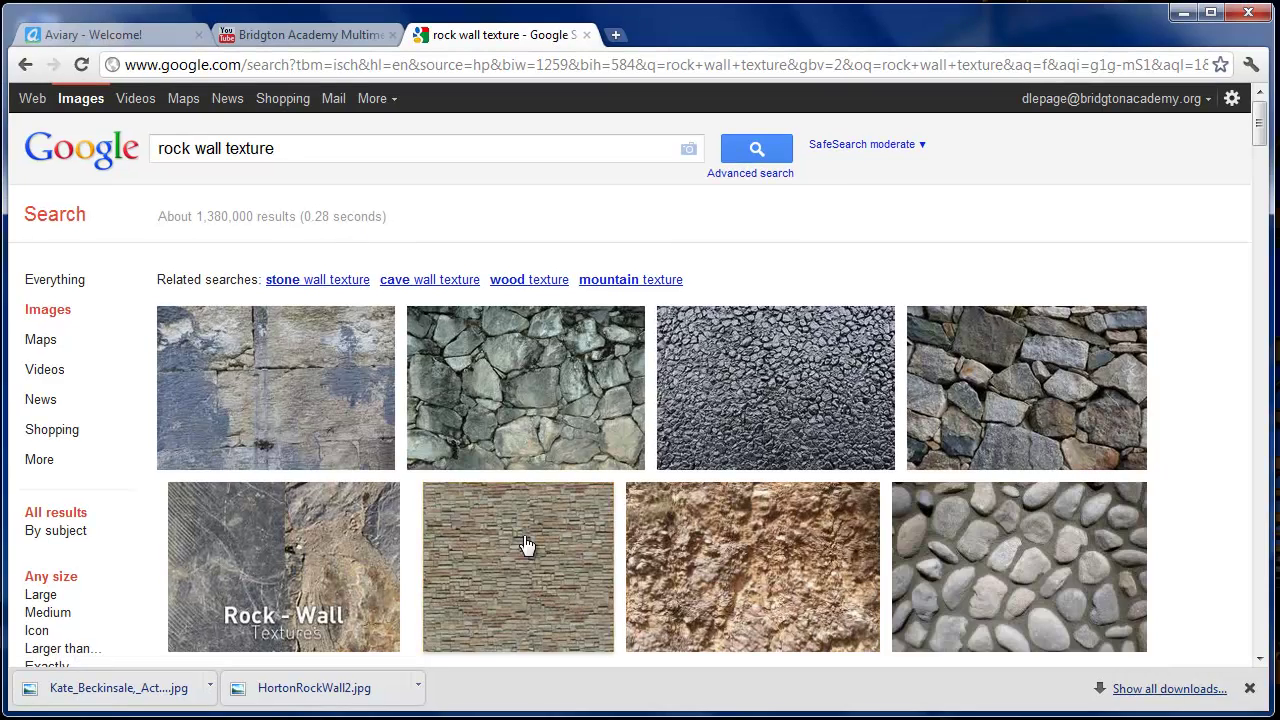
scroll(718, 478, down, 4)
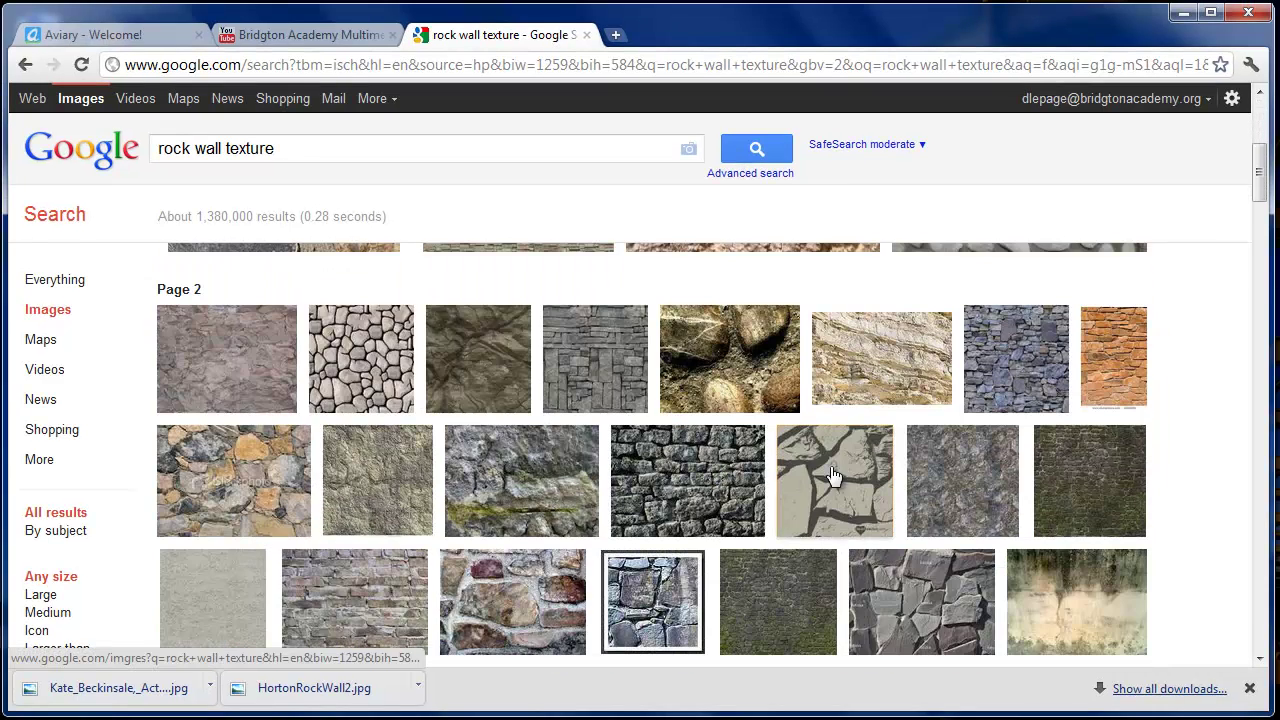
mouse_move(648, 498)
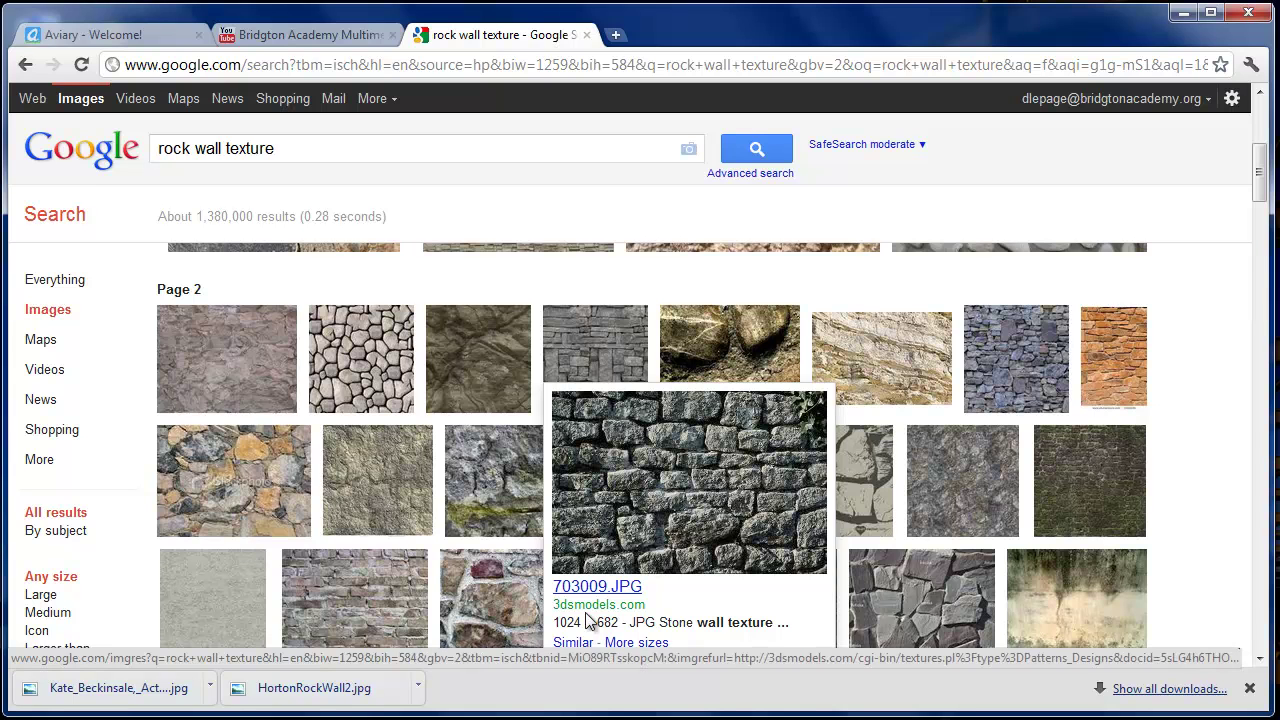
click(678, 472)
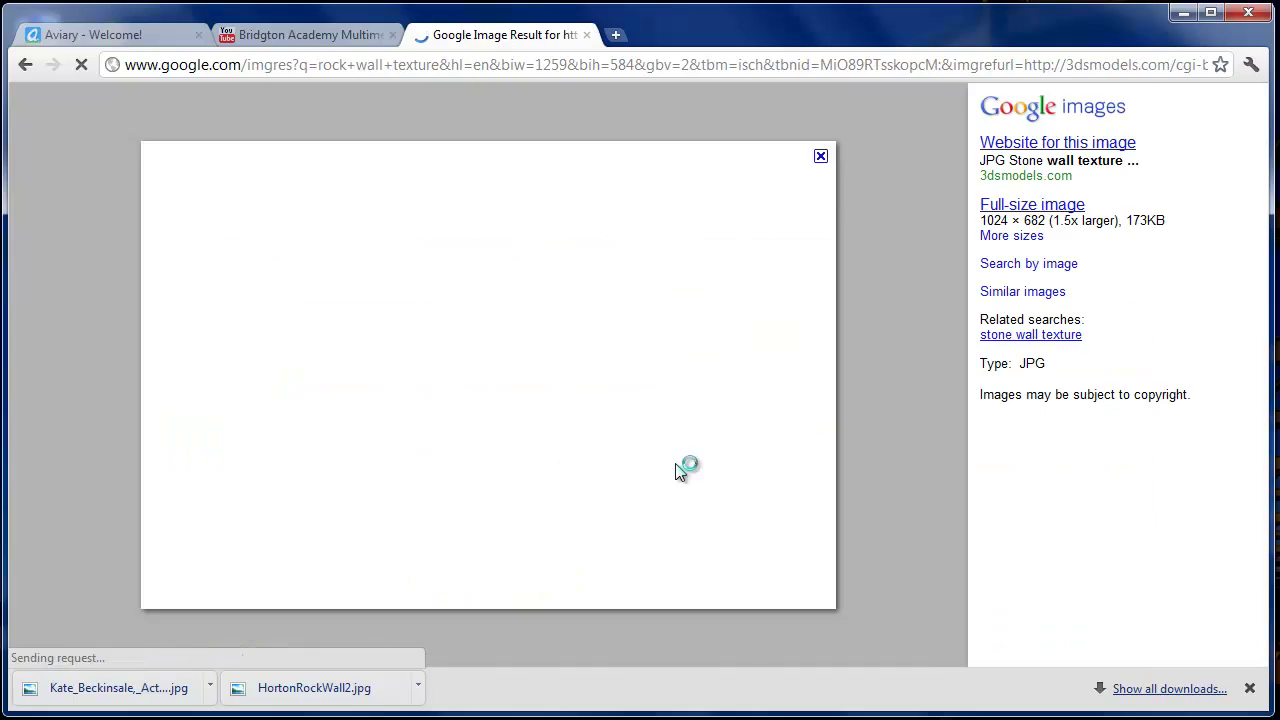
click(820, 158)
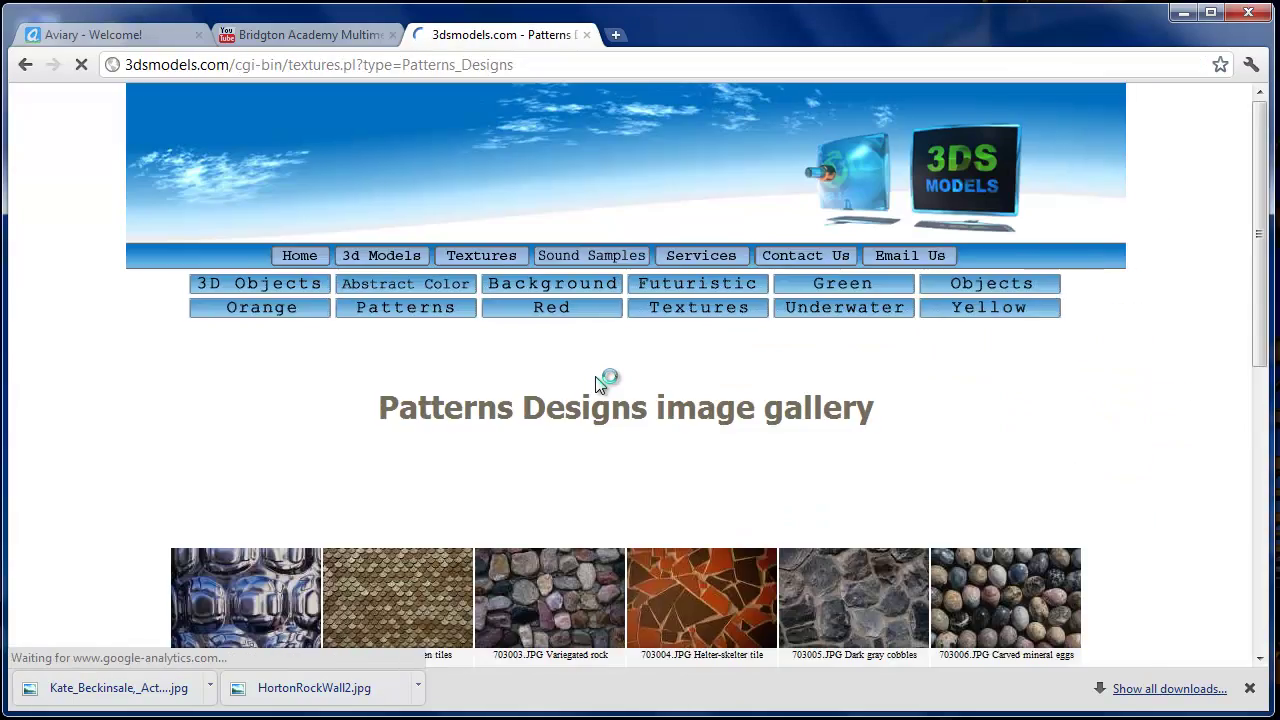
scroll(318, 428, down, 2)
scroll(318, 428, down, 2)
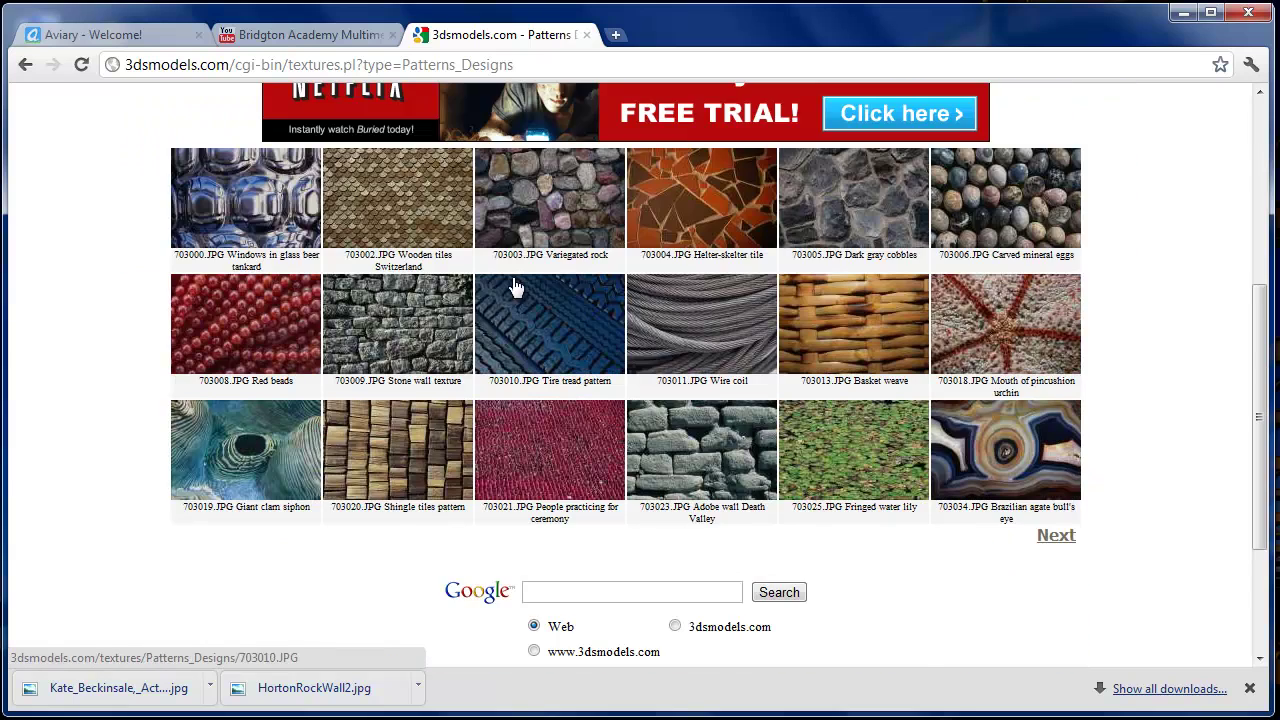
scroll(655, 314, up, 2)
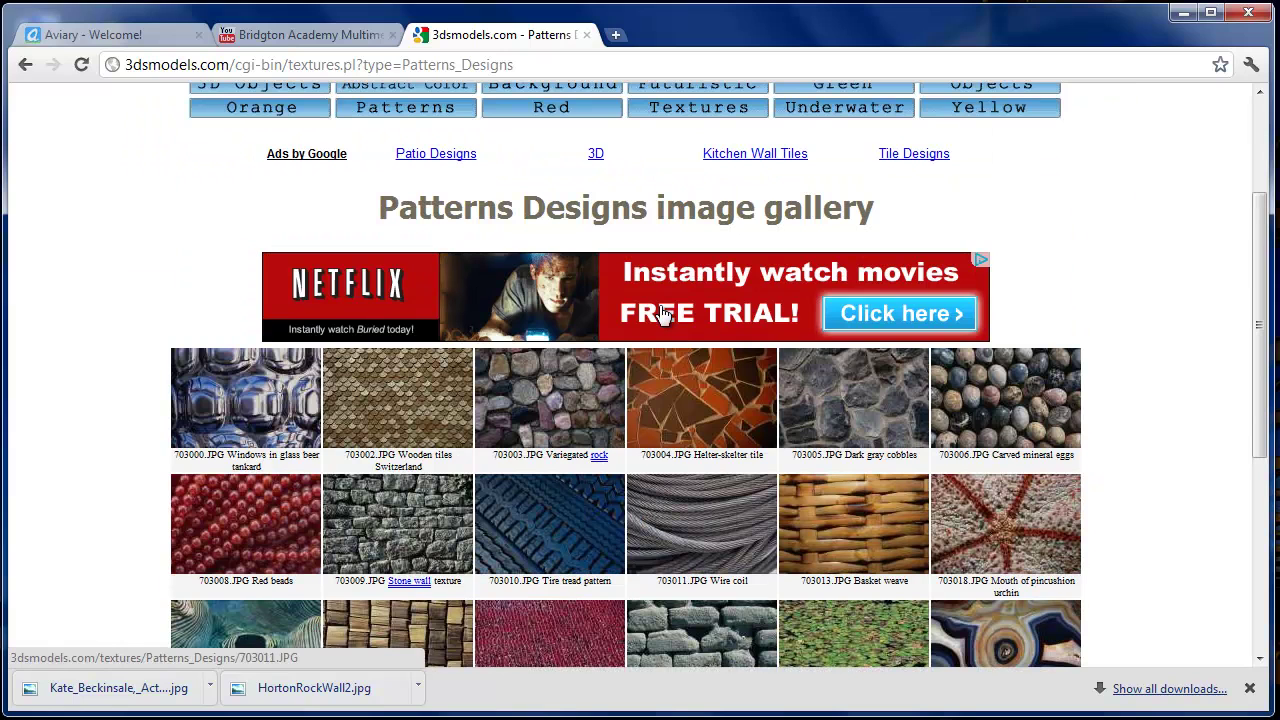
scroll(665, 398, down, 3)
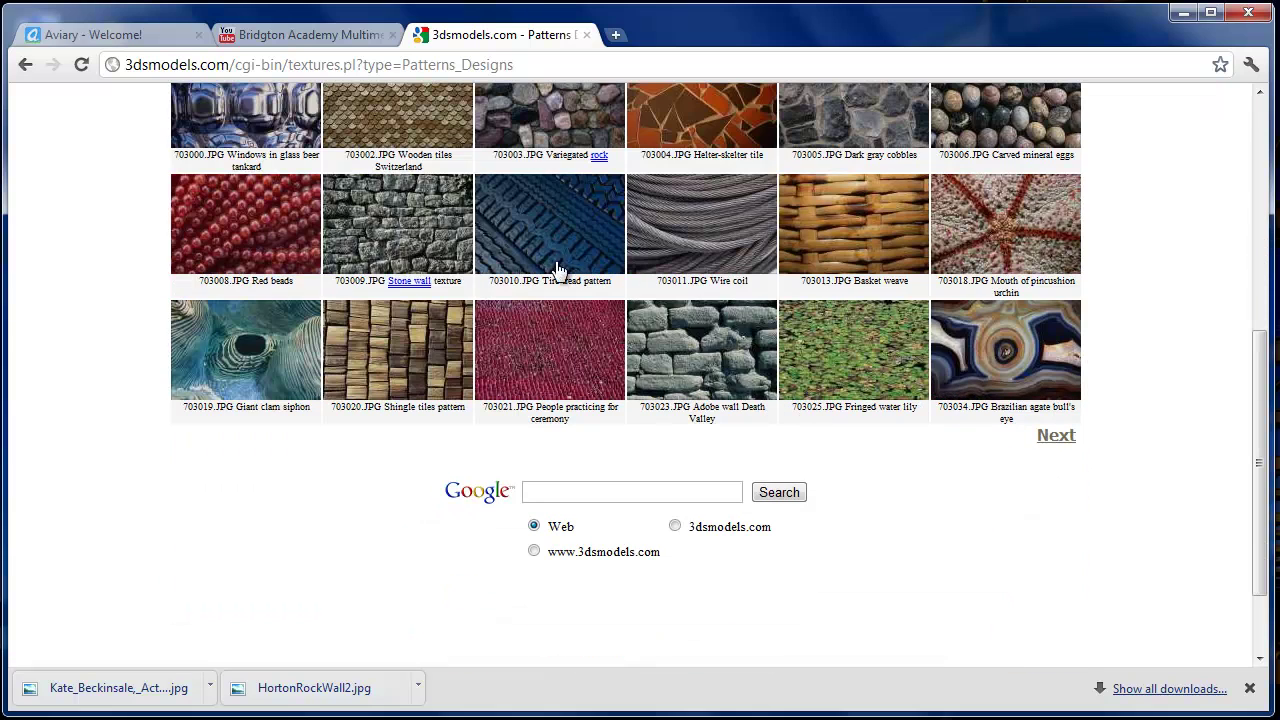
click(25, 66)
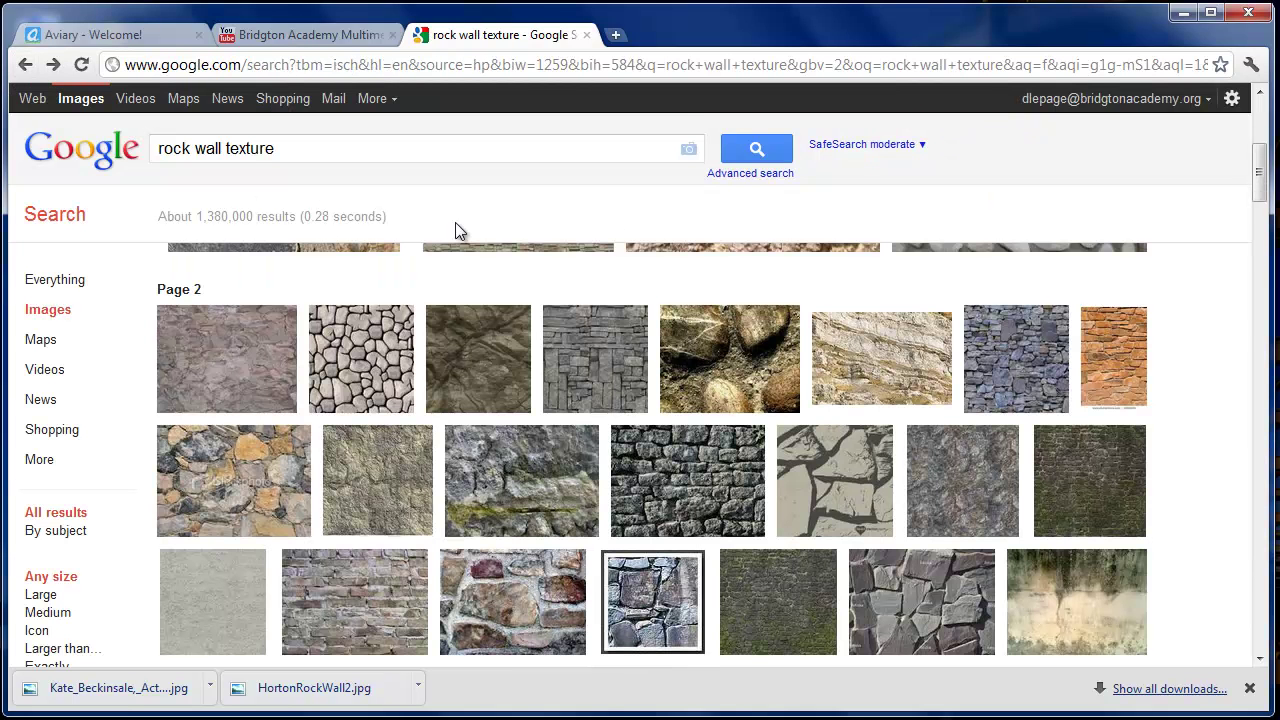
scroll(645, 262, down, 2)
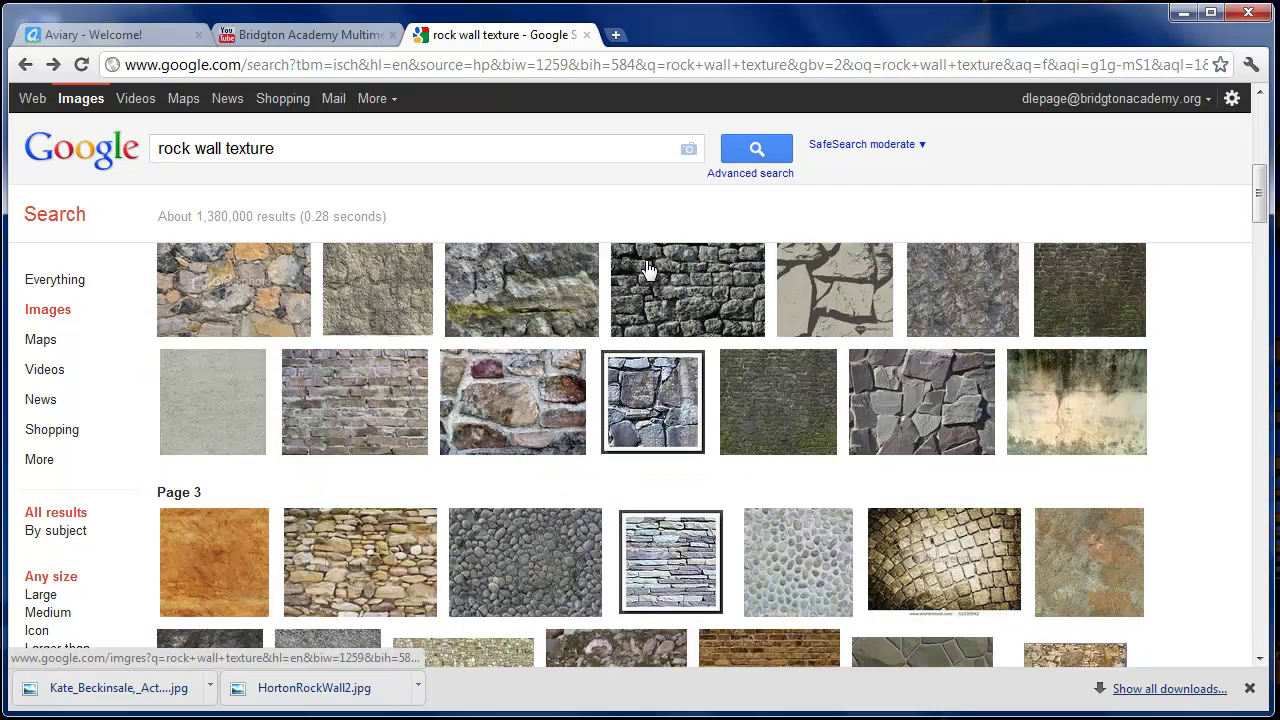
scroll(642, 255, up, 4)
drag(319, 146, 155, 148)
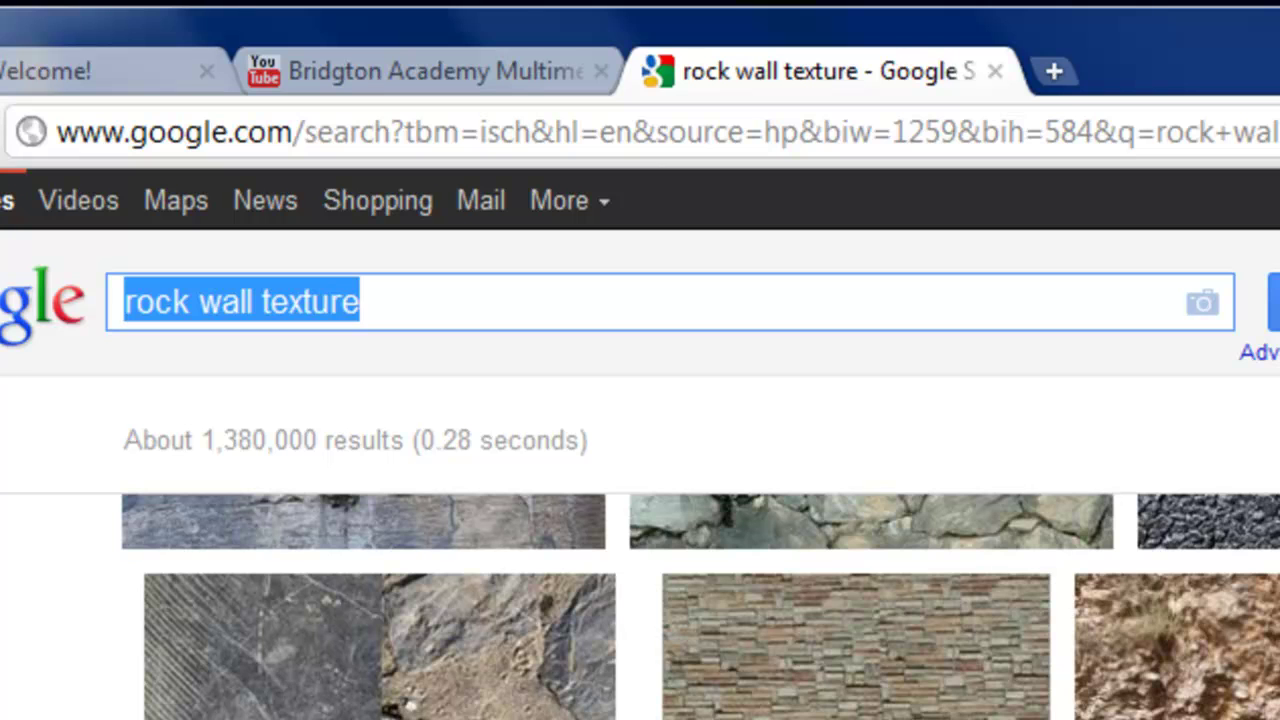
text(Kate )
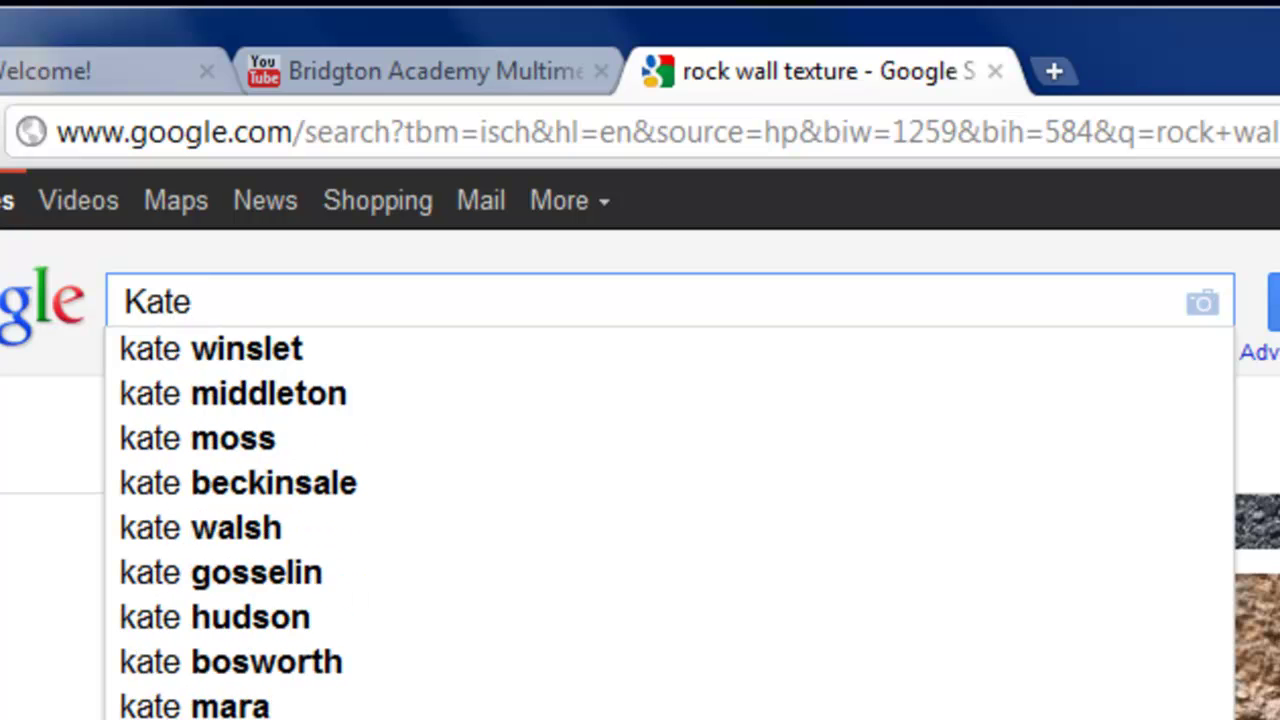
text(beckin)
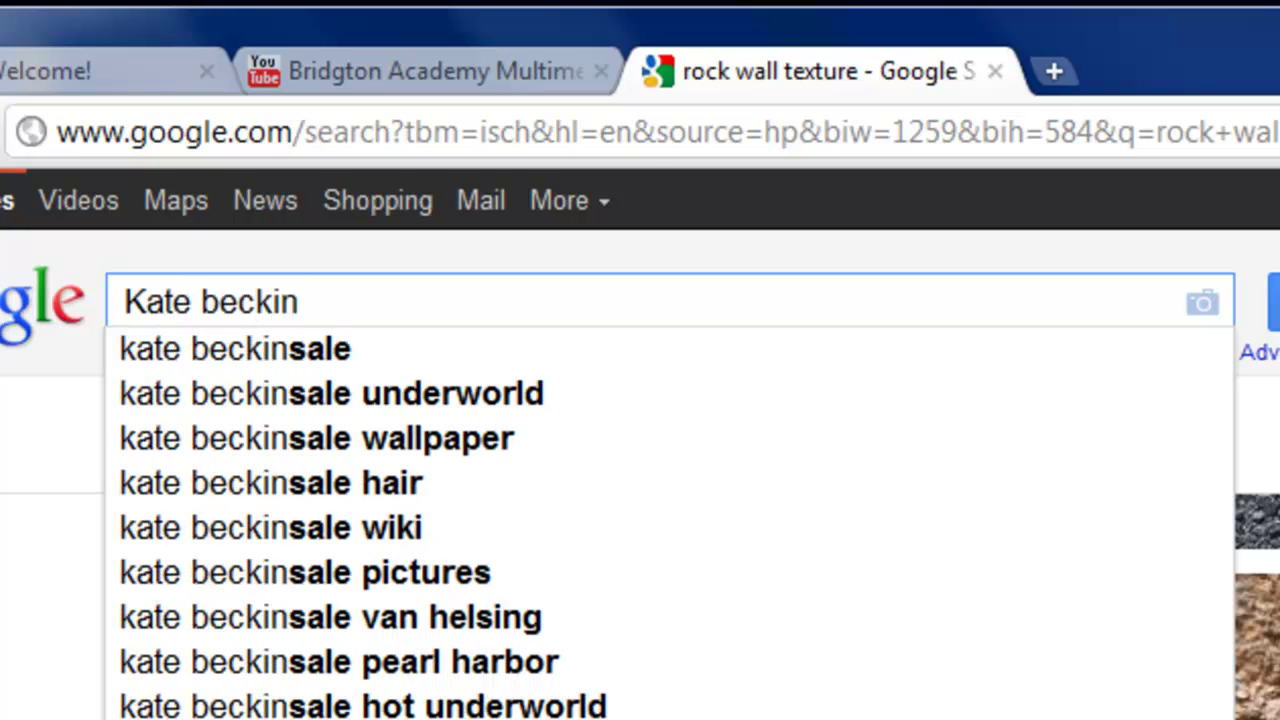
text(sale)
key(Return)
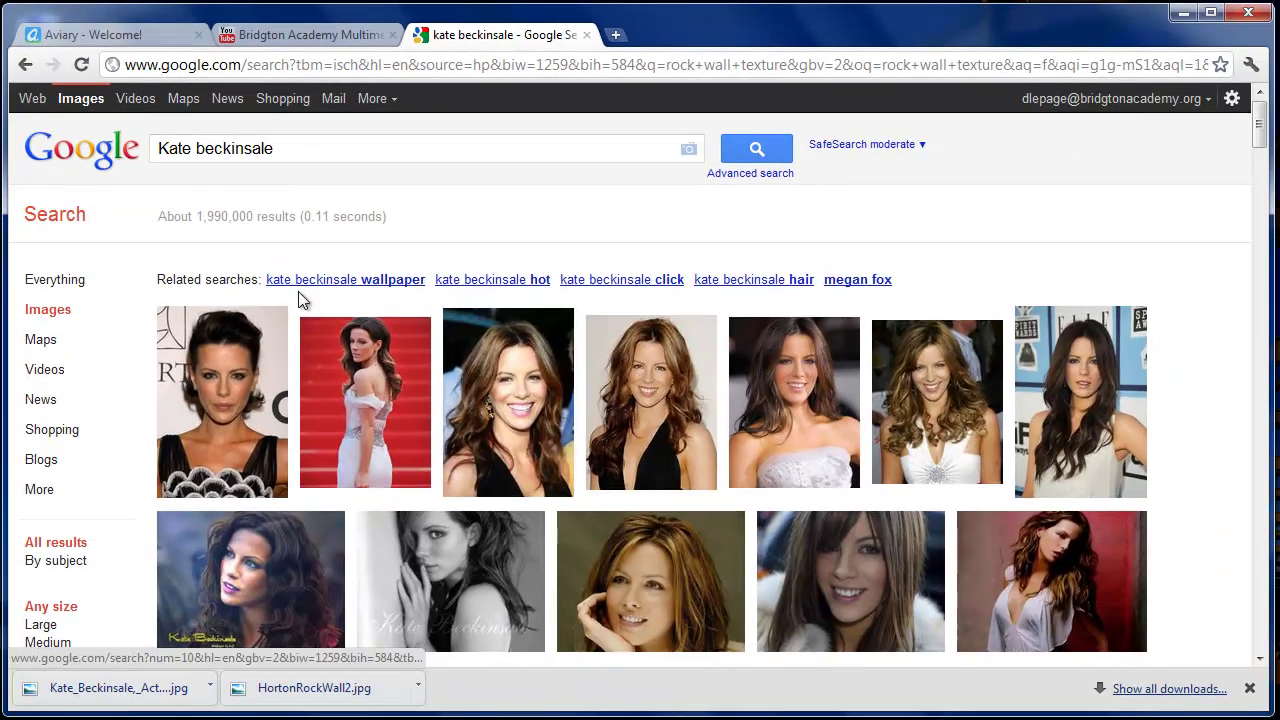
scroll(426, 359, down, 4)
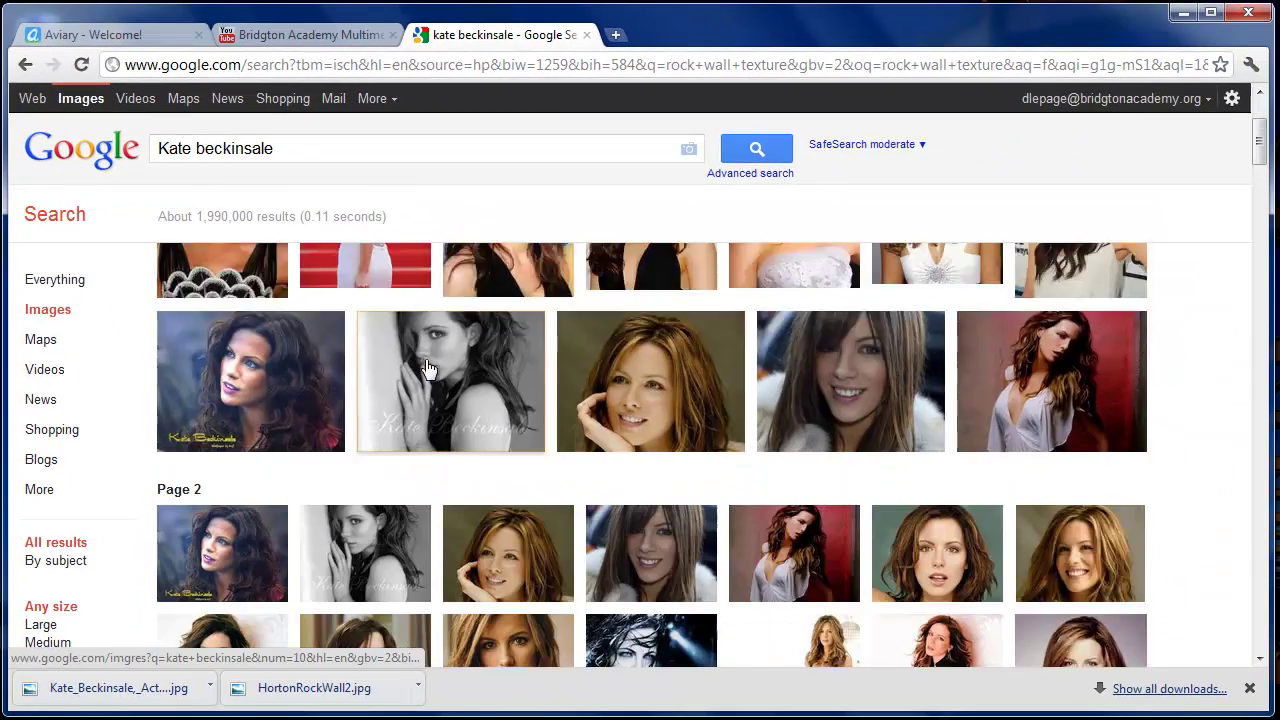
scroll(449, 363, up, 2)
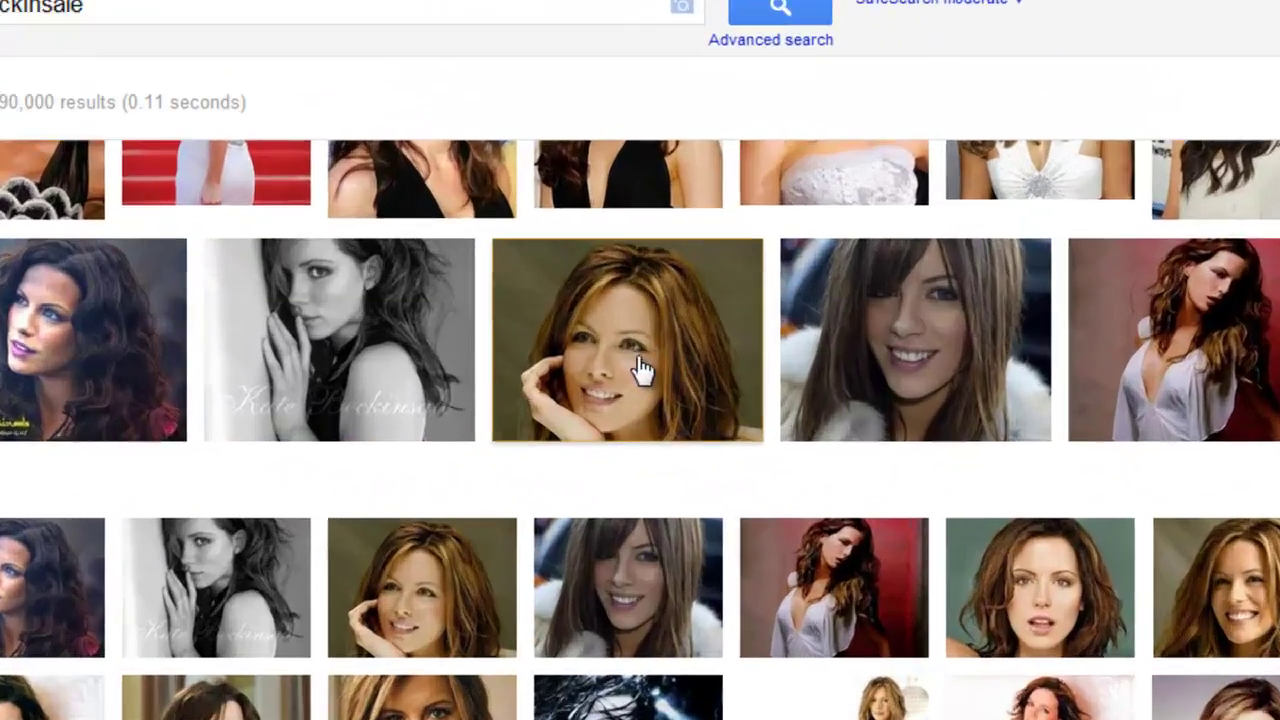
mouse_move(664, 403)
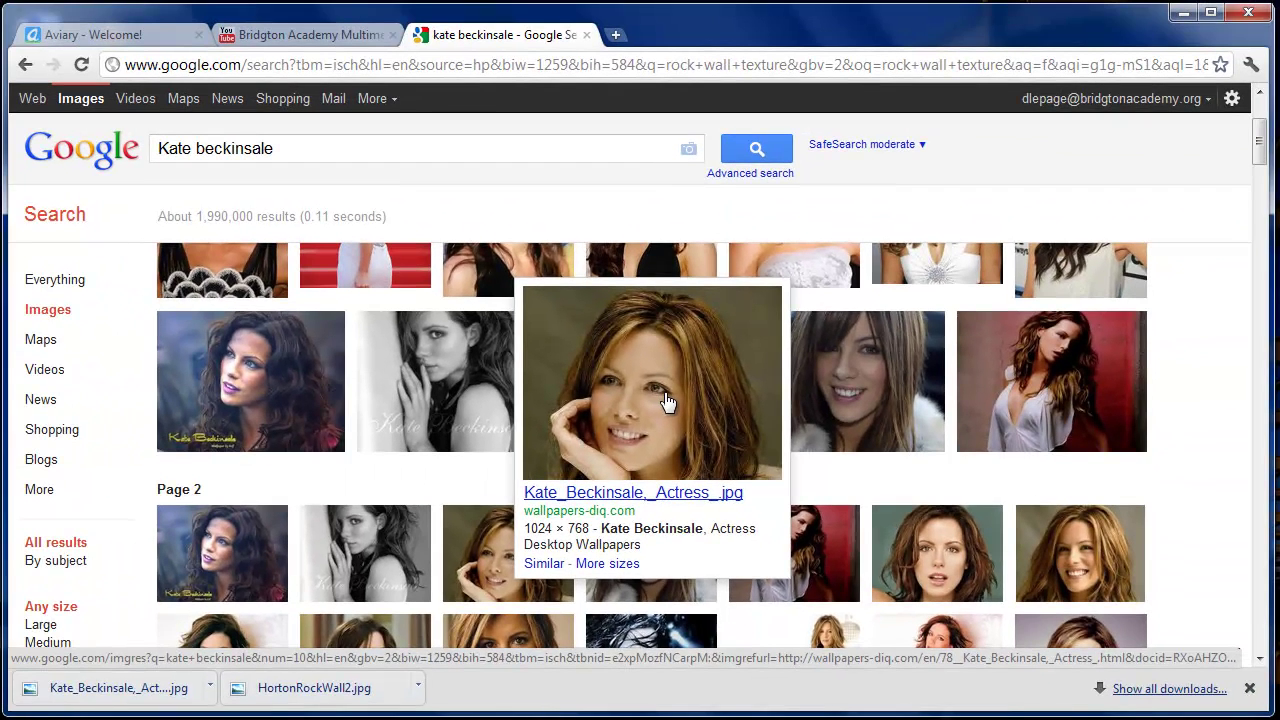
mouse_move(1075, 405)
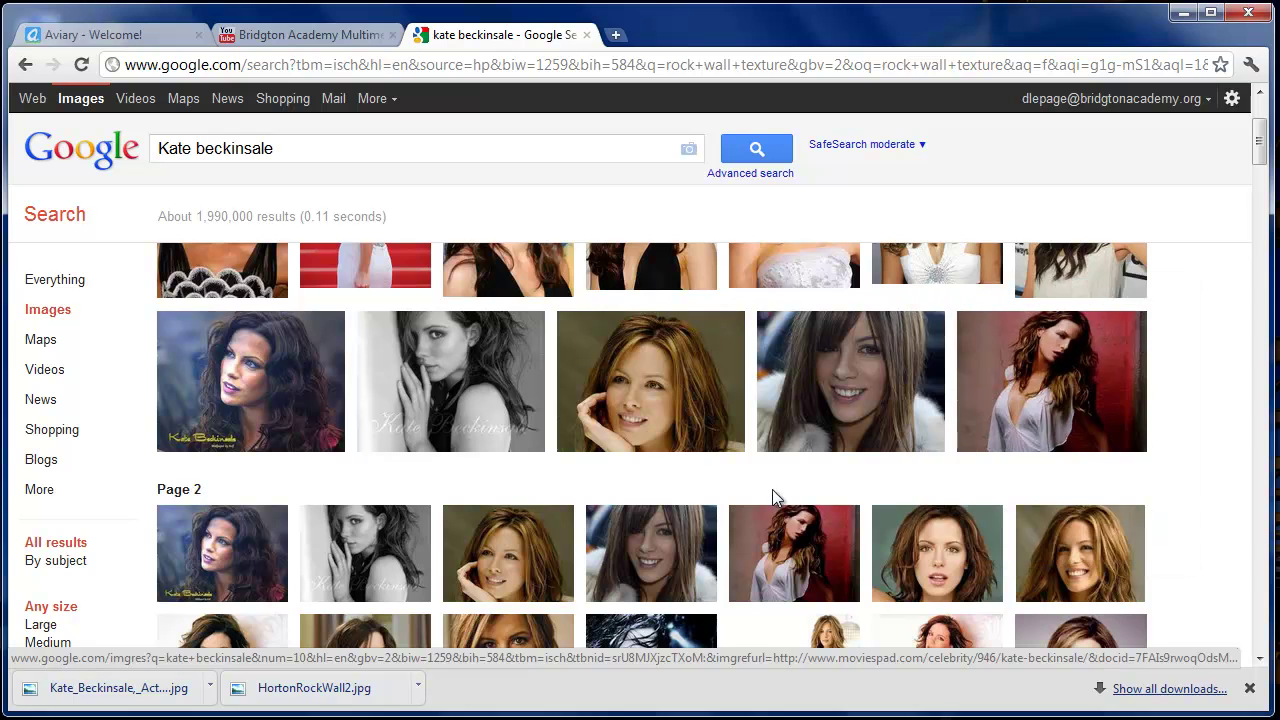
scroll(666, 465, down, 3)
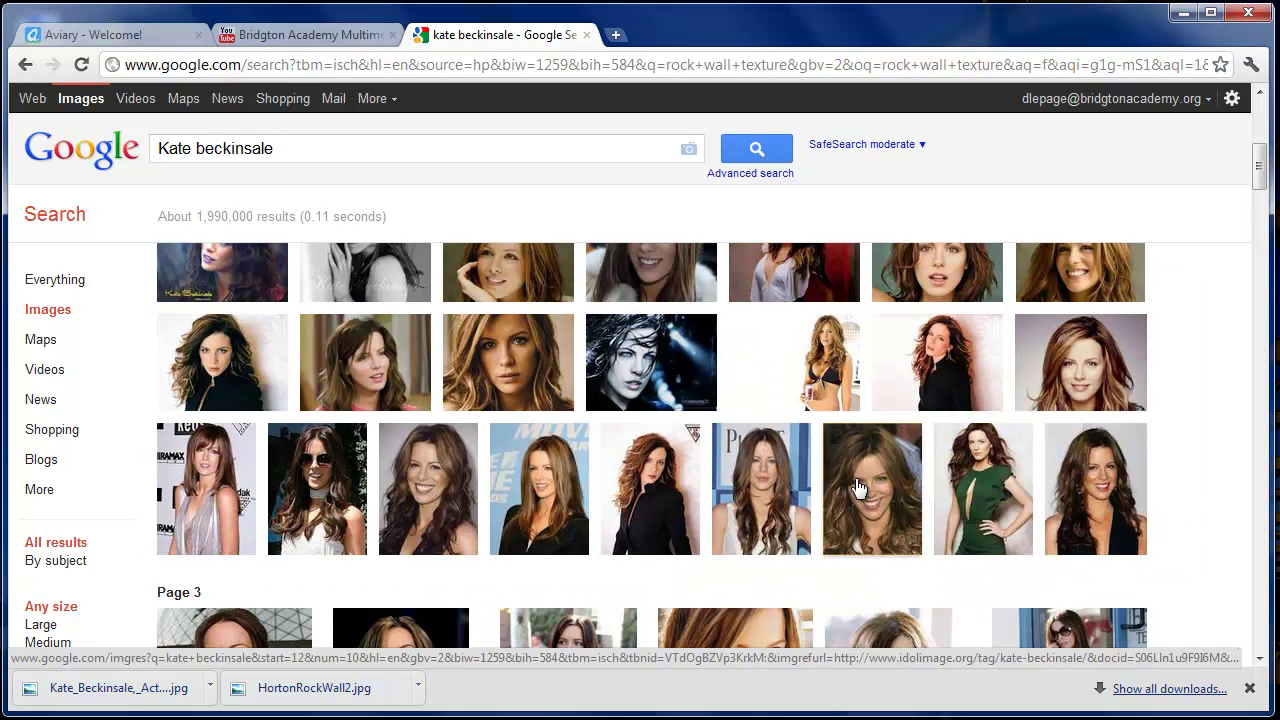
scroll(860, 480, down, 3)
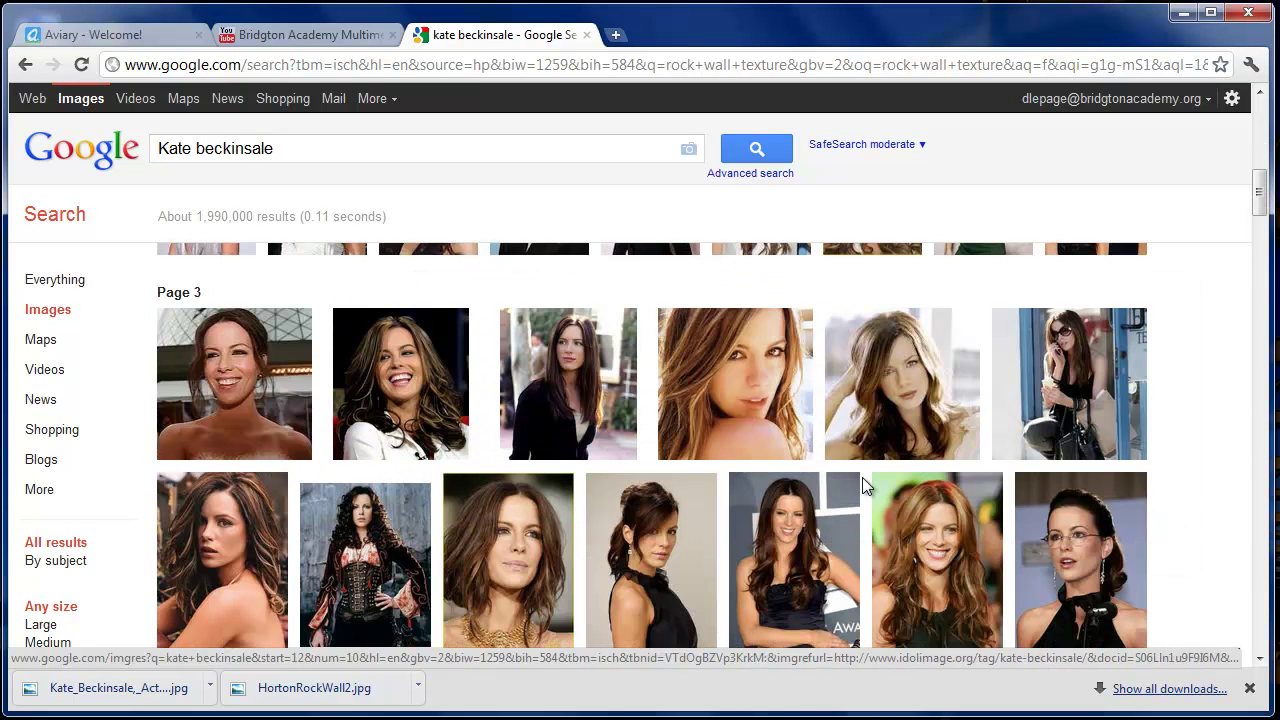
scroll(860, 480, down, 1)
scroll(855, 487, up, 6)
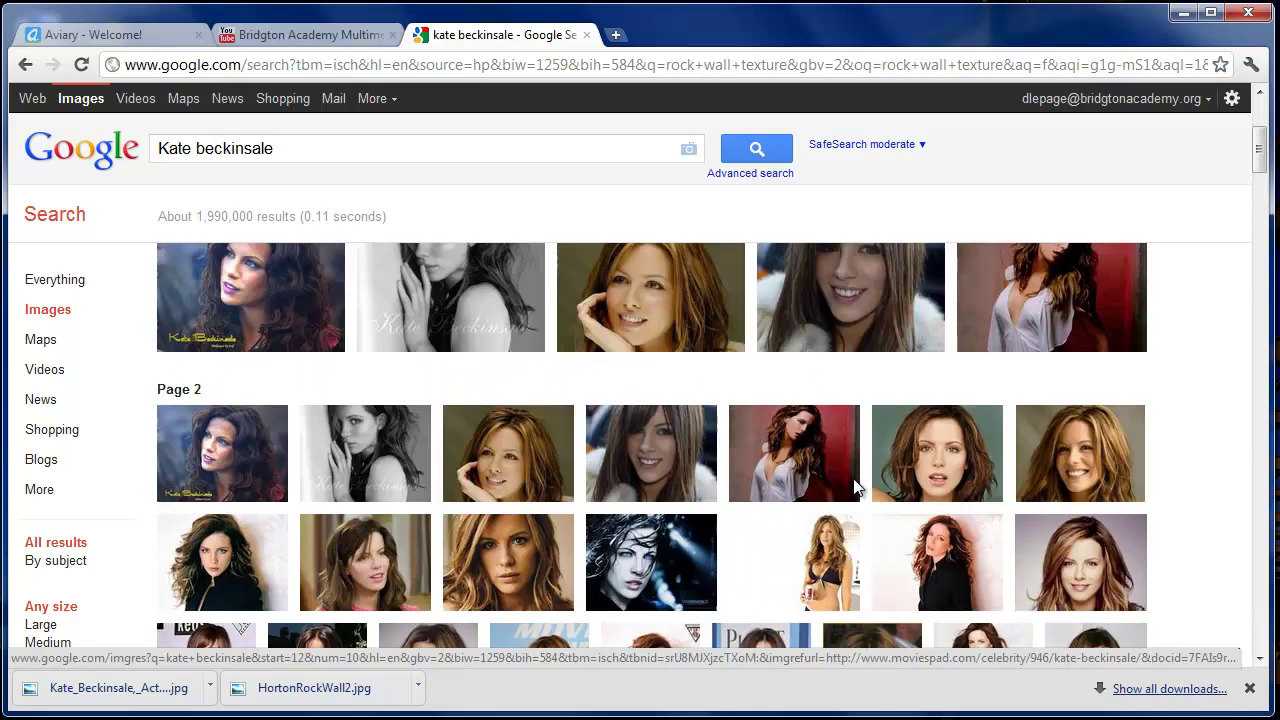
scroll(855, 487, up, 1)
mouse_move(686, 508)
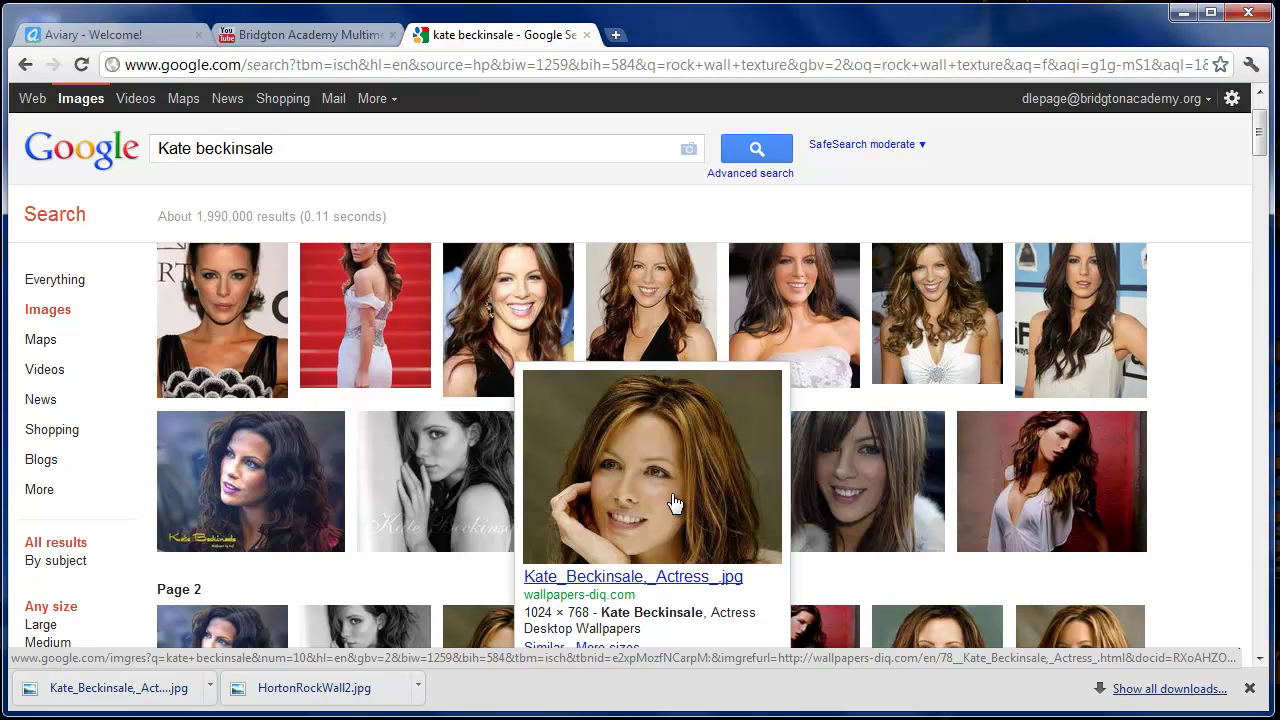
- Close the Google Images tab and scroll through the Aviary dashboard's editor links
click(588, 37)
click(97, 38)
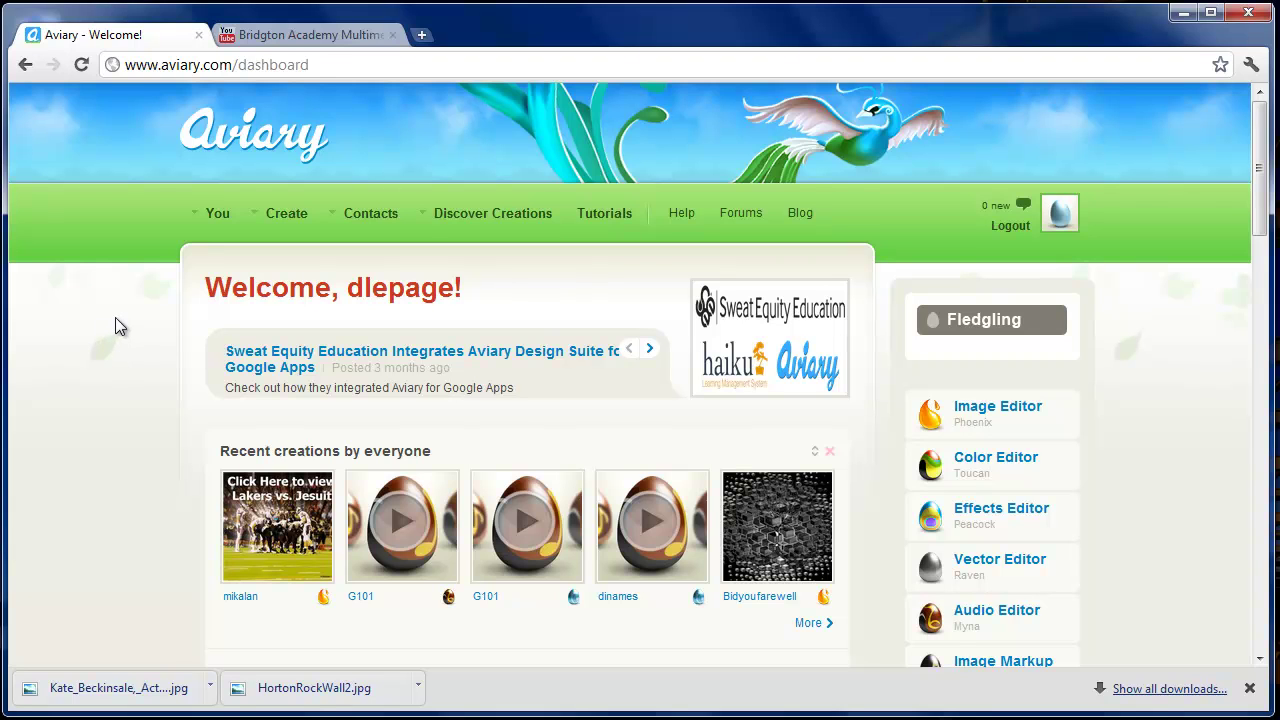
scroll(117, 325, down, 2)
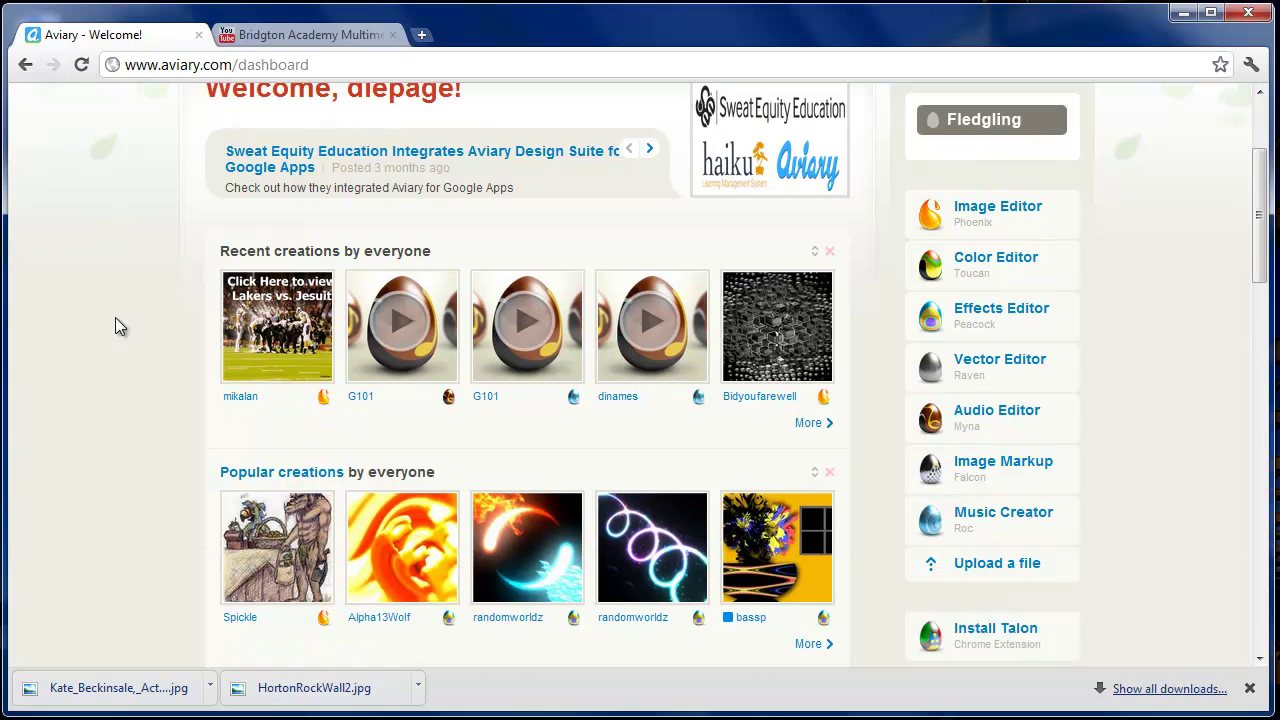
scroll(117, 325, down, 3)
scroll(117, 325, up, 4)
scroll(117, 317, up, 1)
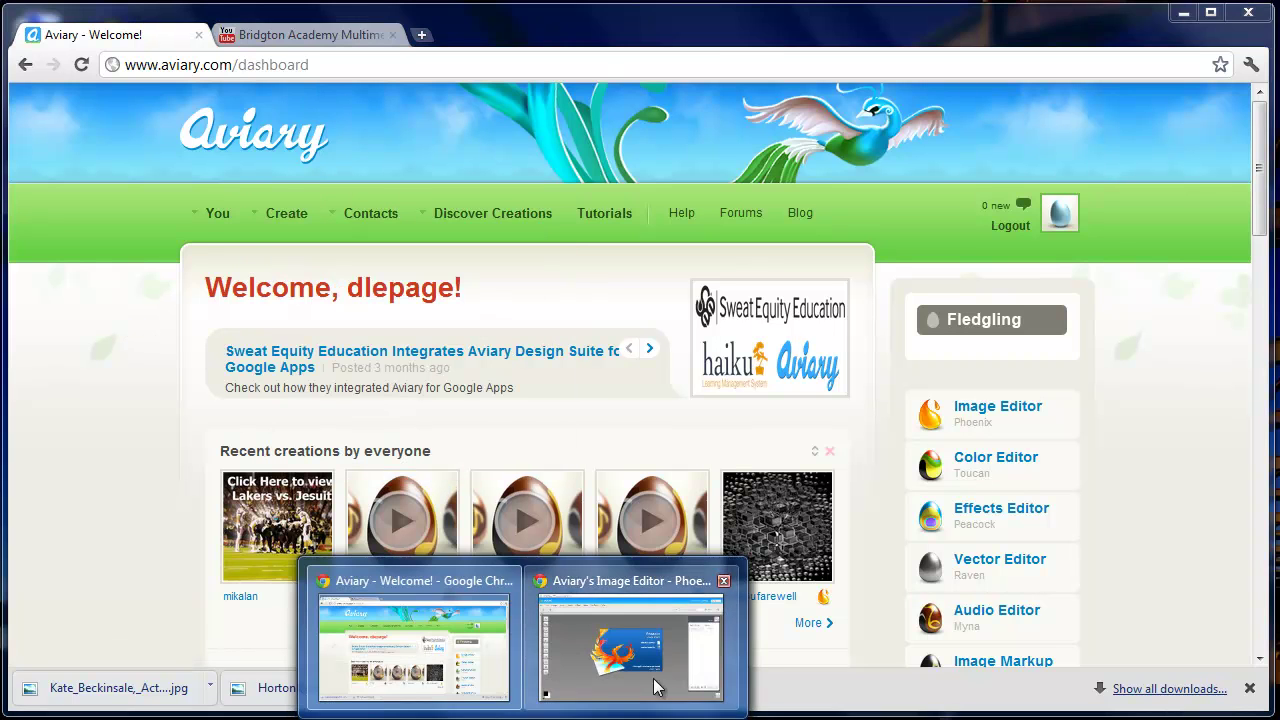
- Bring the Phoenix editor window forward from the taskbar and maximize it to full screen
click(654, 686)
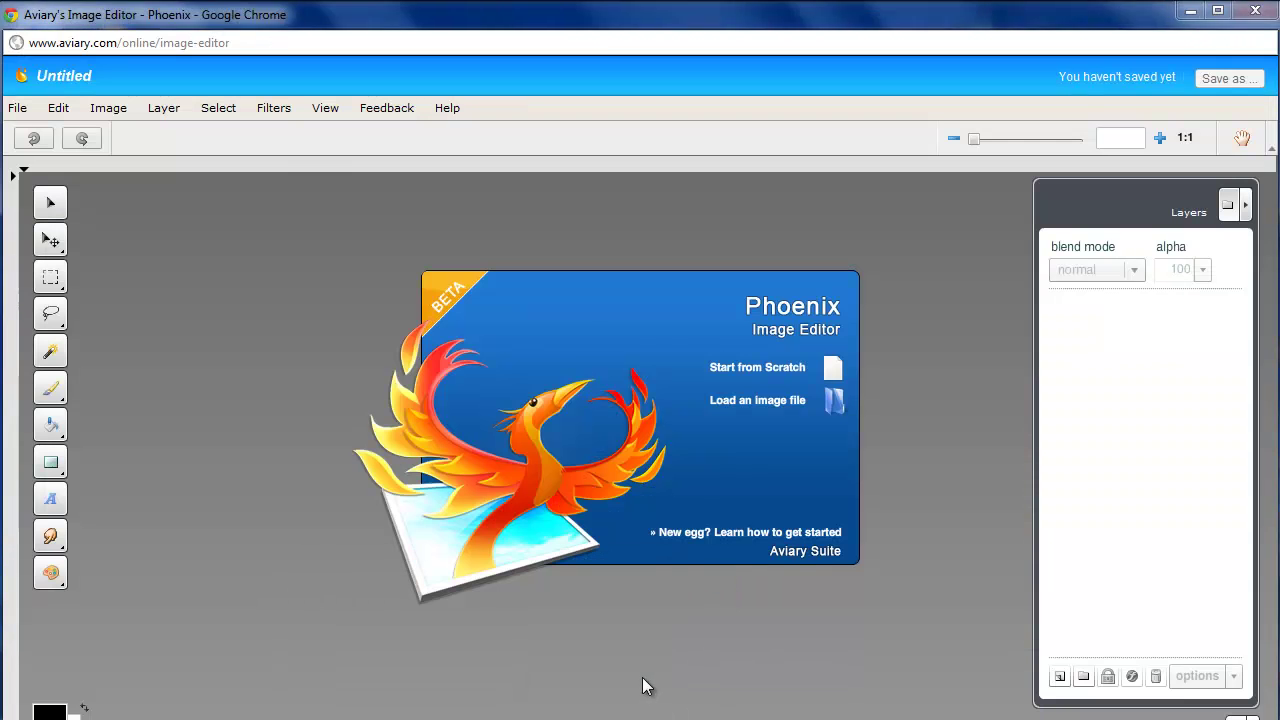
double_click(372, 22)
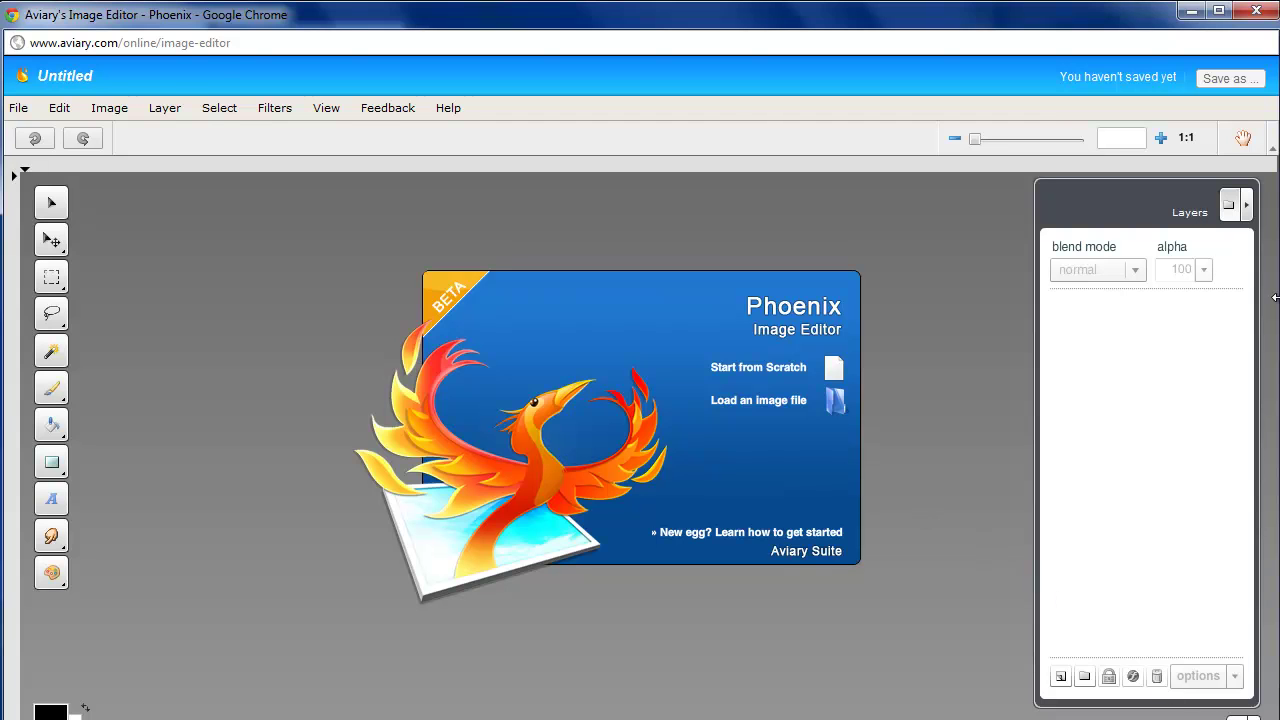
drag(1275, 297, 1268, 298)
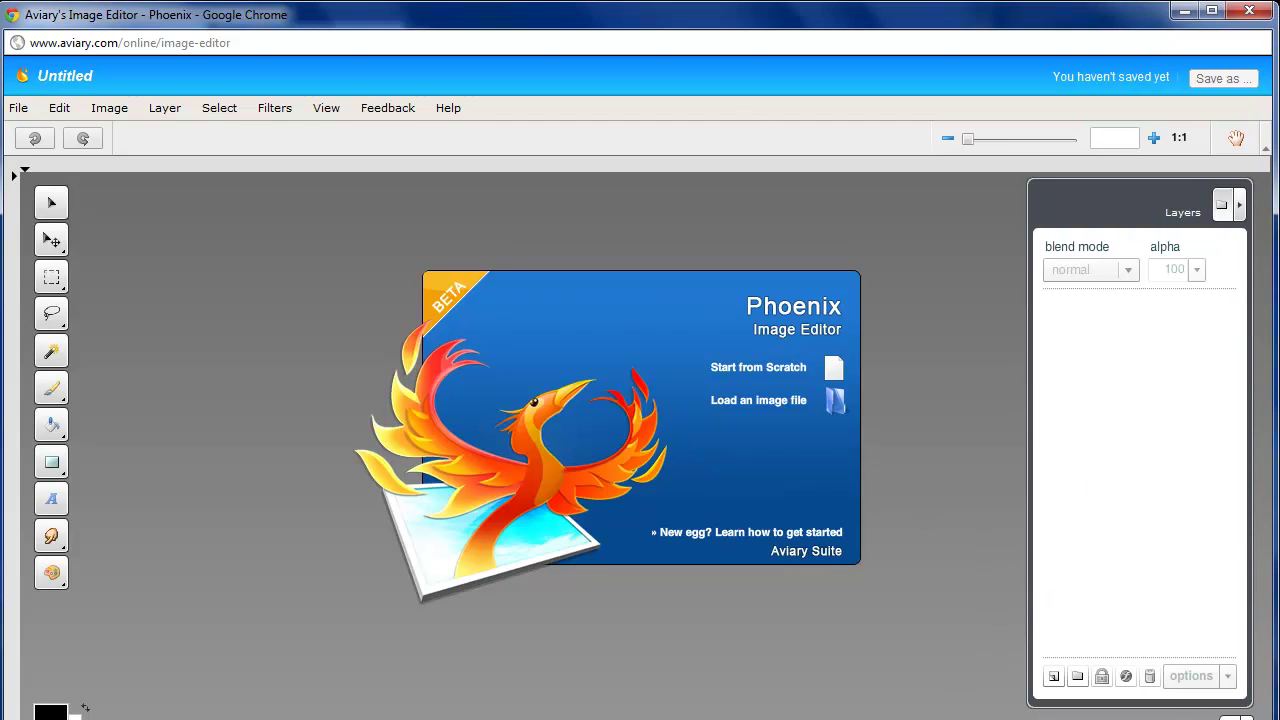
double_click(700, 14)
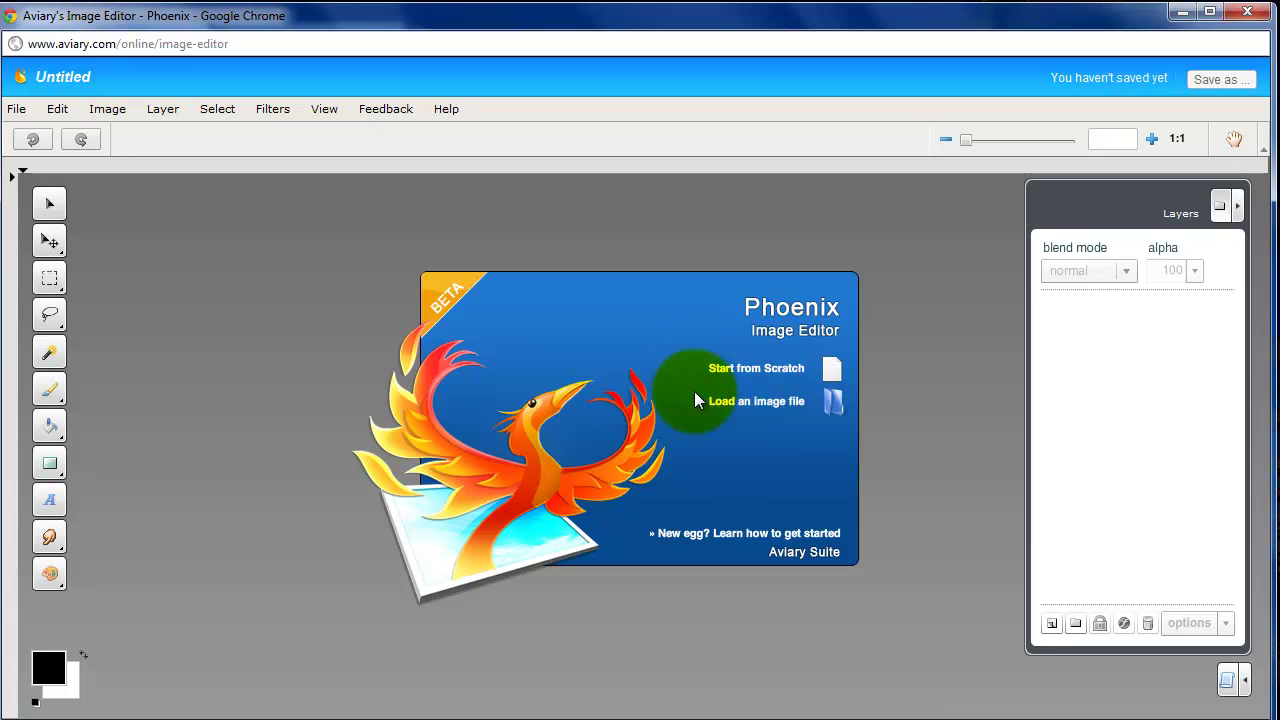
- Upload HortonRockWall2 from Desktop > Aviary > Aviary Lab 2 onto the canvas
click(755, 402)
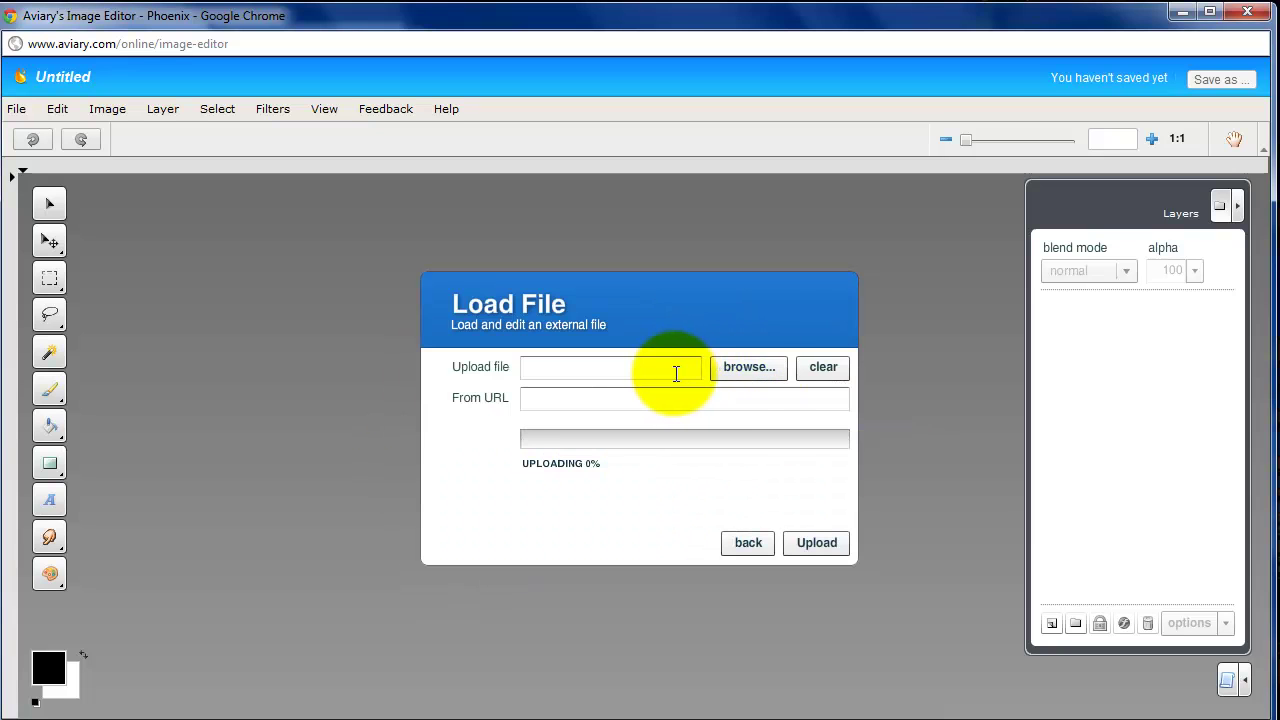
click(750, 367)
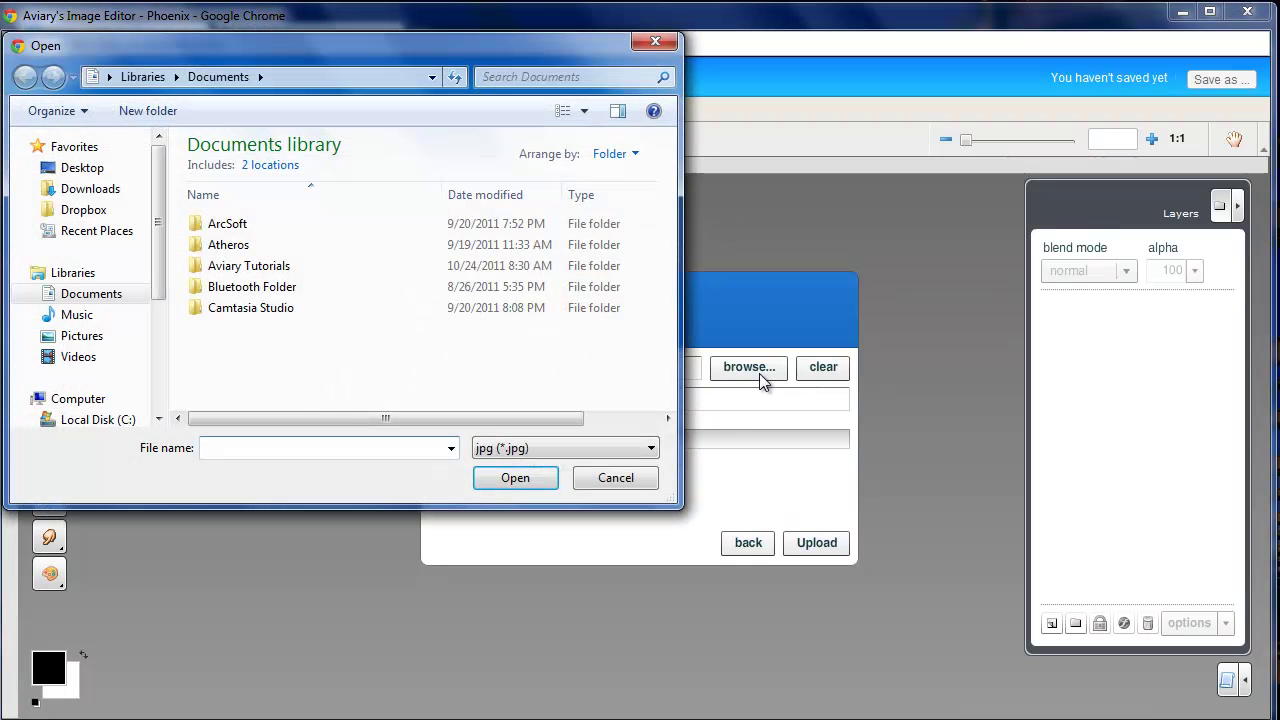
drag(380, 46, 590, 133)
click(297, 248)
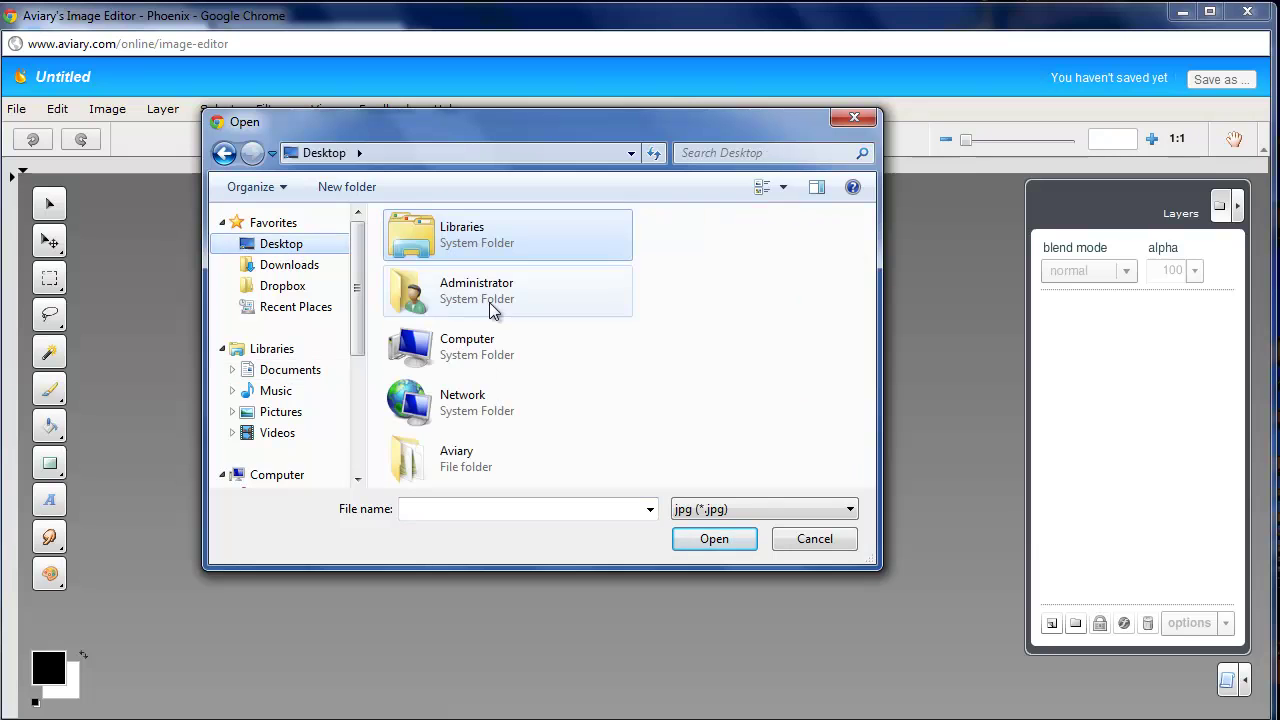
scroll(608, 349, down, 1)
double_click(447, 452)
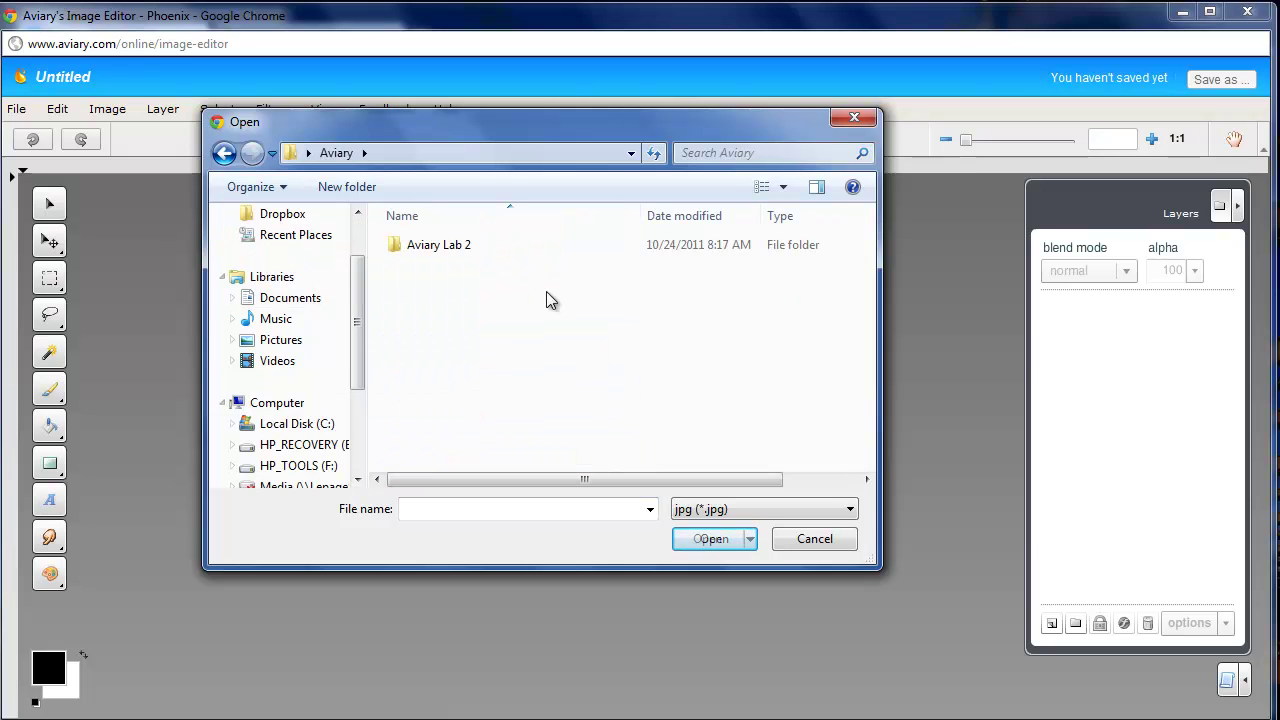
click(440, 248)
double_click(440, 248)
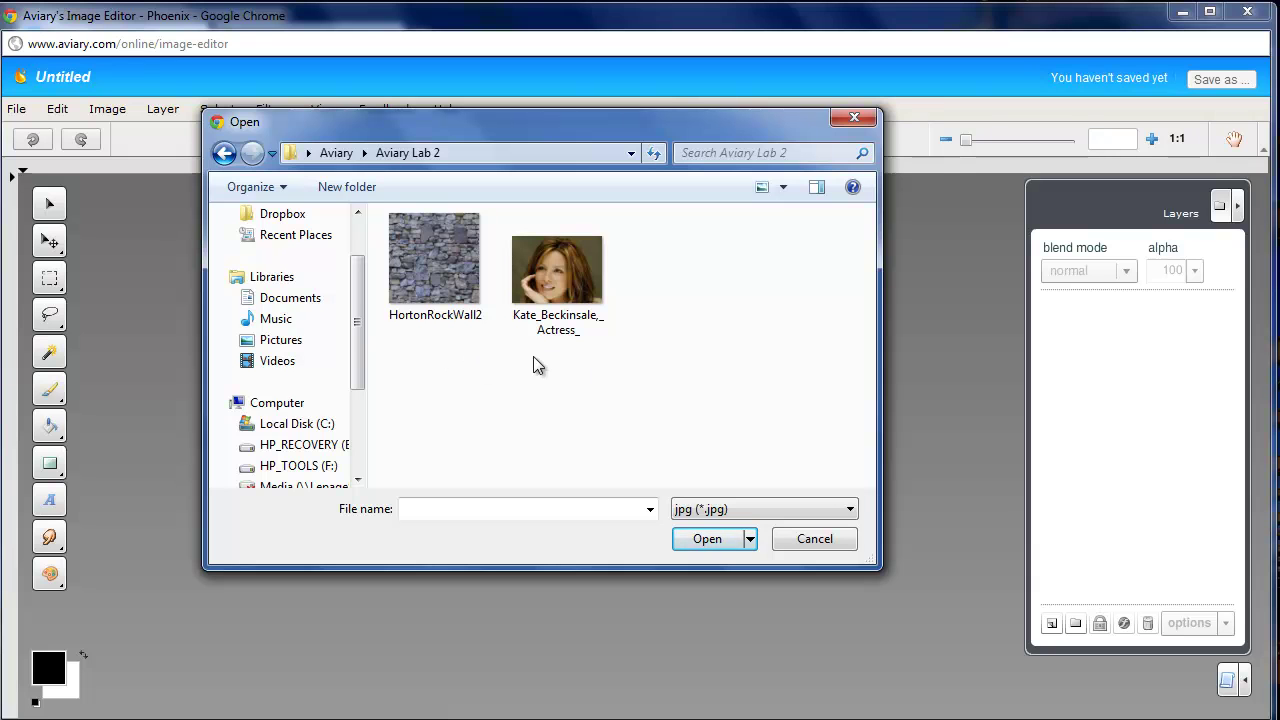
double_click(434, 250)
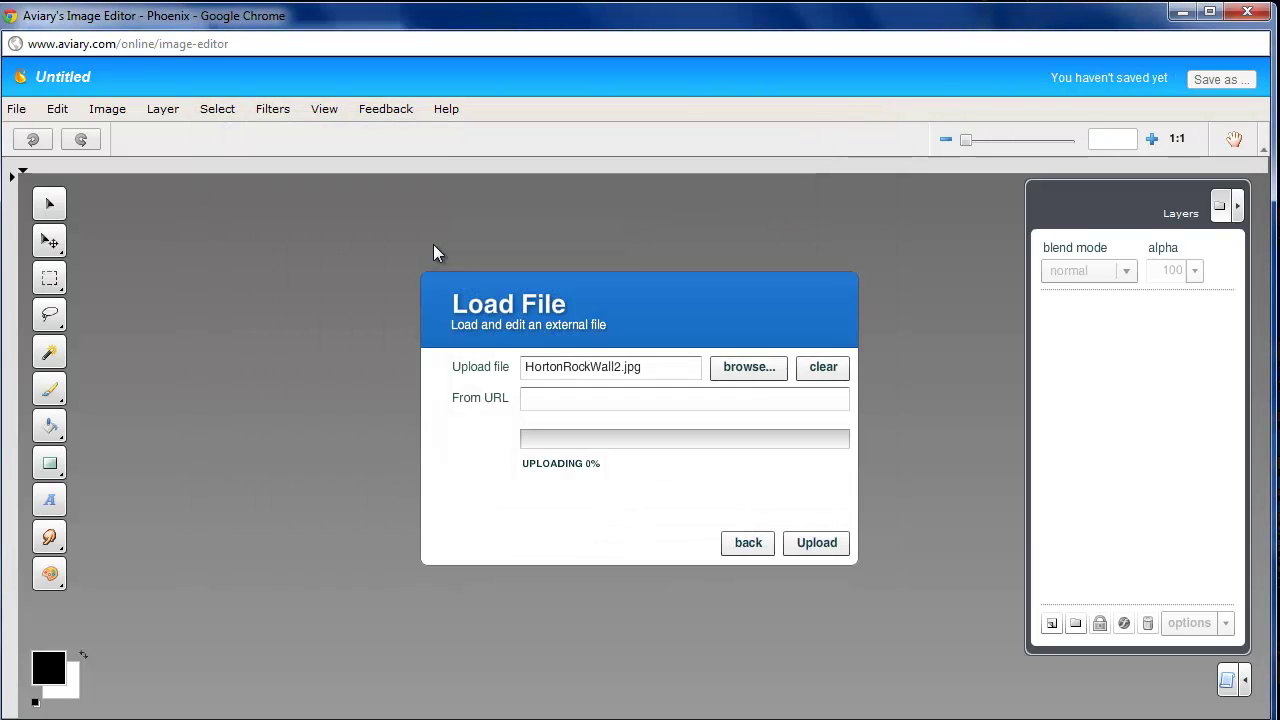
click(836, 541)
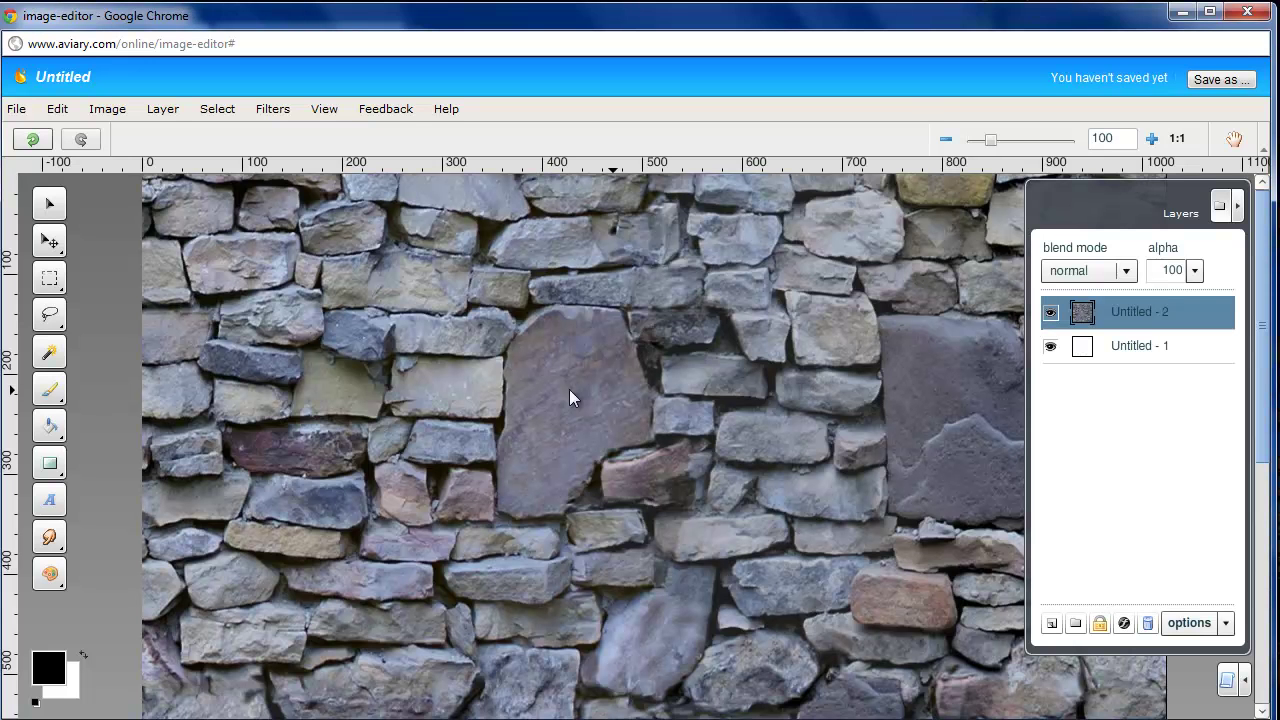
- Zoom the canvas out to 50% and 10%, then back in to view the stone wall
click(322, 109)
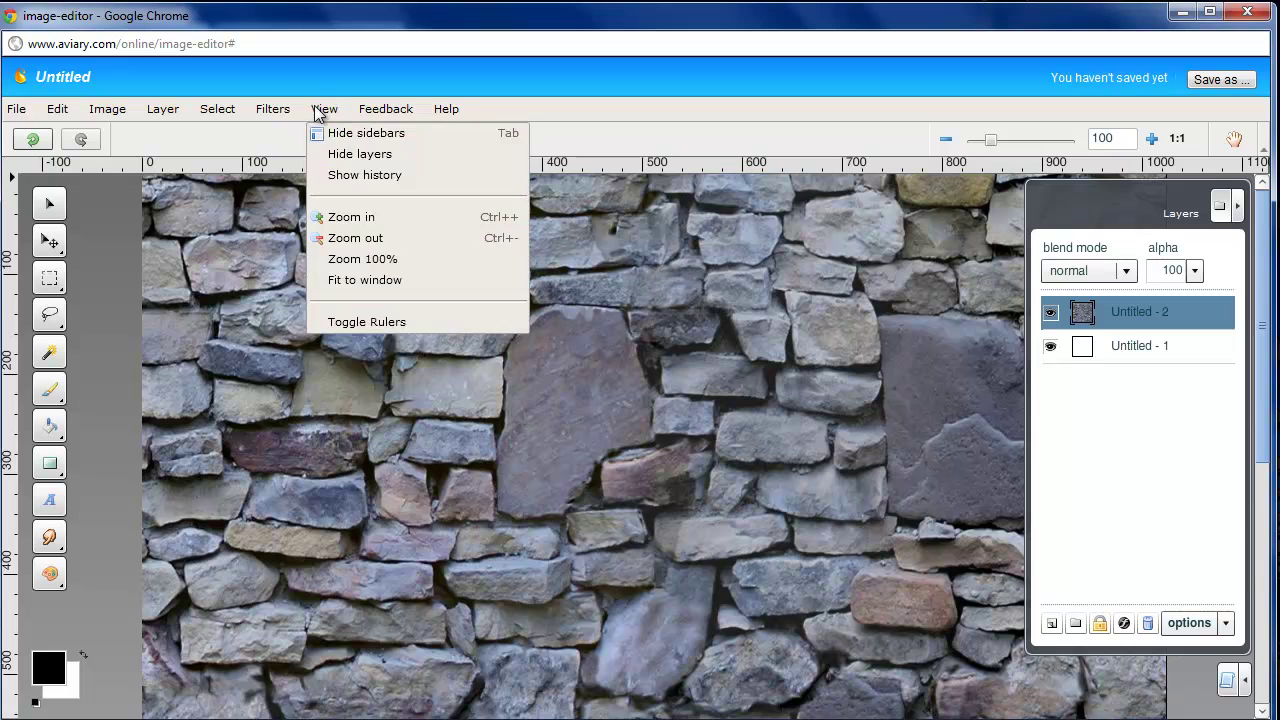
click(355, 238)
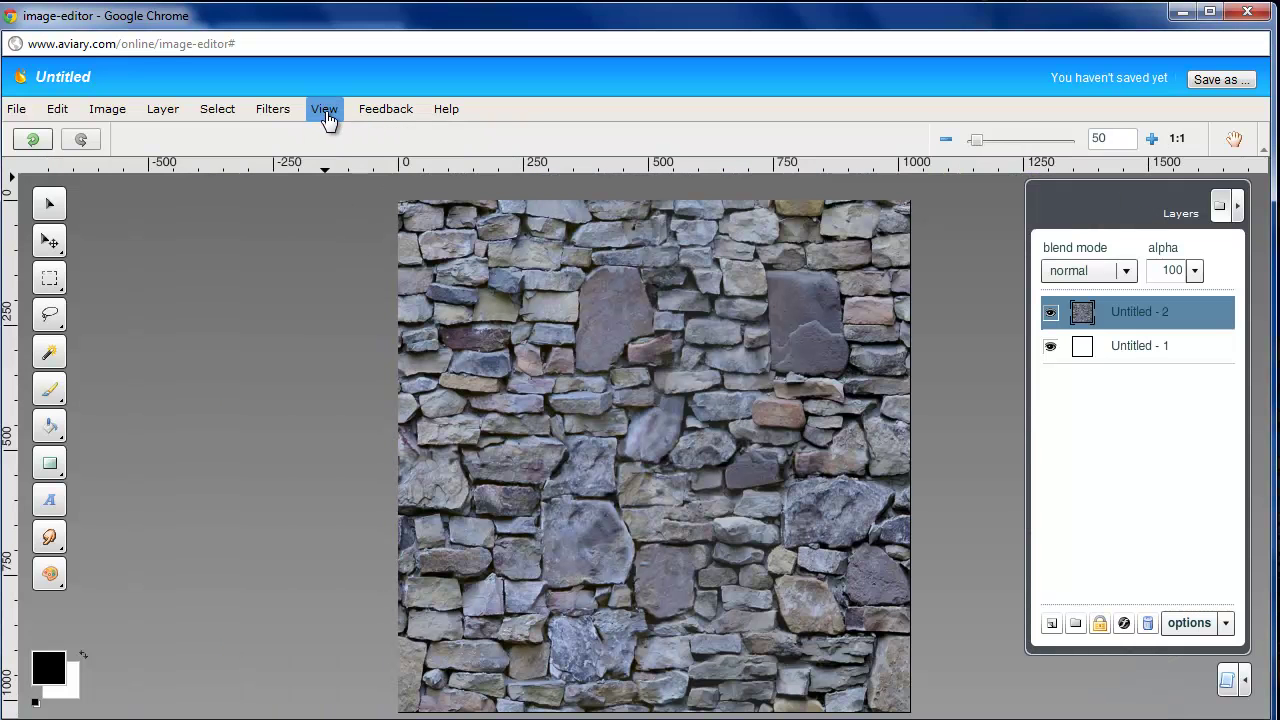
click(326, 110)
click(348, 238)
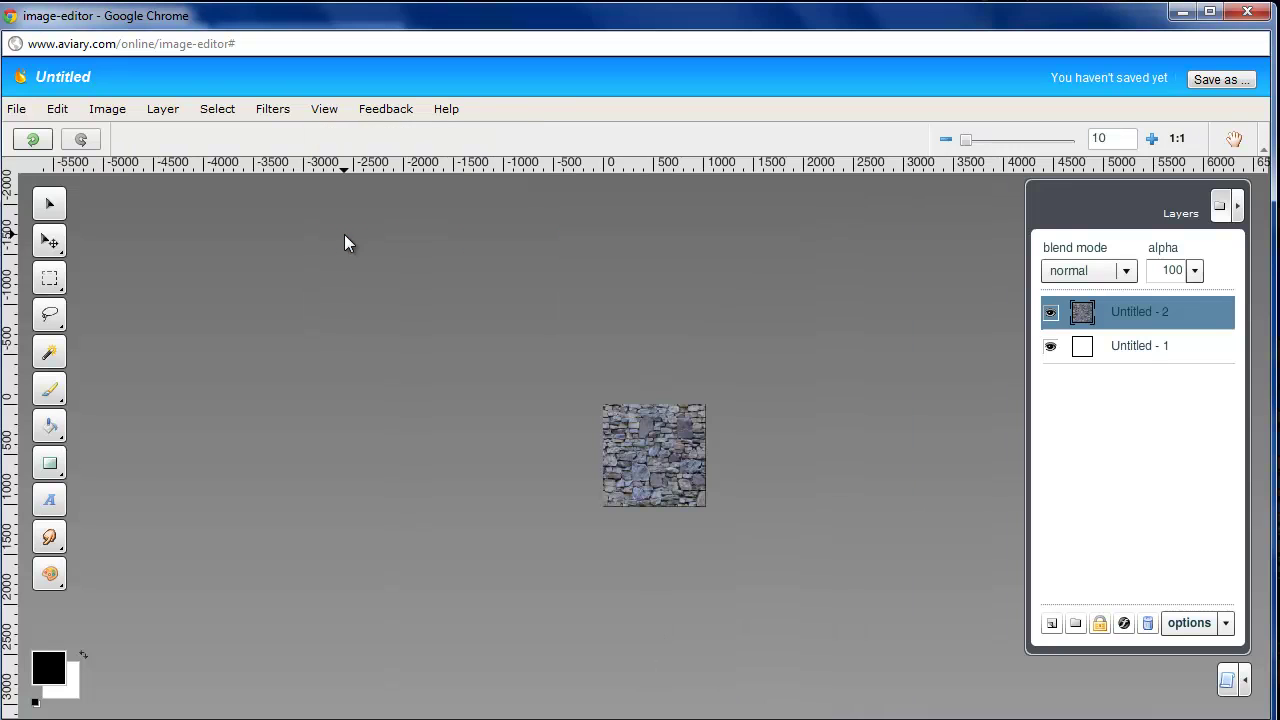
click(322, 110)
click(347, 218)
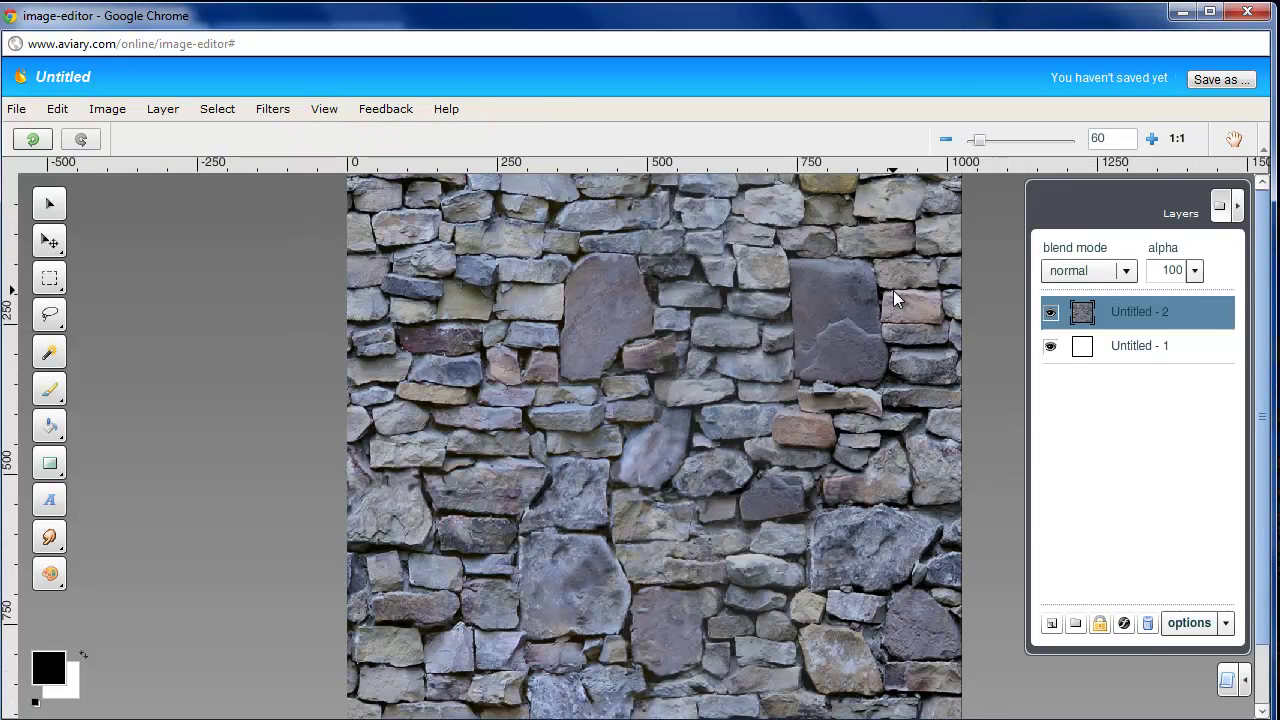
mouse_move(976, 138)
drag(976, 138, 987, 140)
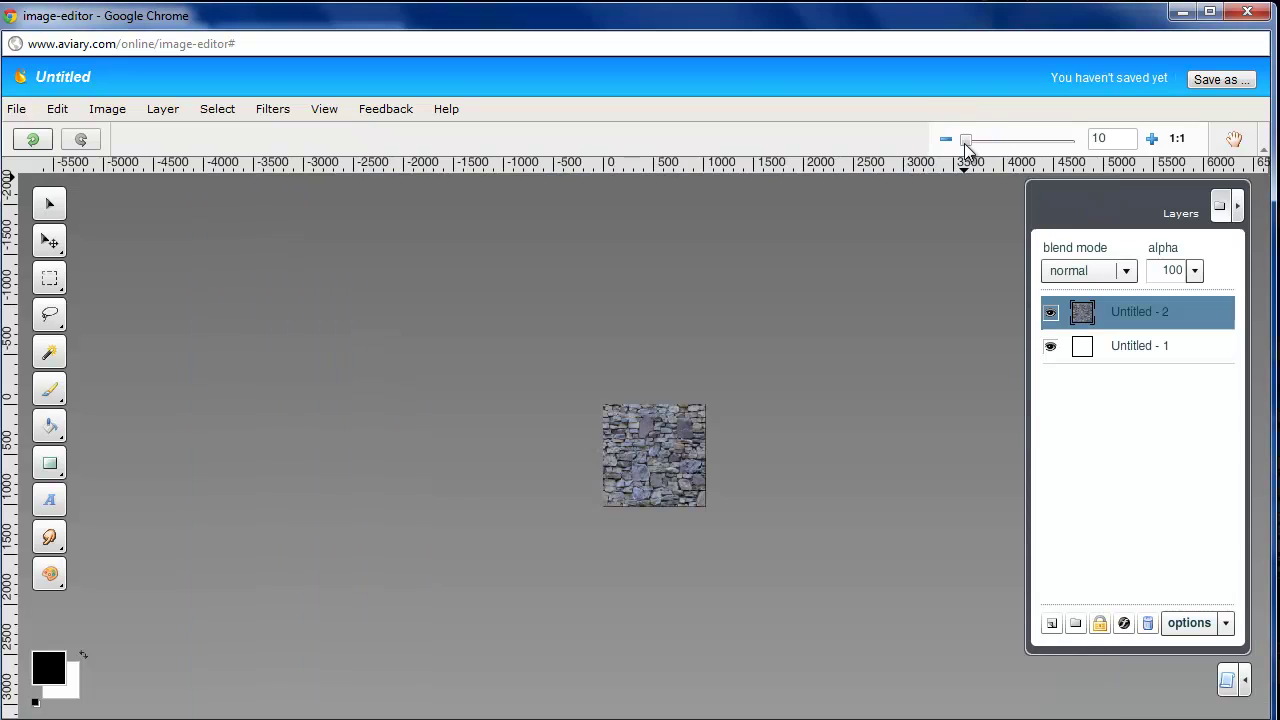
drag(964, 143, 977, 140)
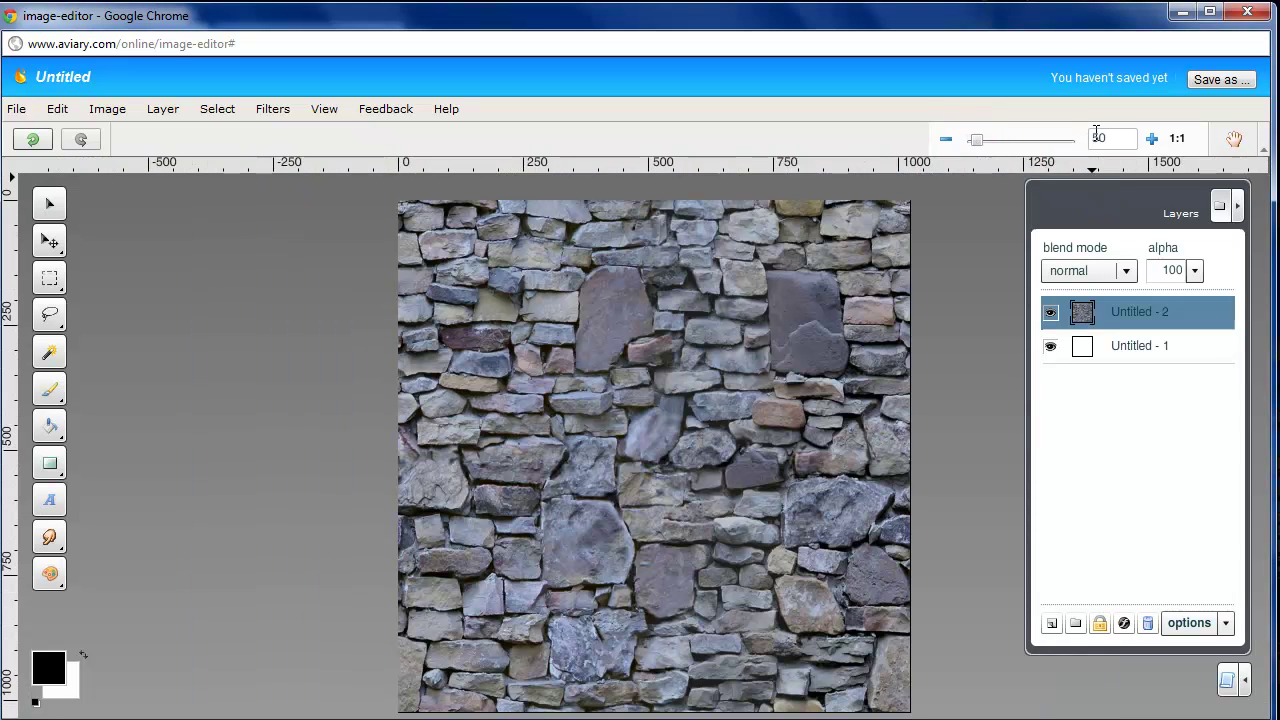
click(1097, 134)
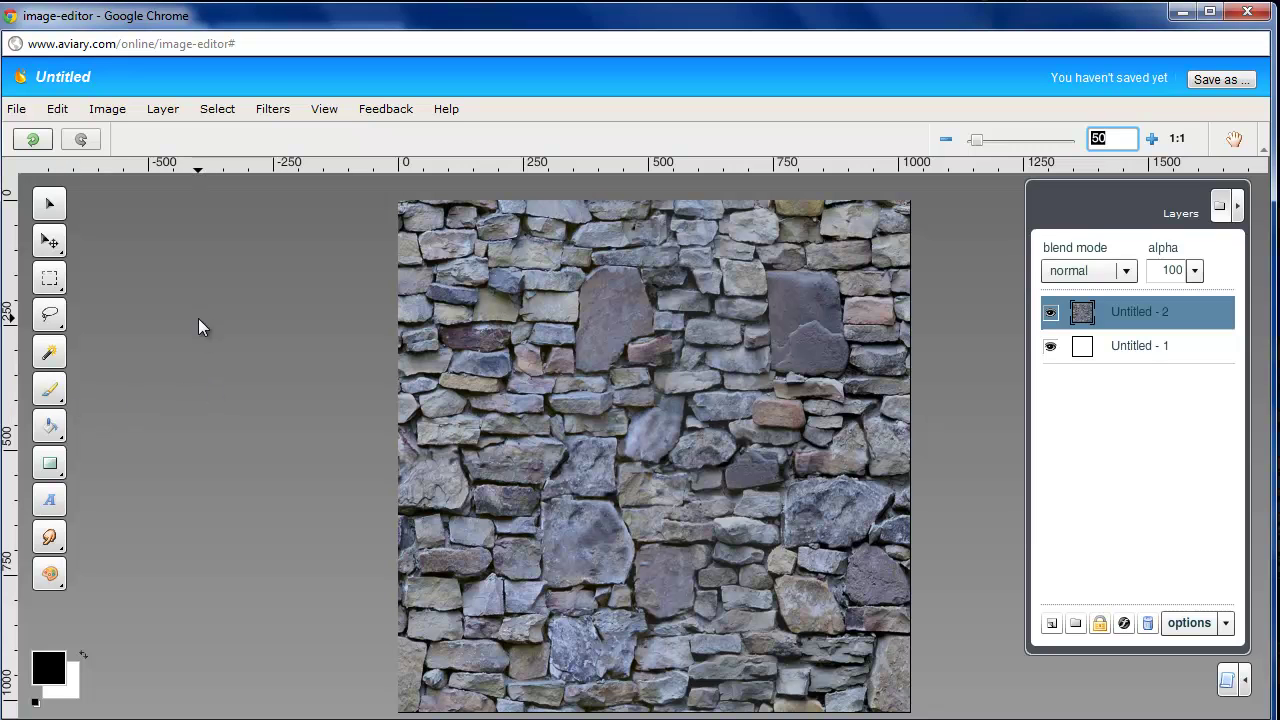
- Rename the Untitled - 2 layer to Rock_Texture
click(1109, 310)
click(1109, 309)
double_click(1150, 312)
click(1204, 313)
drag(1204, 313, 1104, 309)
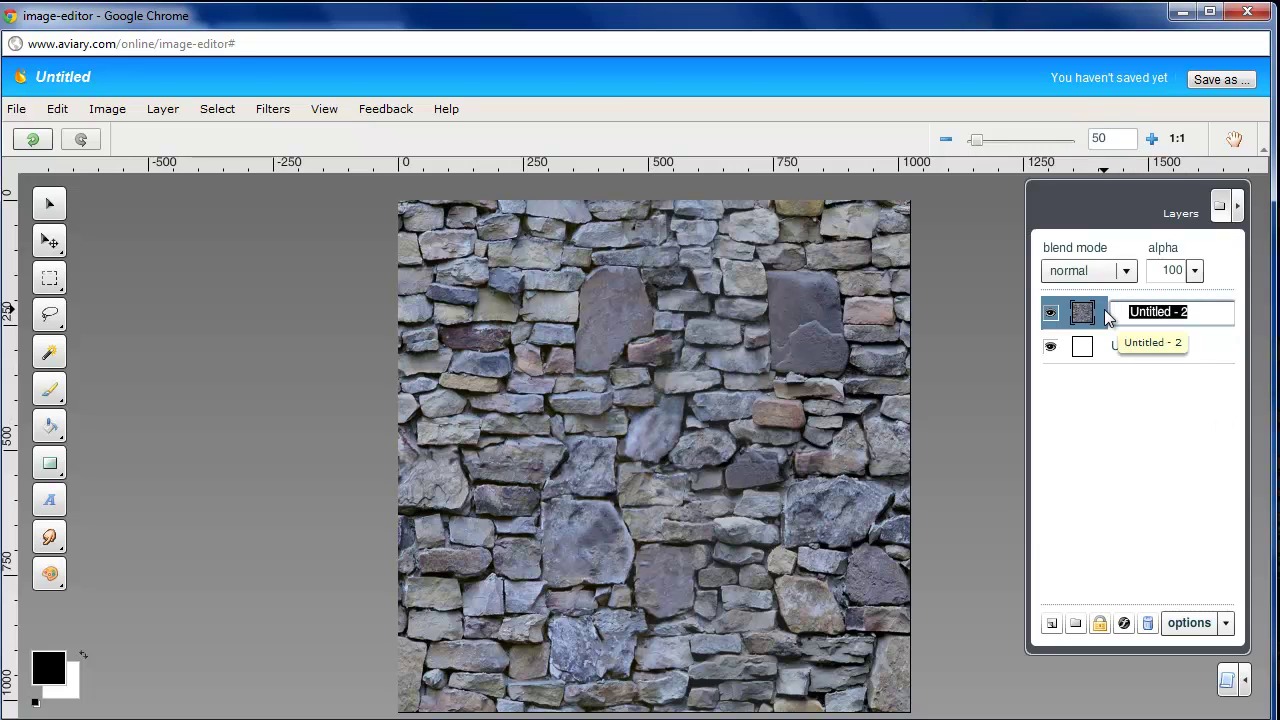
text(Rock_Texture)
click(1142, 450)
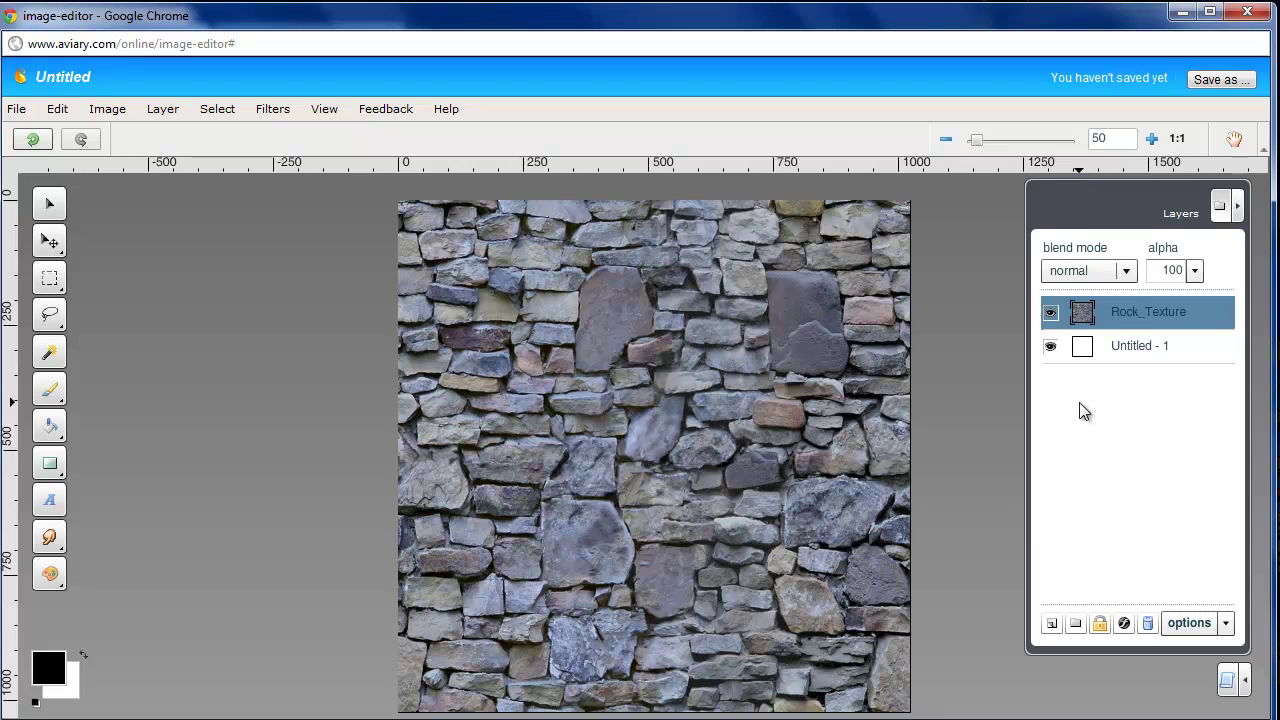
- Import the portrait photo via File > Import File as layer Untitled - 3
click(18, 109)
click(57, 109)
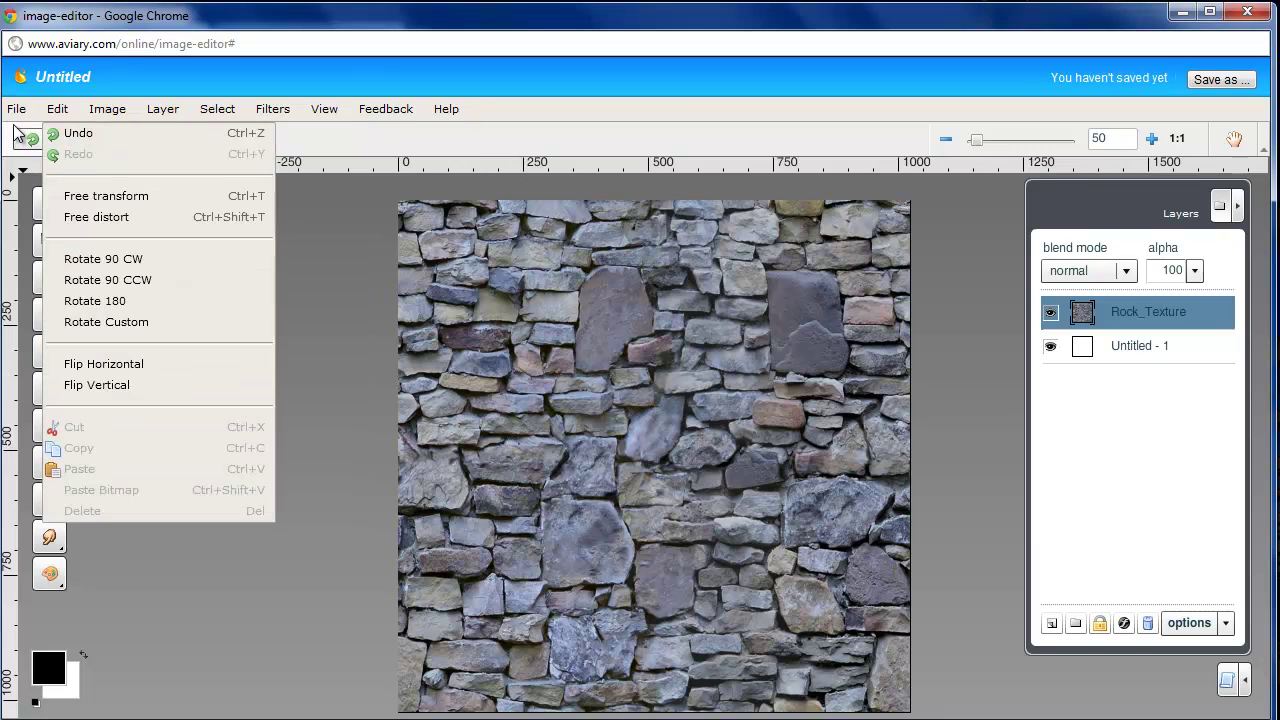
click(16, 109)
click(22, 174)
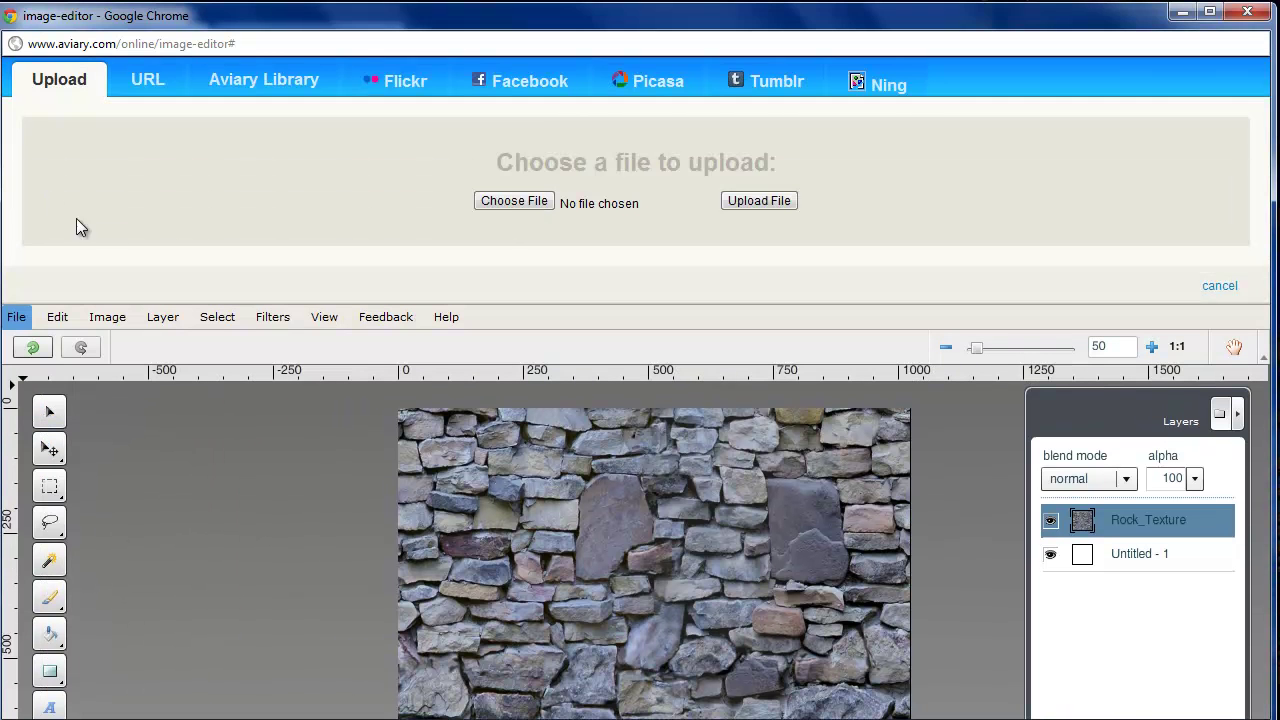
click(517, 204)
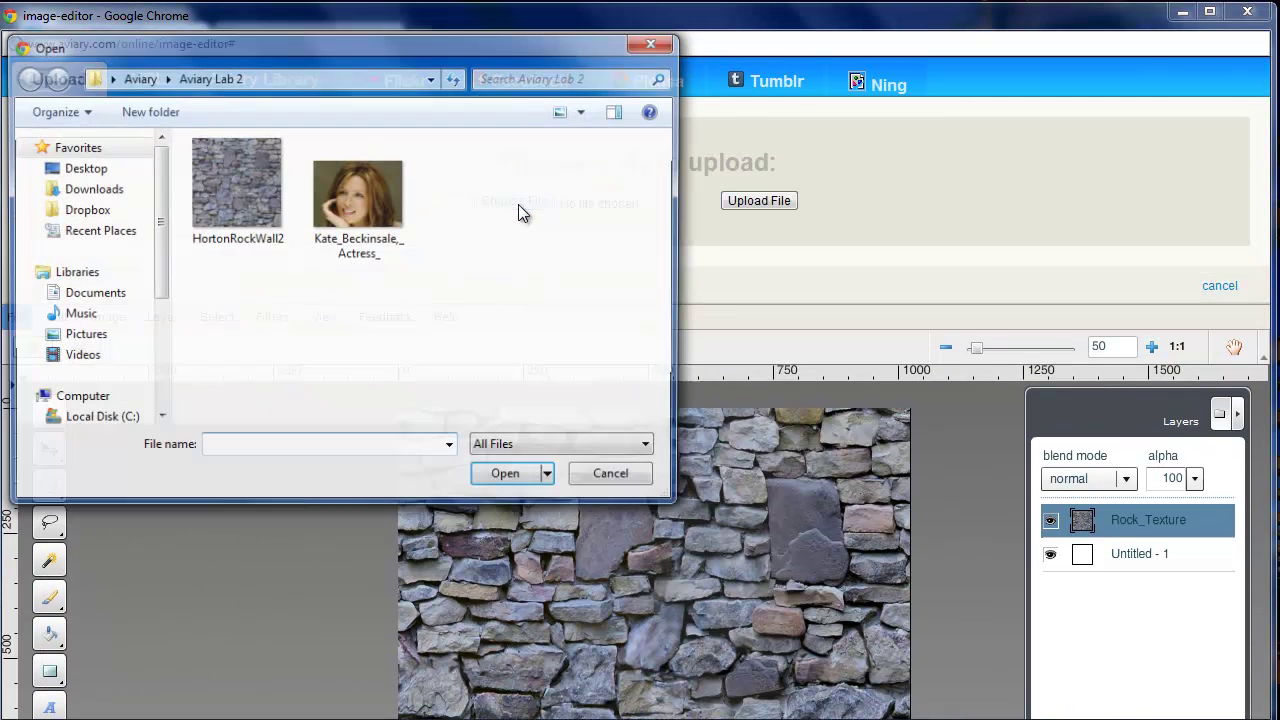
click(400, 230)
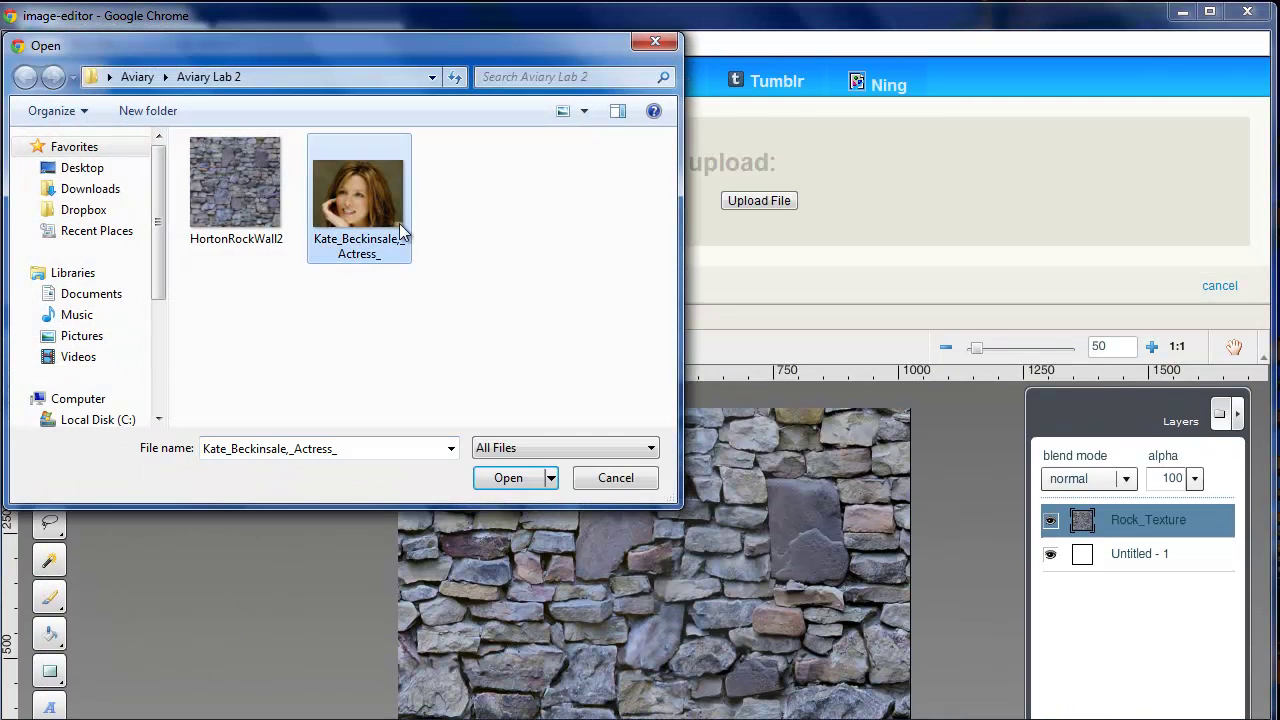
click(512, 478)
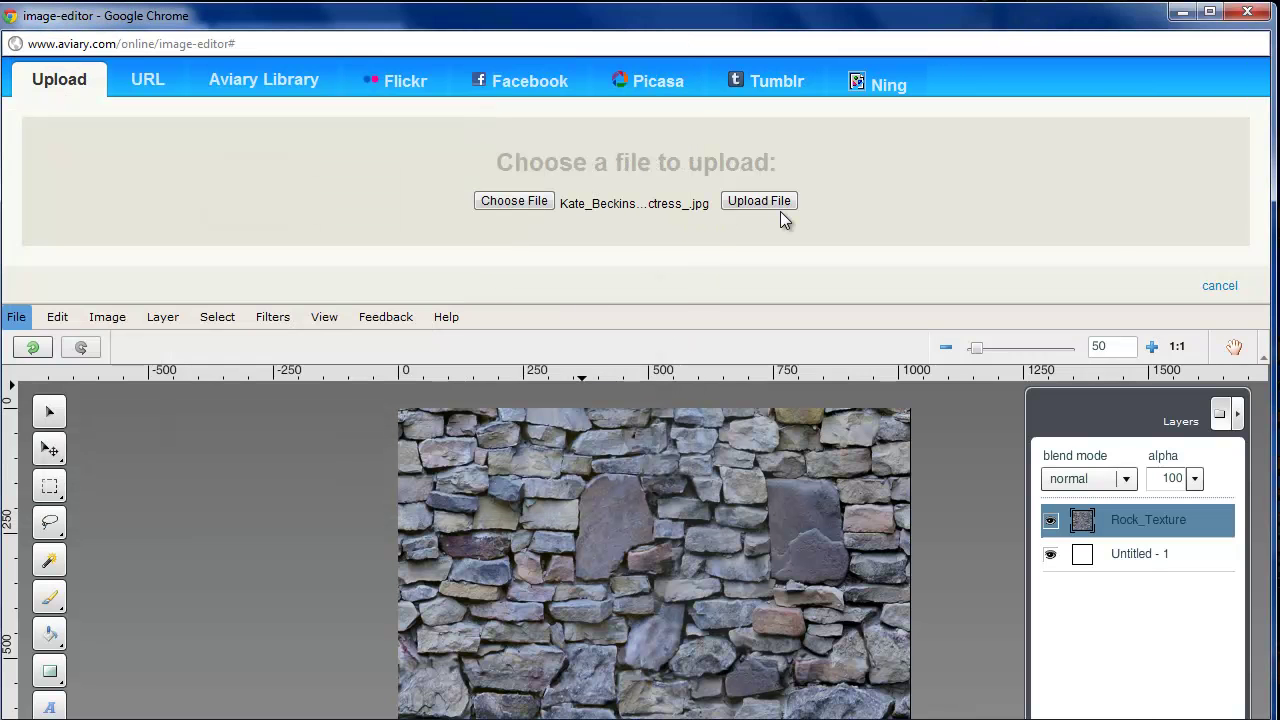
click(774, 205)
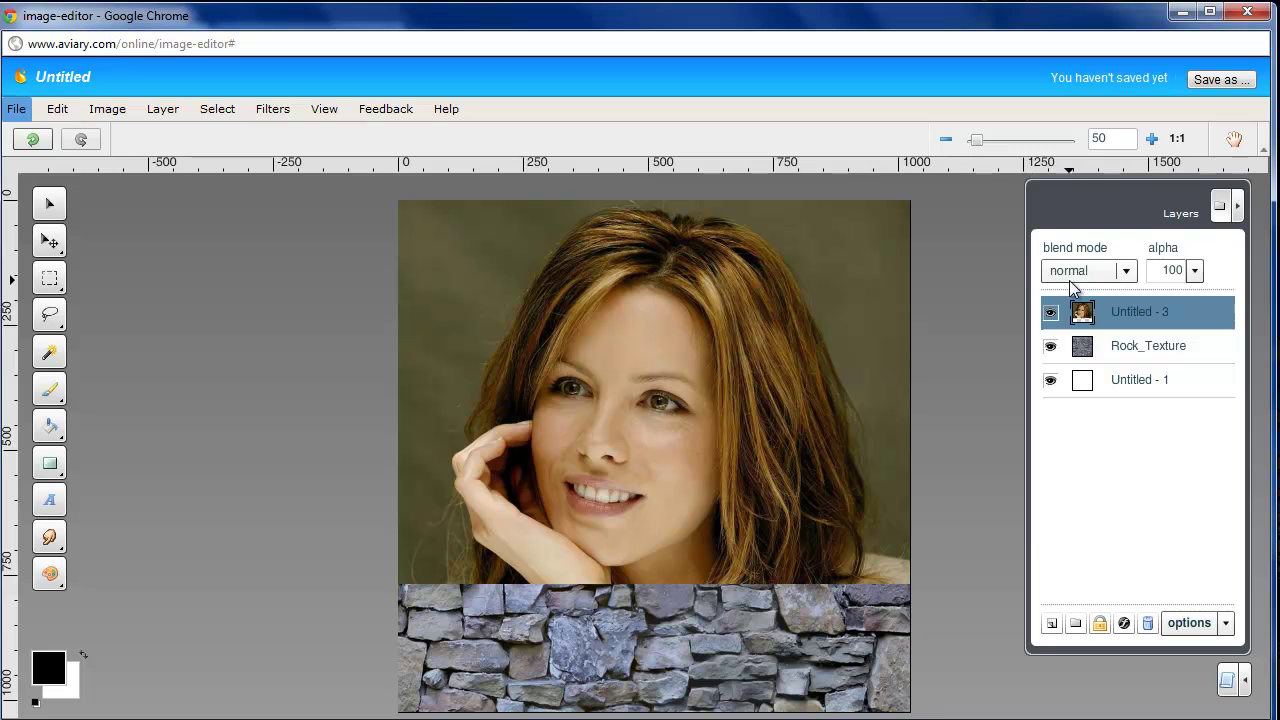
- Move the portrait layer down to reveal a band of rock wall above it
click(48, 207)
drag(592, 324, 610, 433)
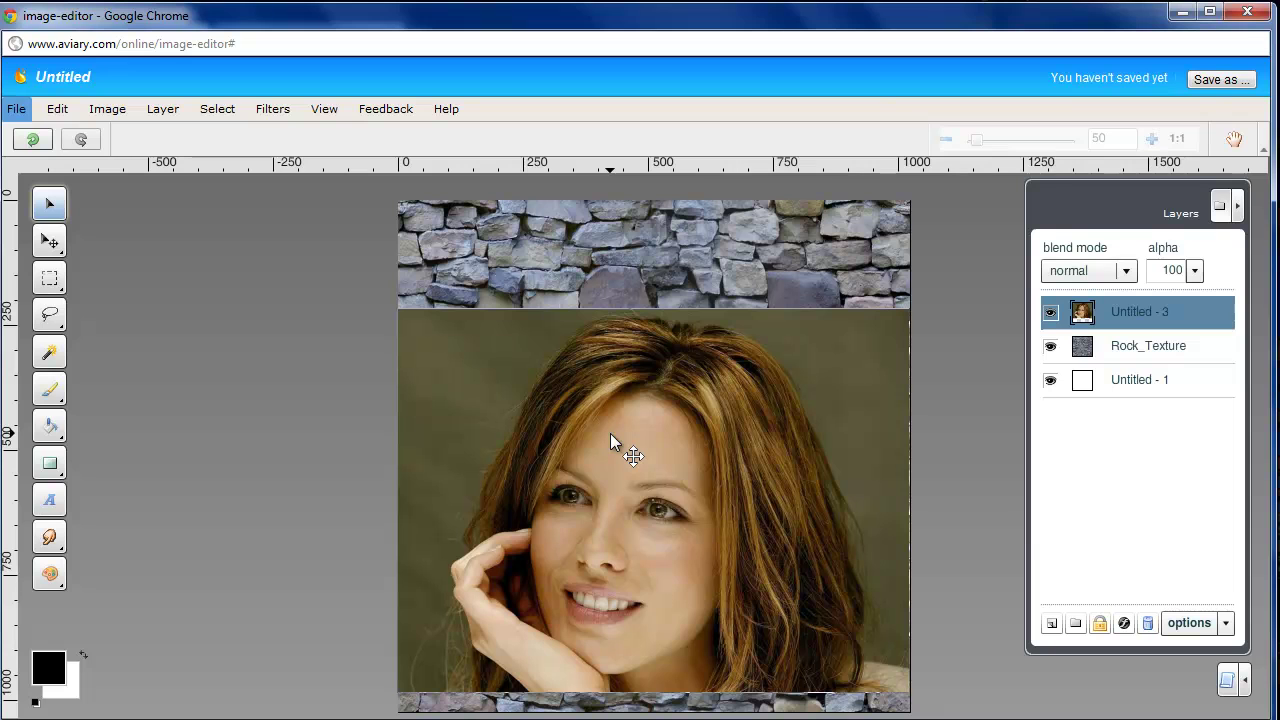
drag(610, 433, 611, 433)
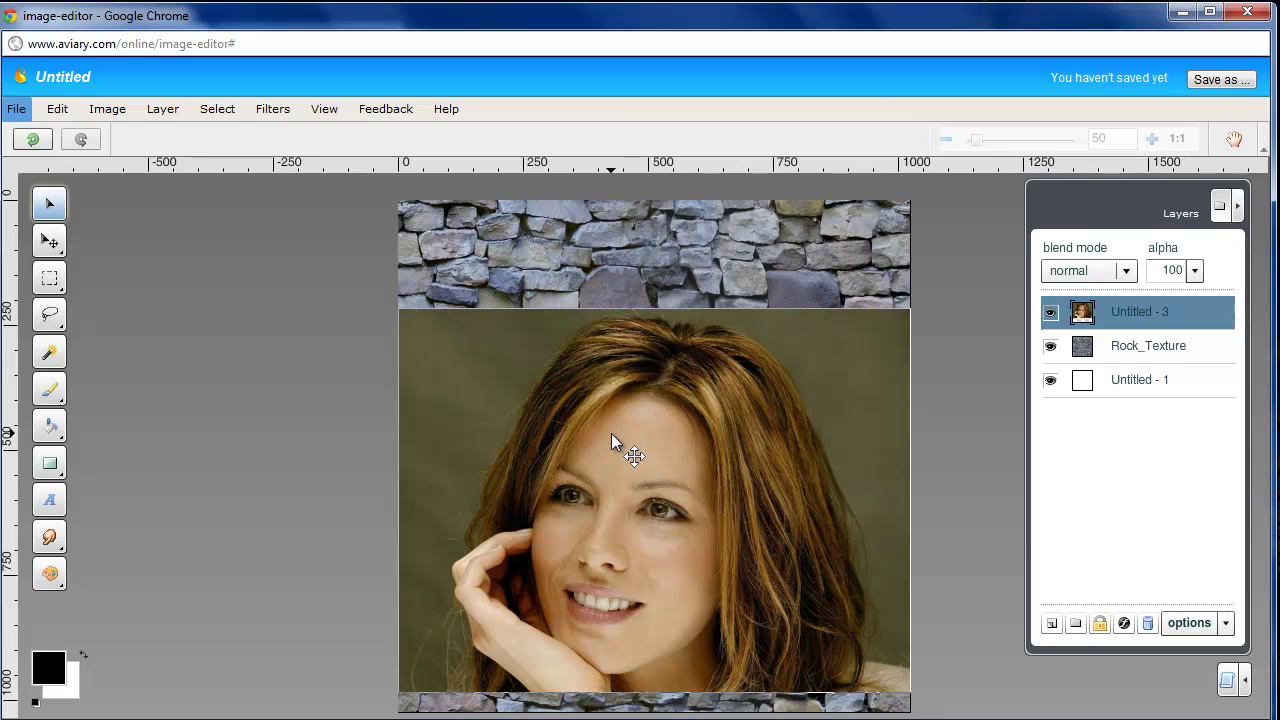
- Rename the portrait layer to the actress's first name
double_click(1137, 308)
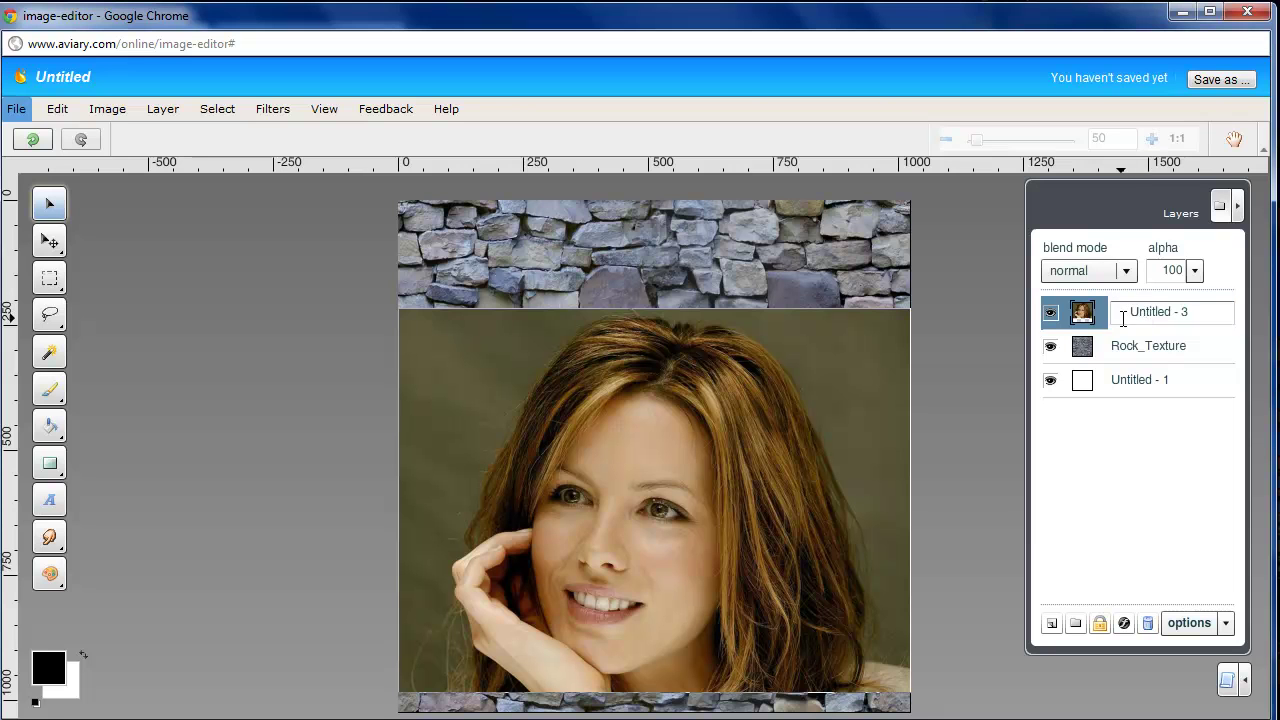
drag(1124, 312, 1218, 304)
text(Kate)
key(Return)
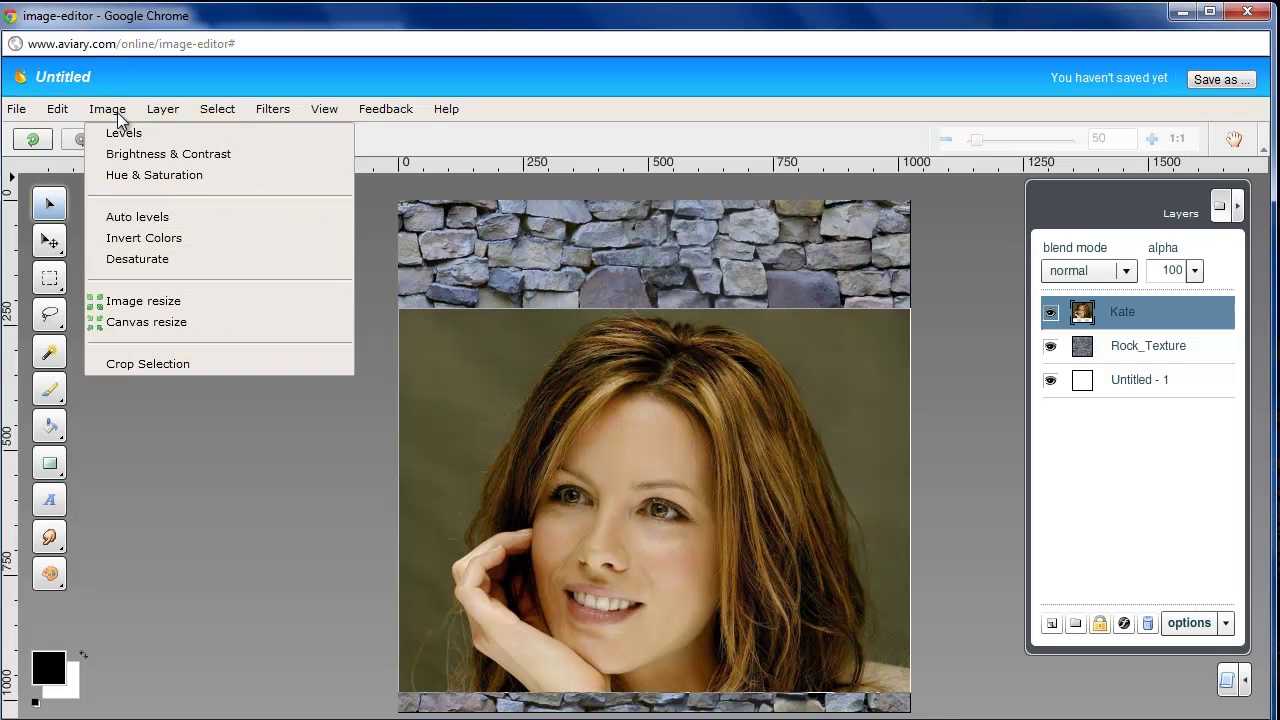
- Apply Image > Desaturate to the portrait layer
click(148, 262)
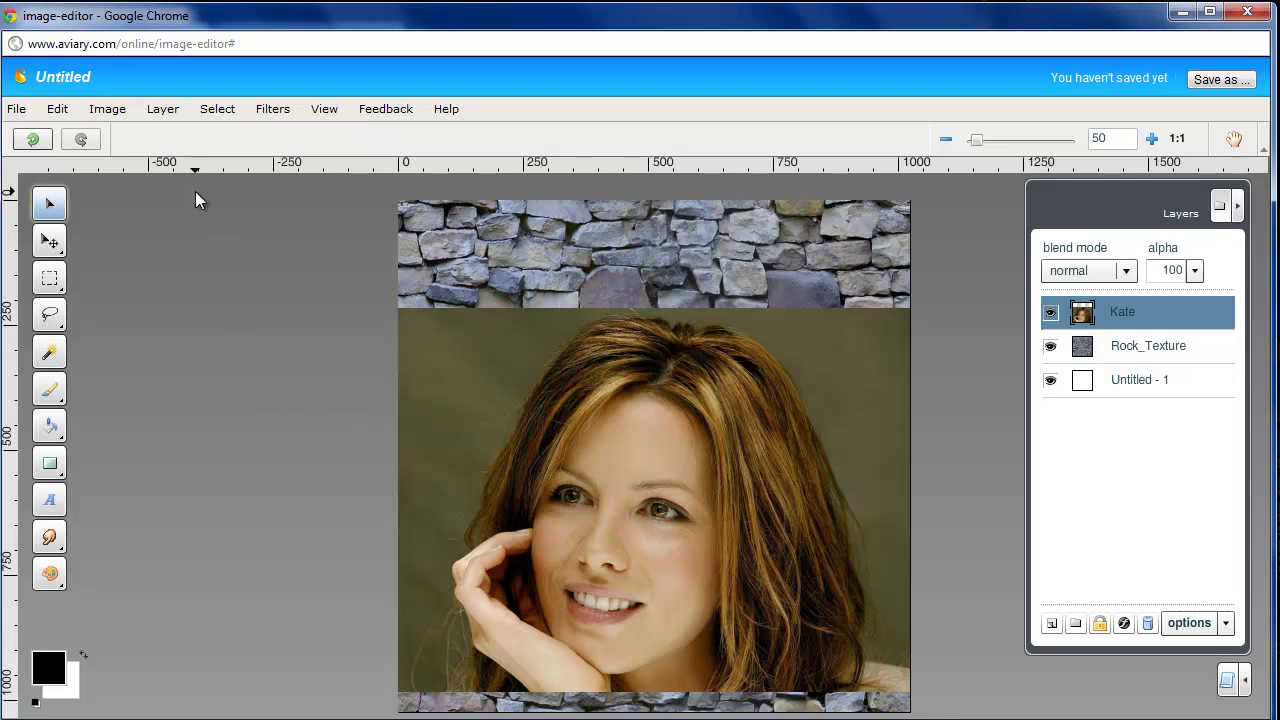
click(110, 110)
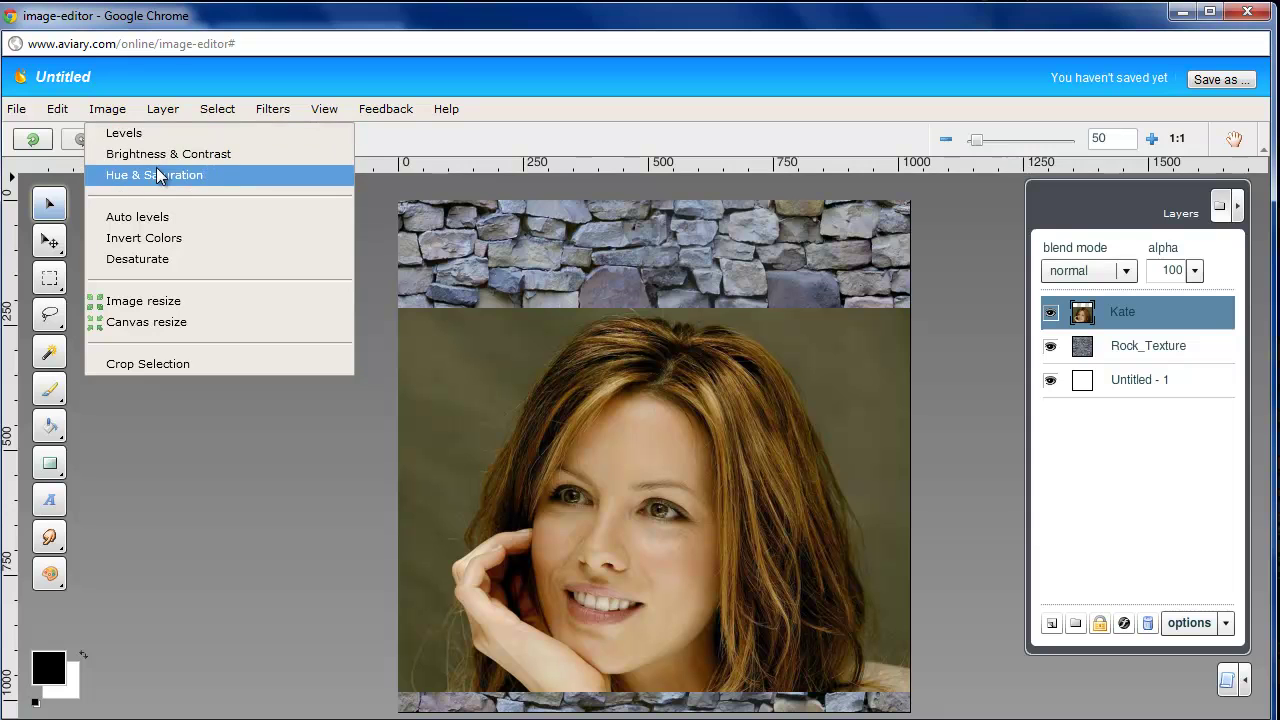
click(147, 260)
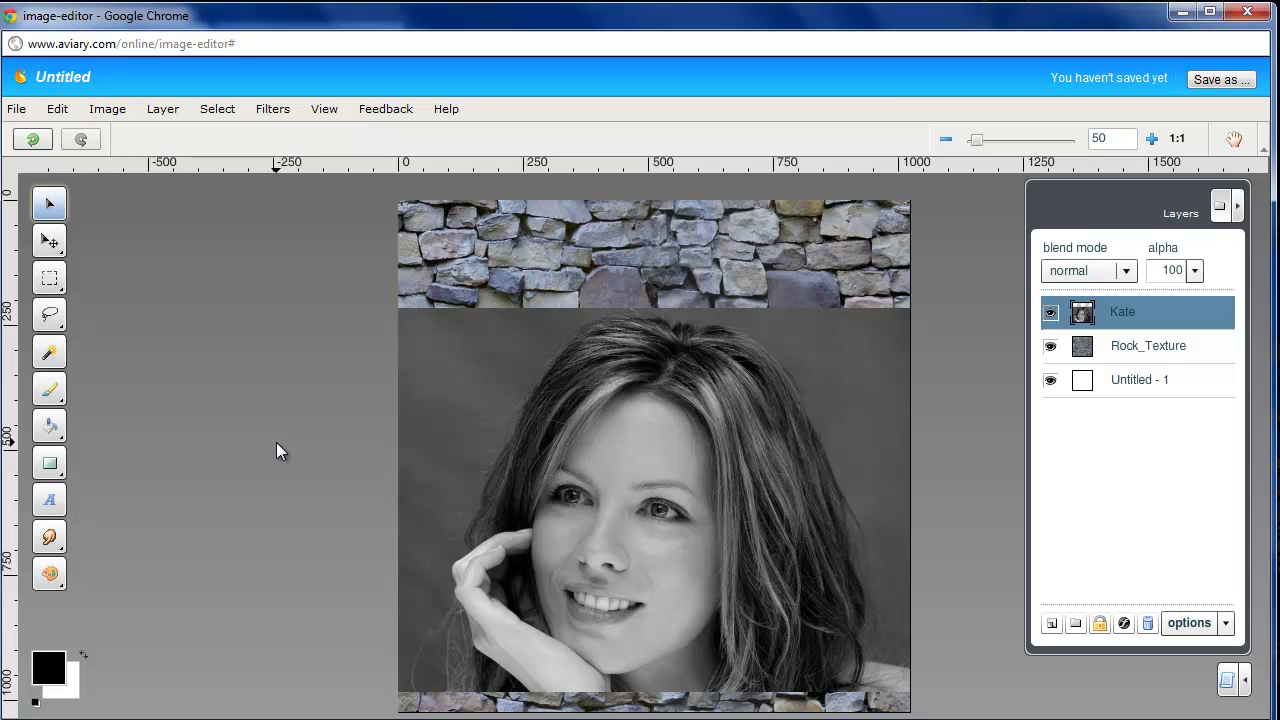
- Apply the Jitter filter to the greyscale portrait with a value of 10
click(1125, 624)
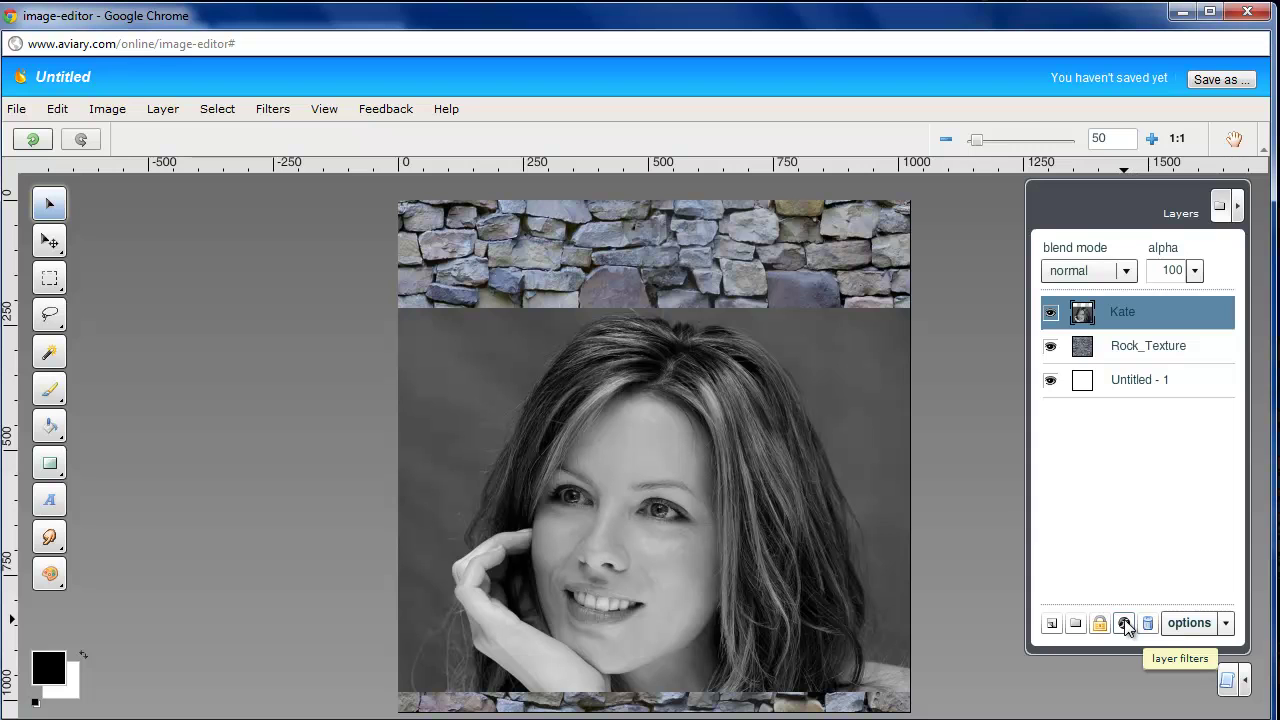
click(109, 112)
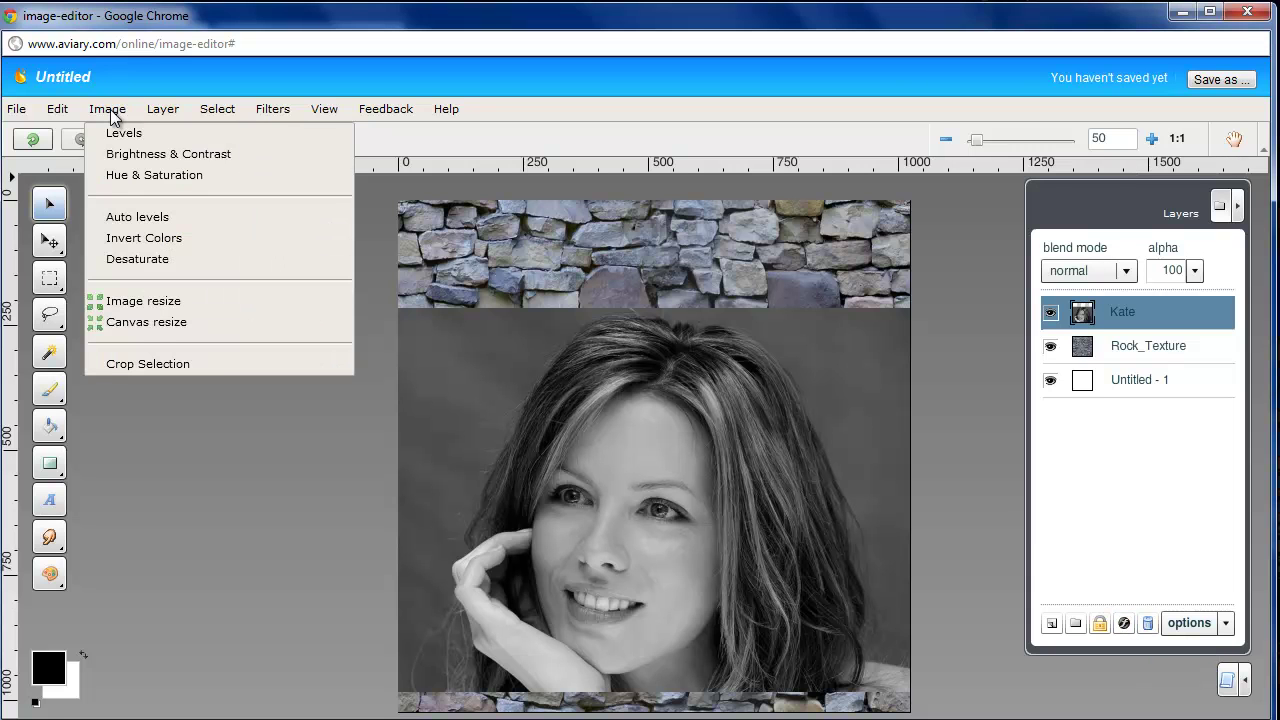
click(188, 462)
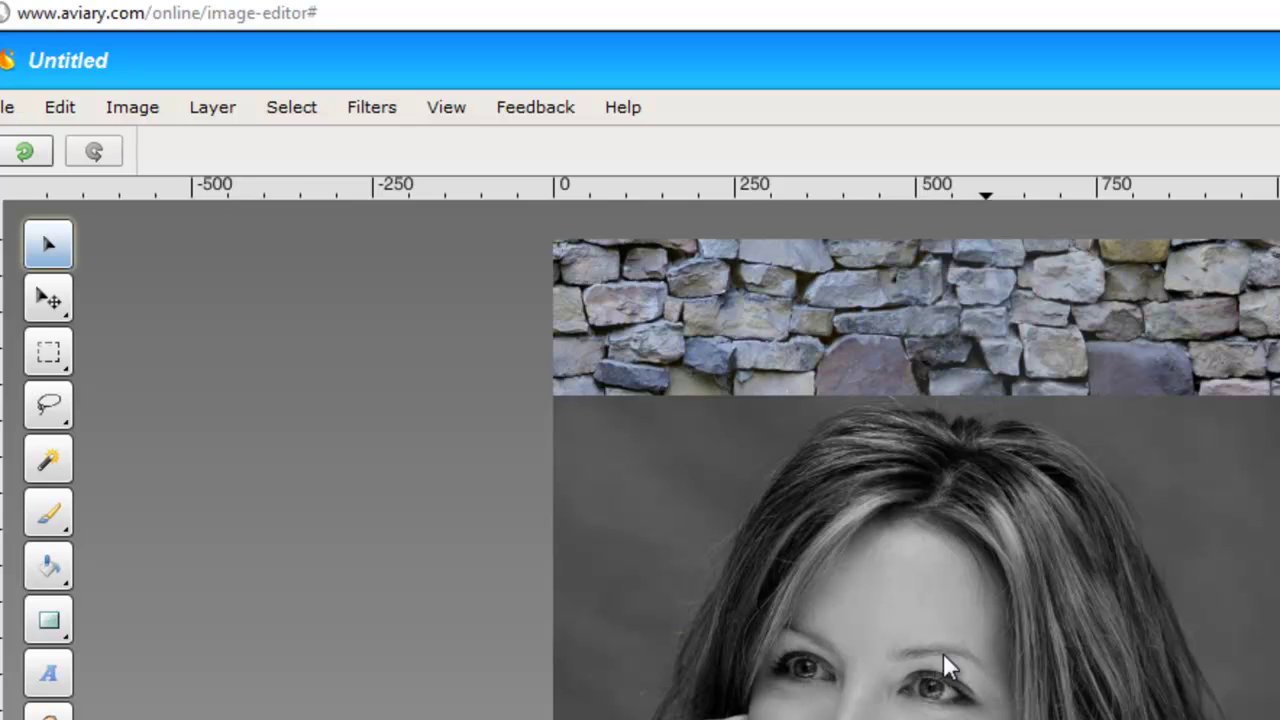
click(386, 110)
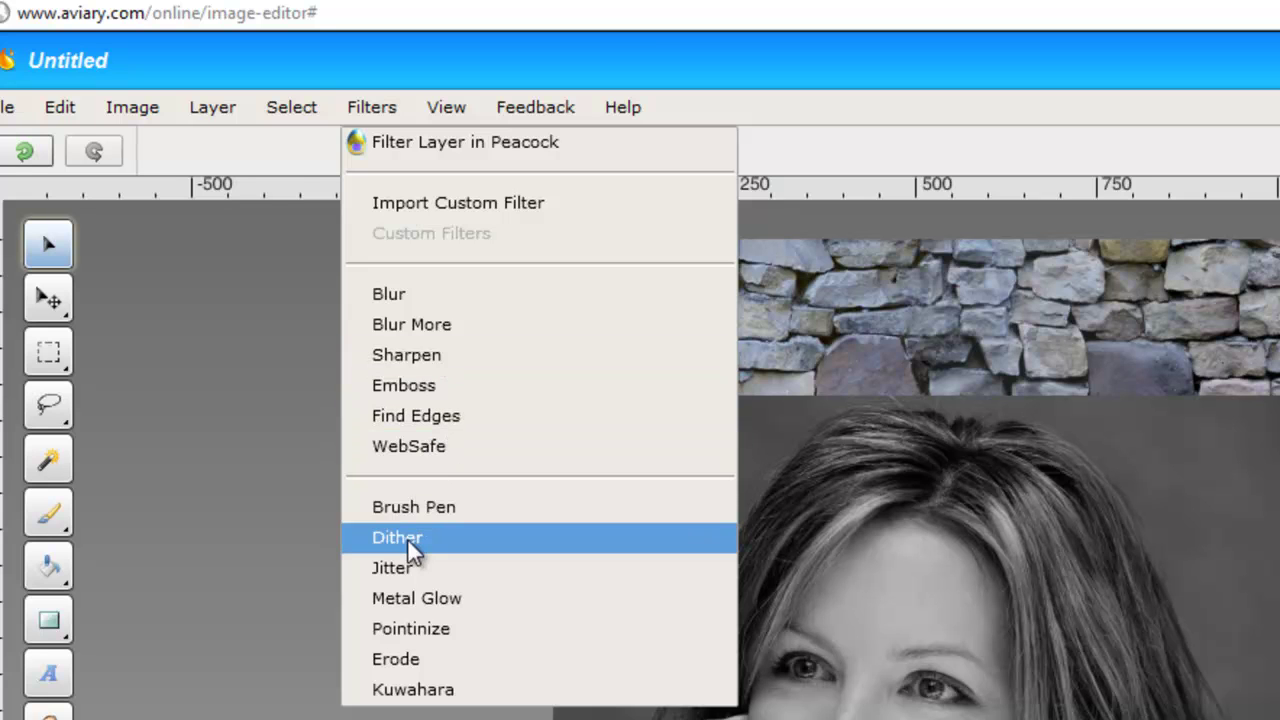
click(403, 567)
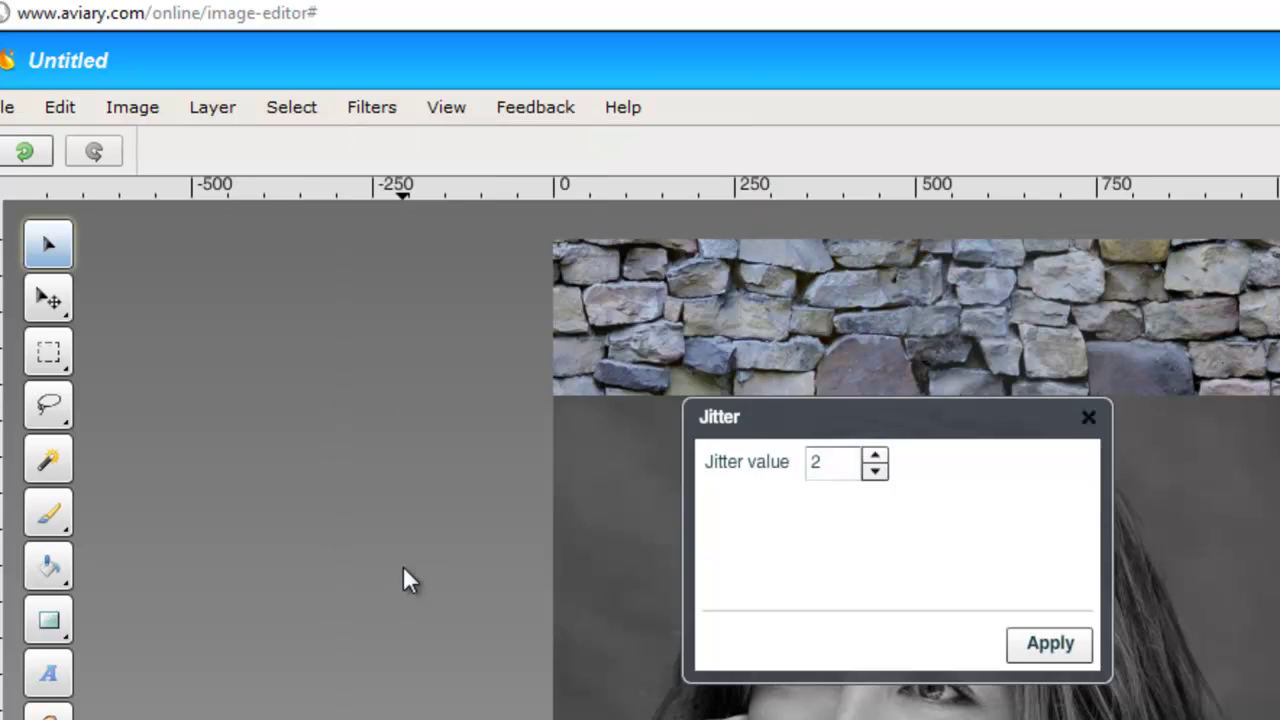
drag(911, 419, 449, 268)
click(413, 302)
click(413, 302)
click(413, 302)
click(413, 302)
click(413, 302)
click(413, 302)
click(413, 302)
click(413, 302)
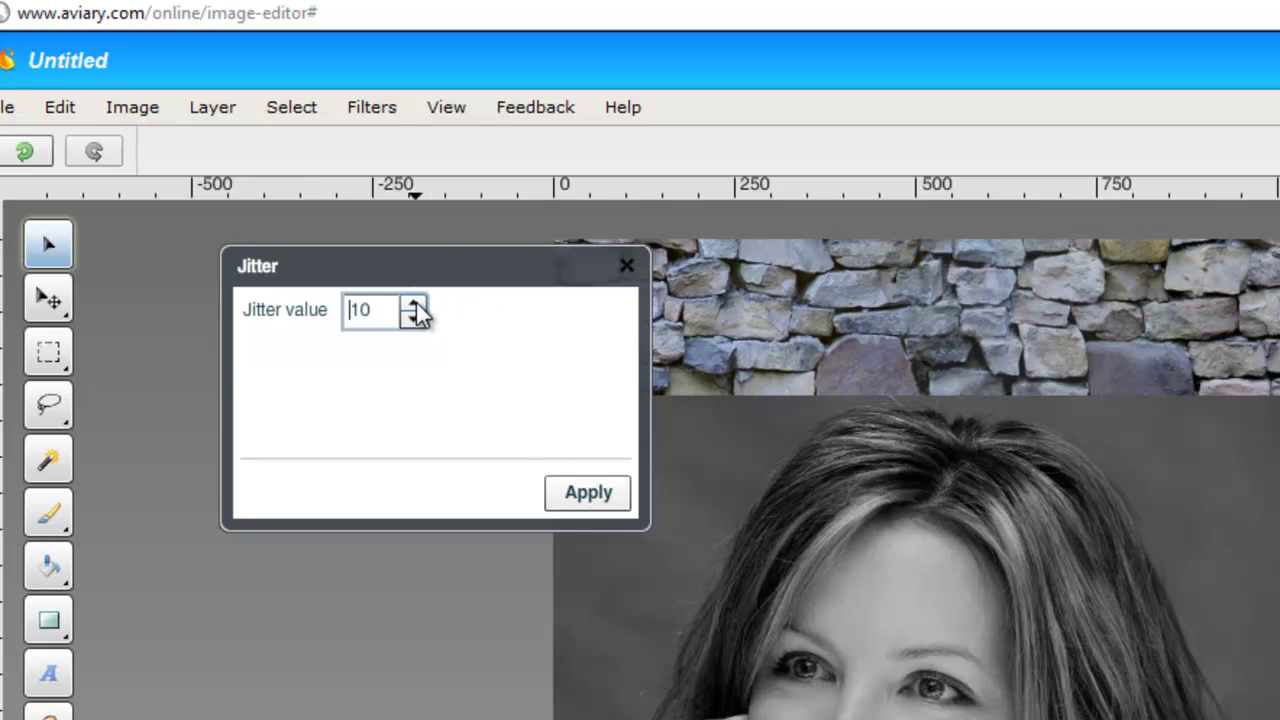
click(587, 495)
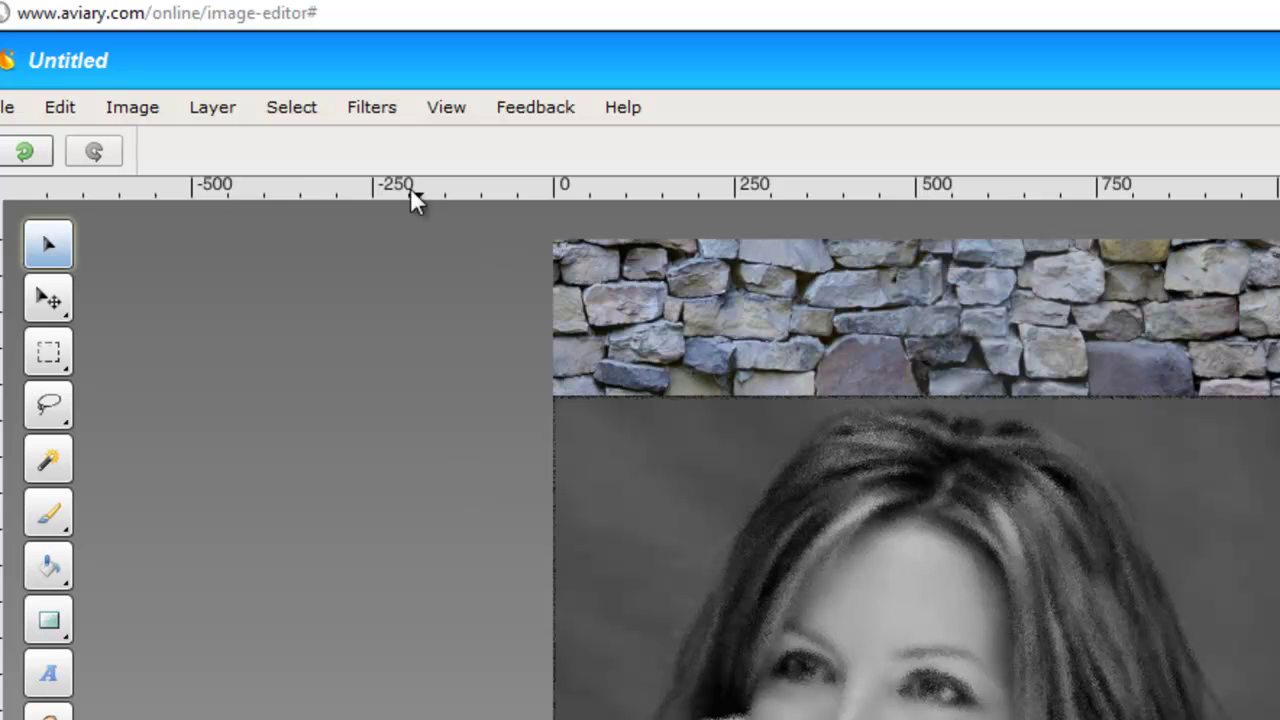
- Undo the strong jitter and reapply the Jitter filter to the portrait at a value of 6
click(62, 112)
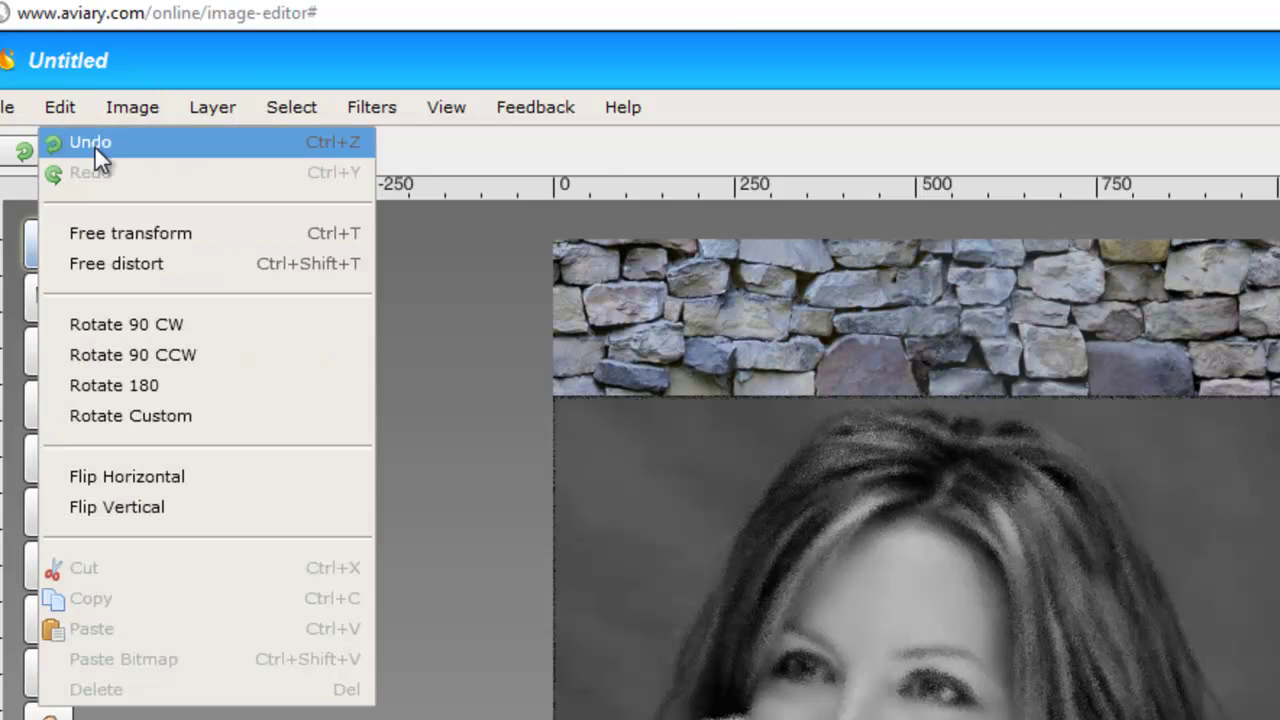
click(92, 145)
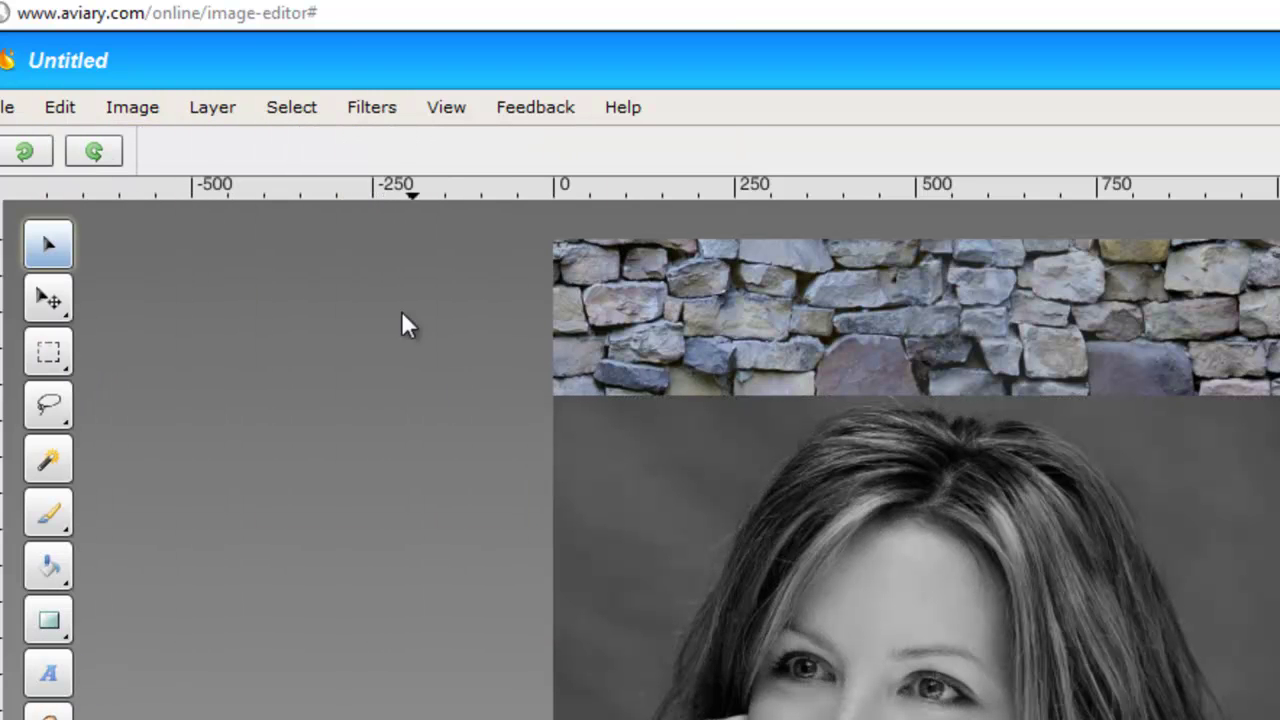
click(364, 118)
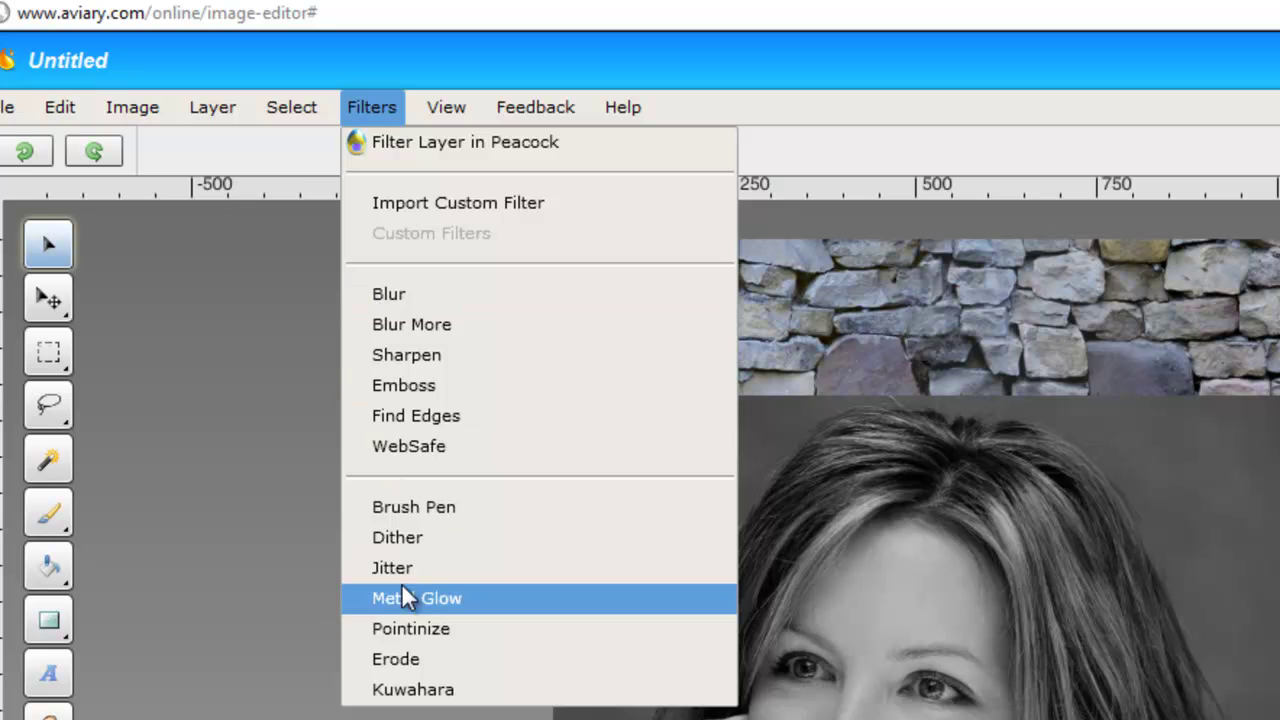
click(404, 571)
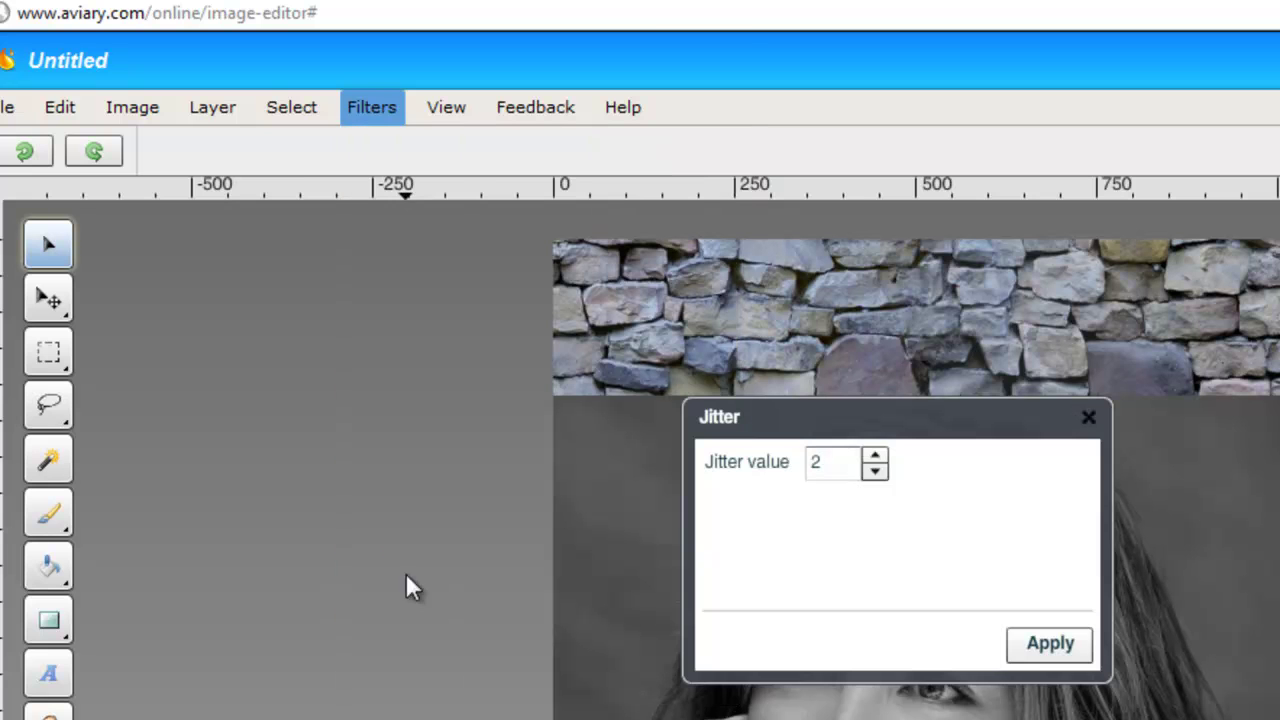
click(874, 455)
click(874, 455)
click(874, 455)
click(874, 455)
drag(889, 414, 358, 262)
click(535, 497)
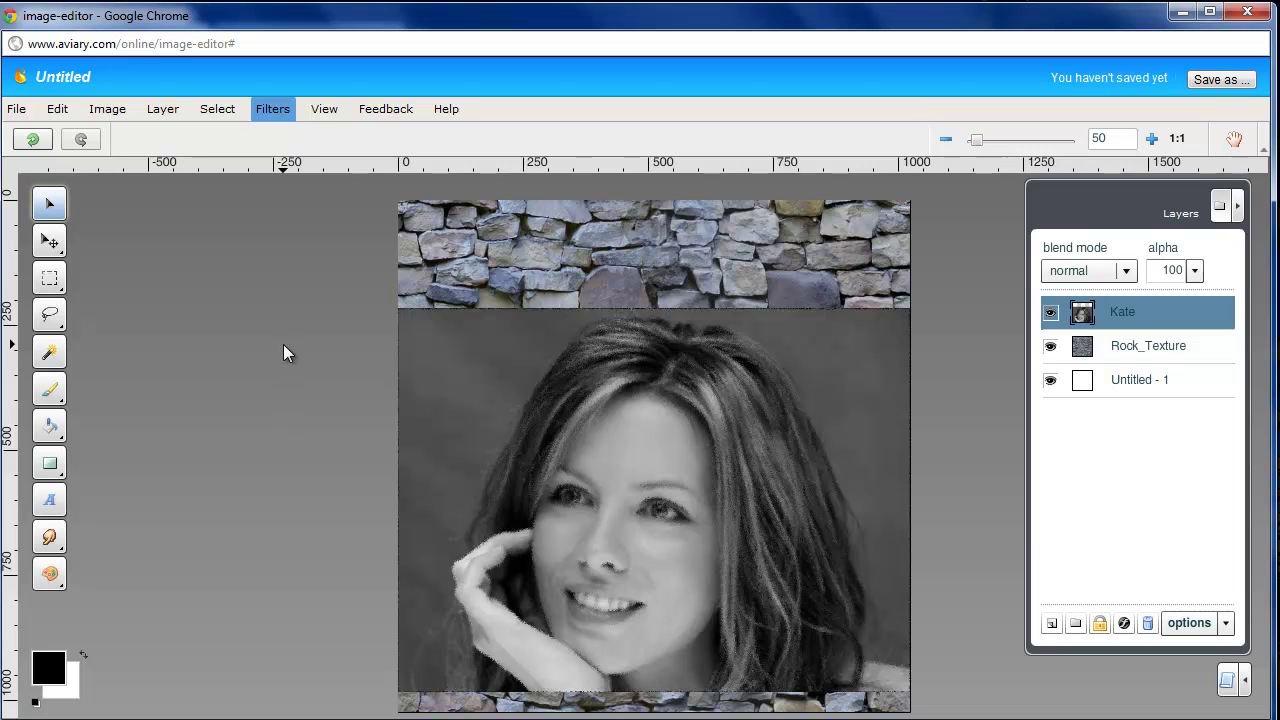
- Open Levels on the portrait and raise the black input level toward 75 to deepen shadows
click(276, 110)
click(150, 110)
click(116, 113)
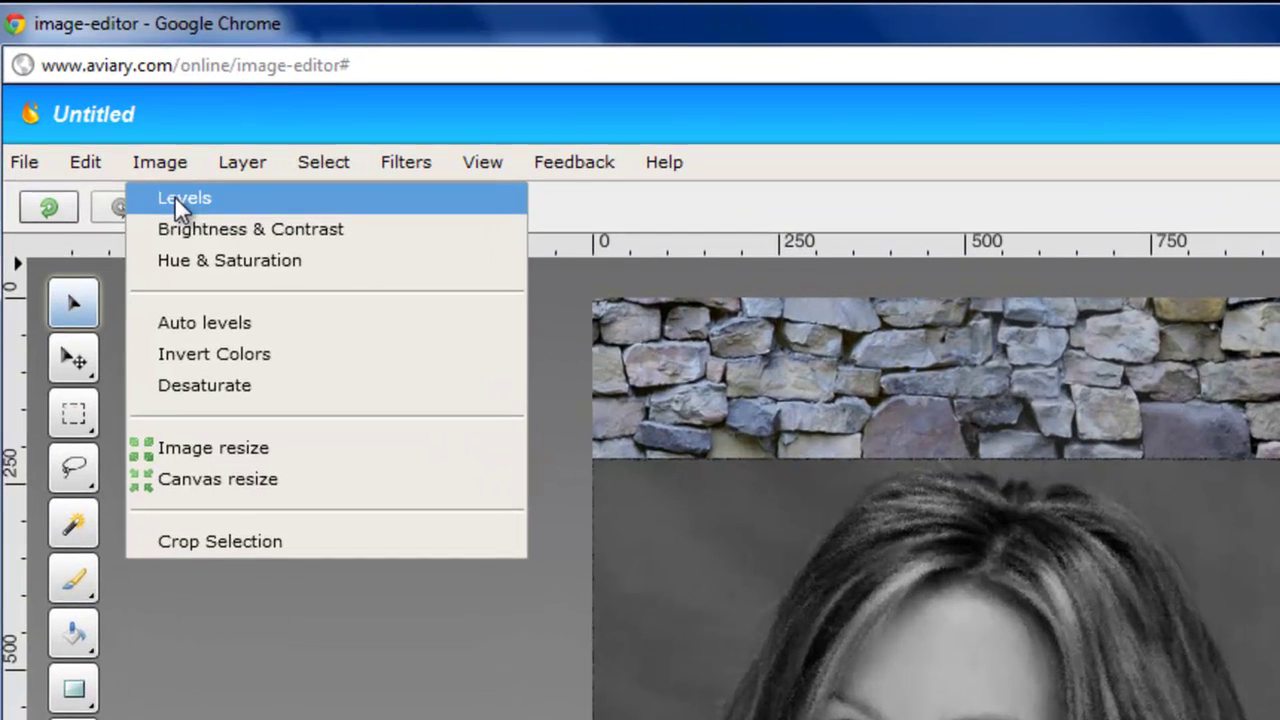
click(124, 133)
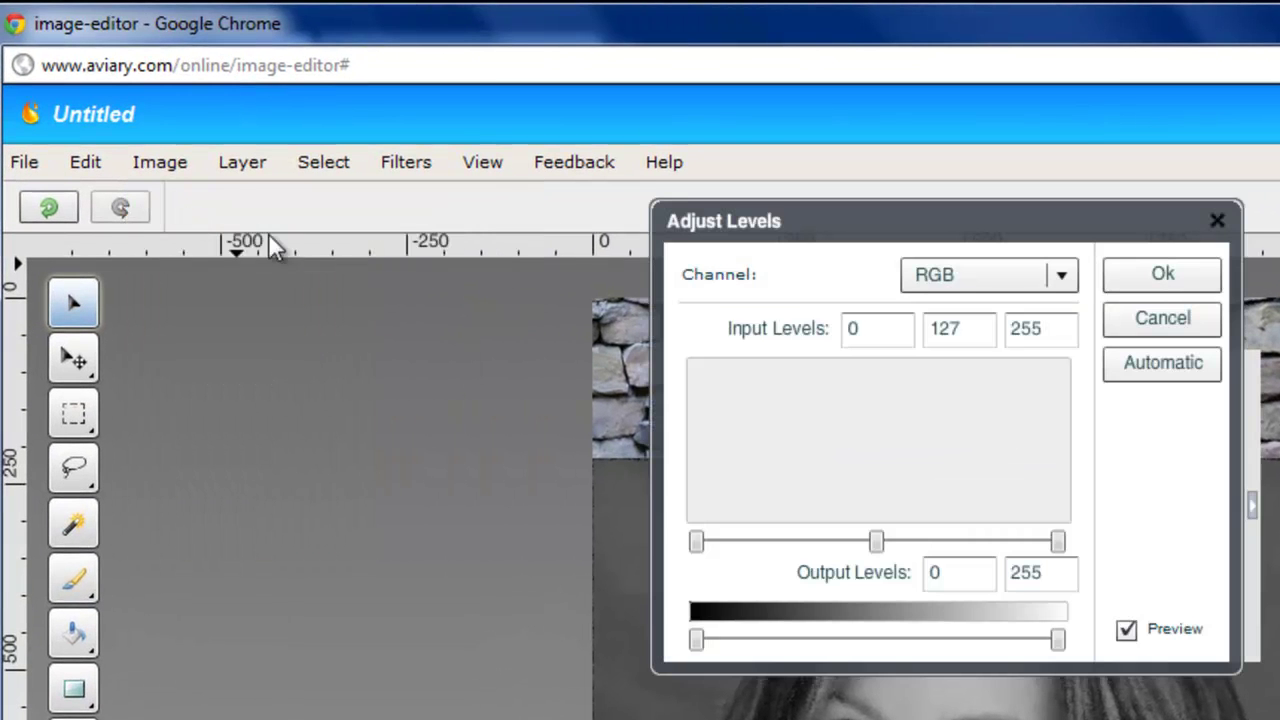
drag(733, 230, 288, 232)
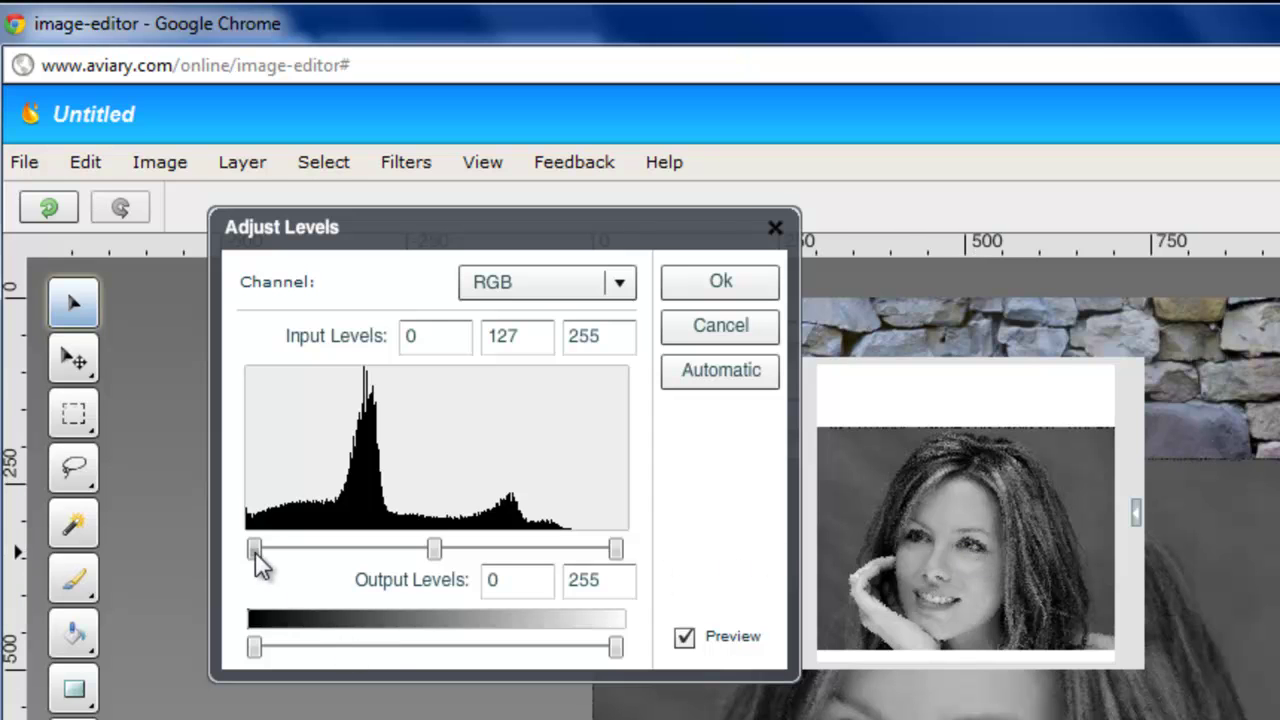
drag(255, 553, 307, 557)
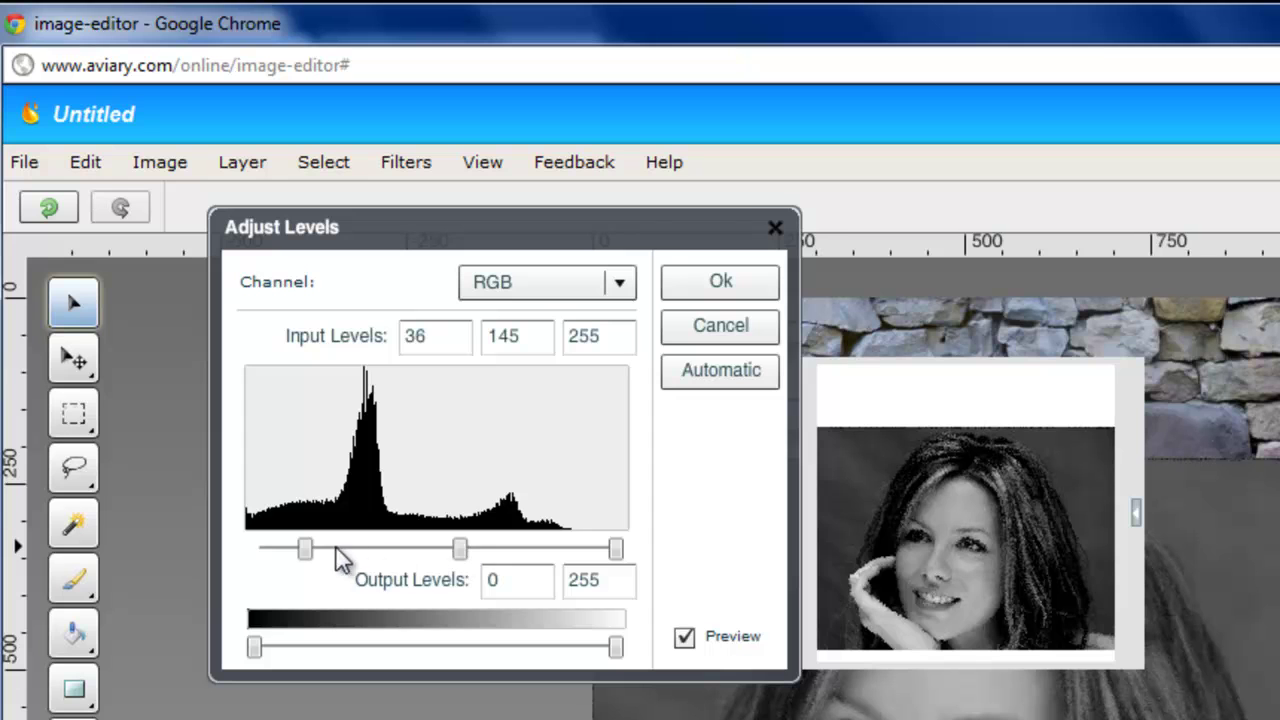
drag(306, 553, 360, 548)
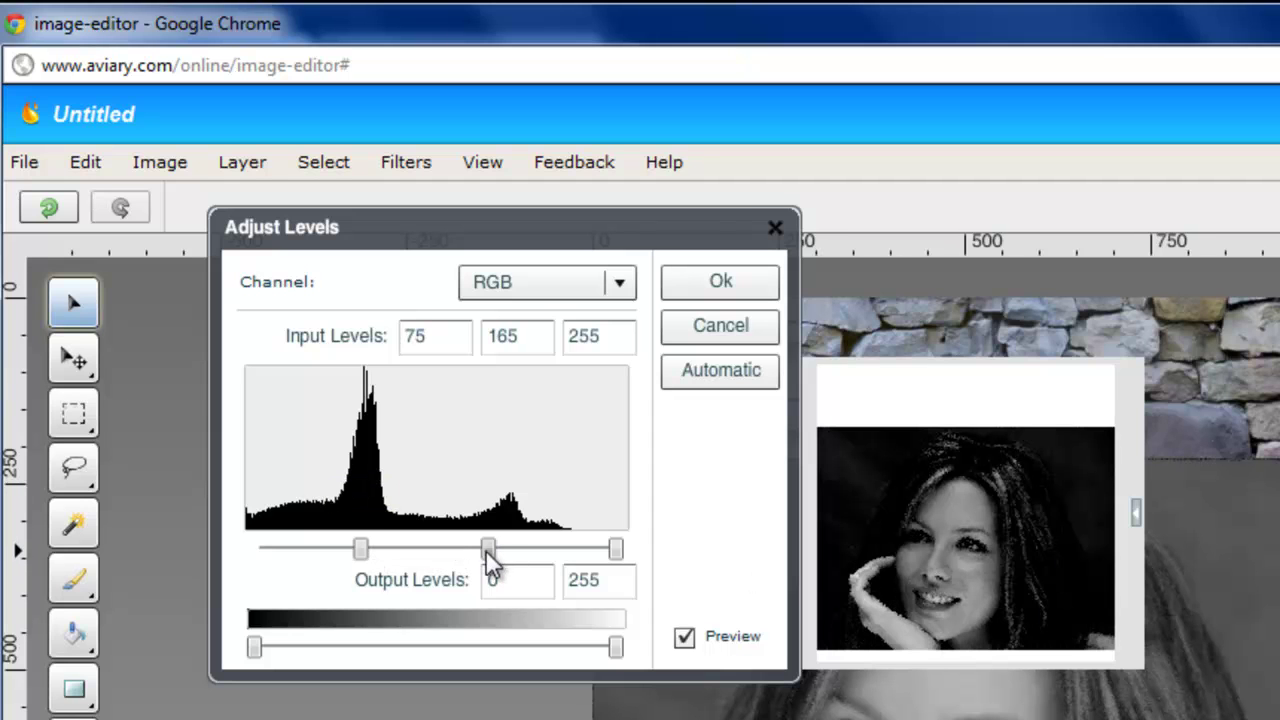
- Set the midtone and white input levels to about 113 and 162, then apply
drag(487, 550, 400, 550)
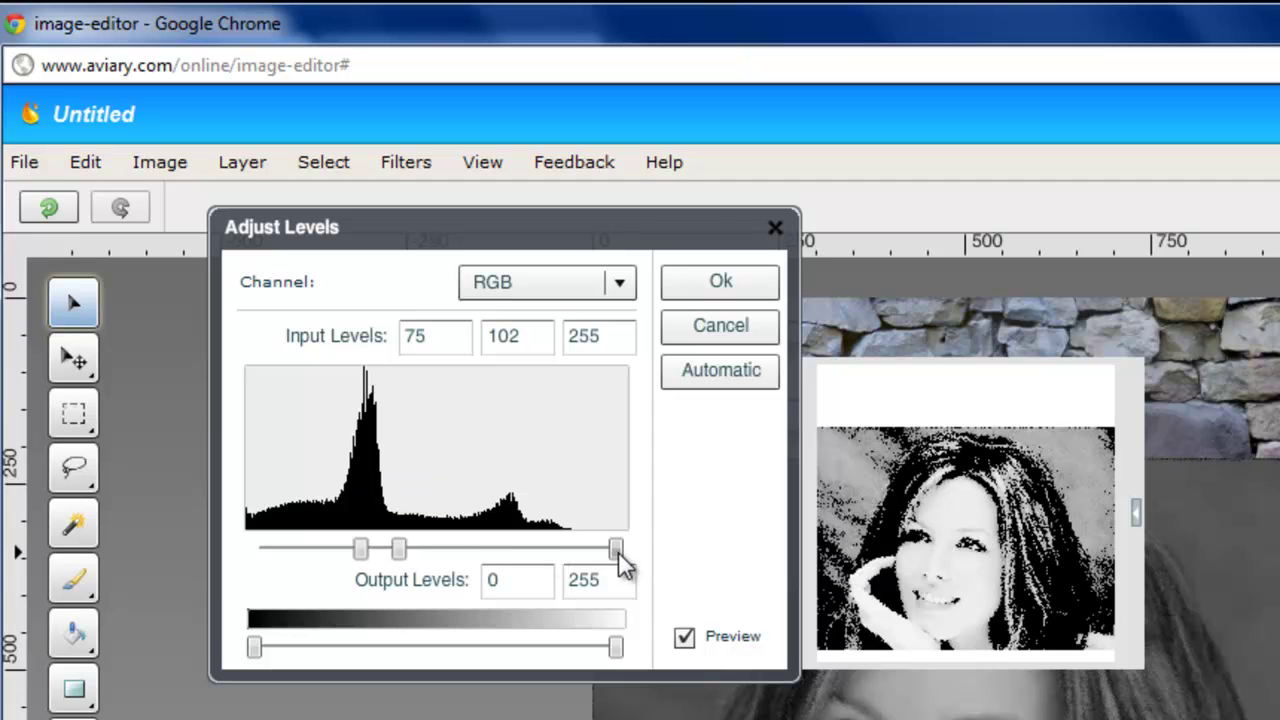
drag(617, 552, 481, 550)
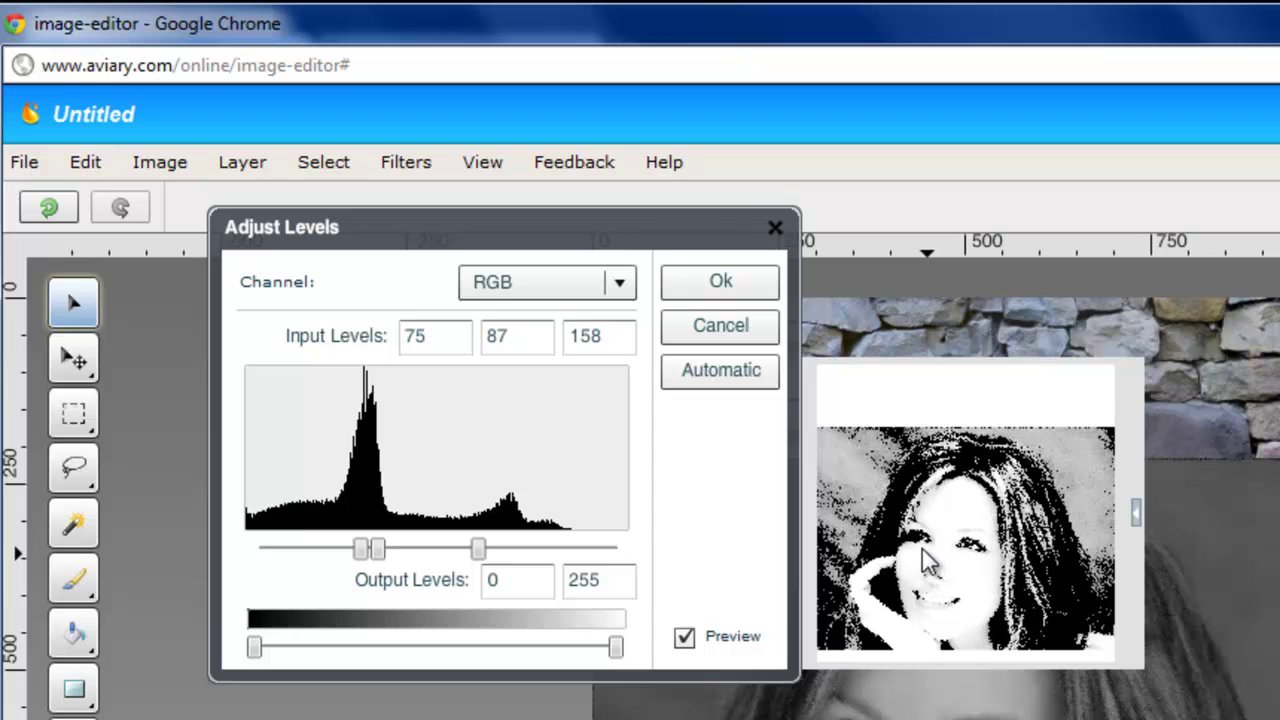
drag(381, 553, 409, 564)
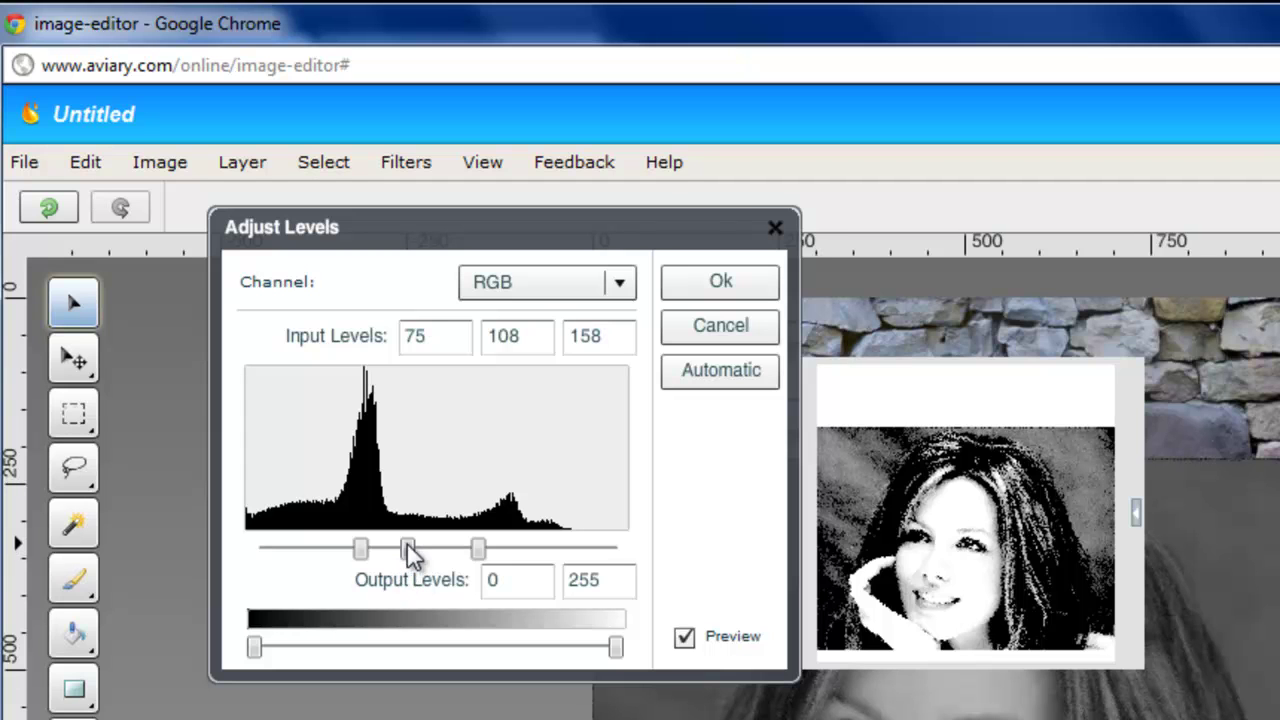
drag(406, 552, 413, 552)
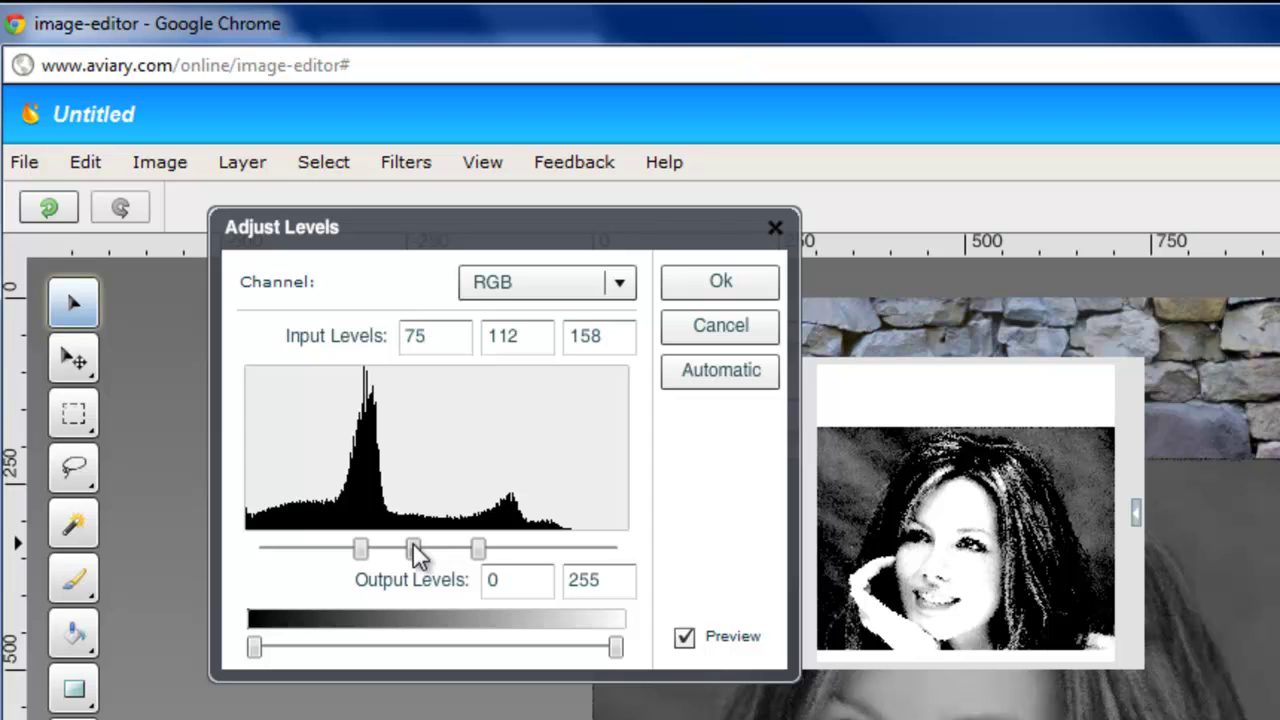
drag(417, 553, 415, 555)
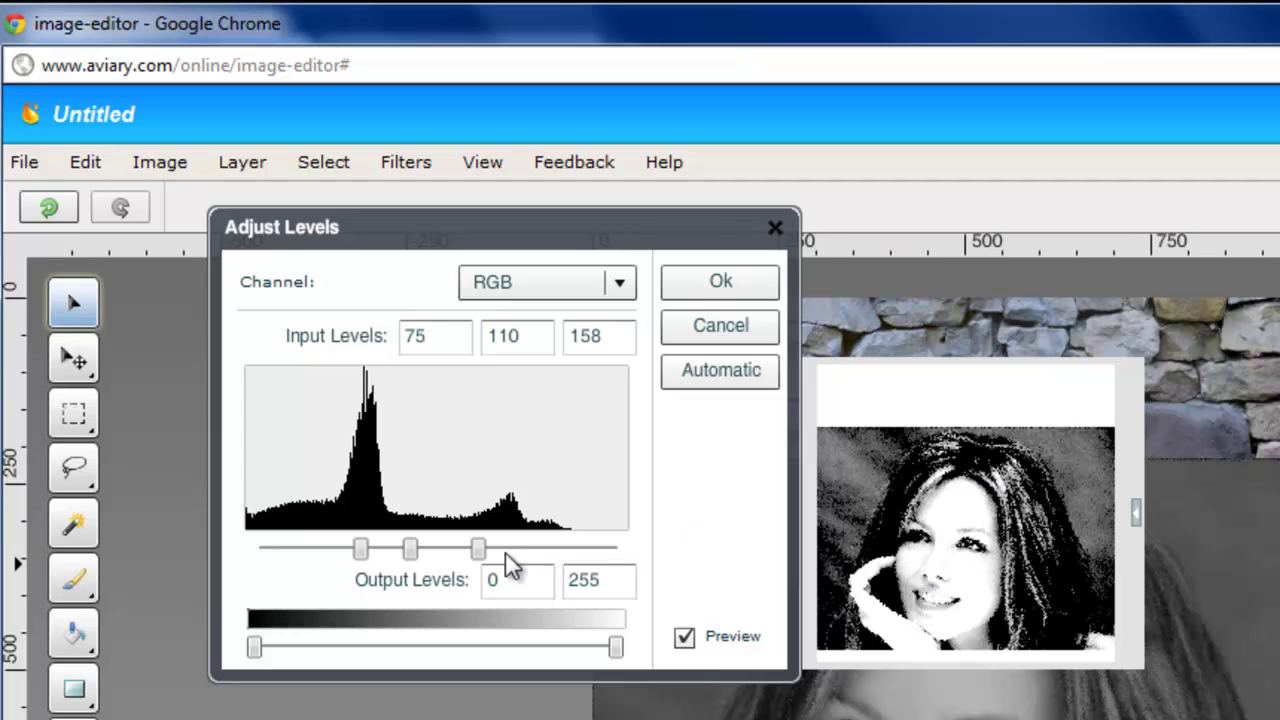
drag(477, 548, 413, 547)
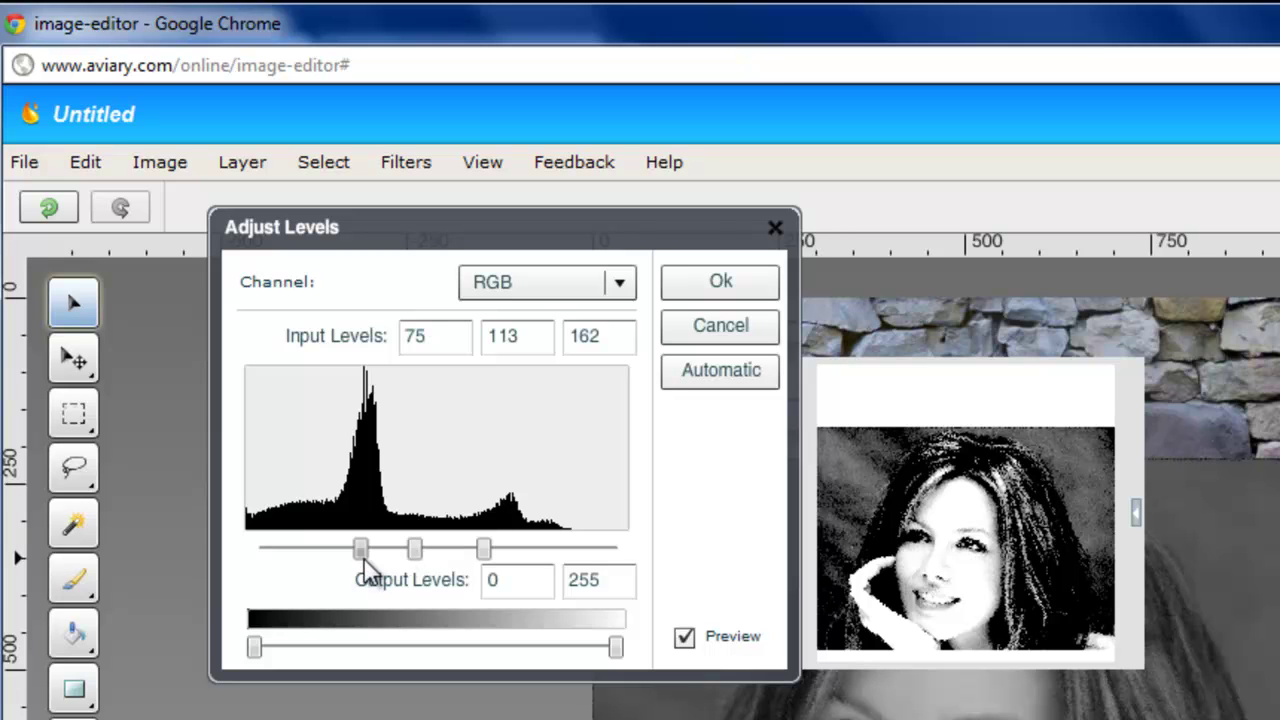
drag(361, 549, 485, 548)
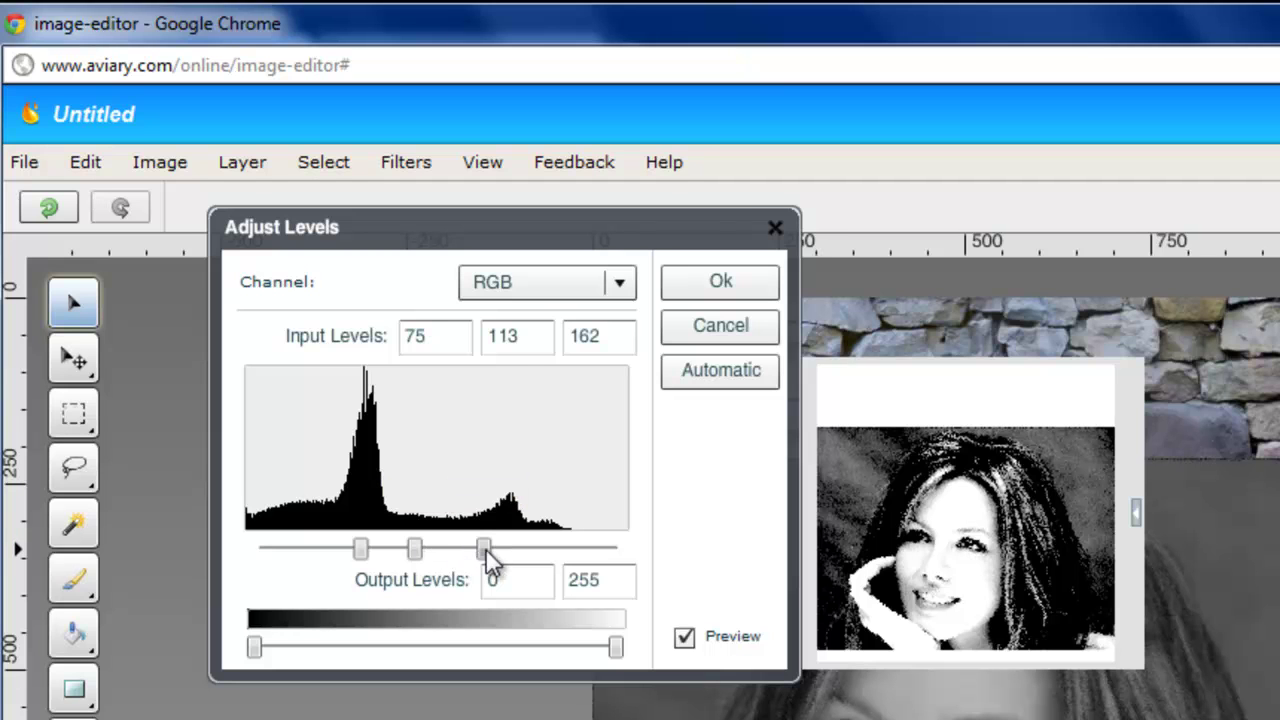
click(739, 281)
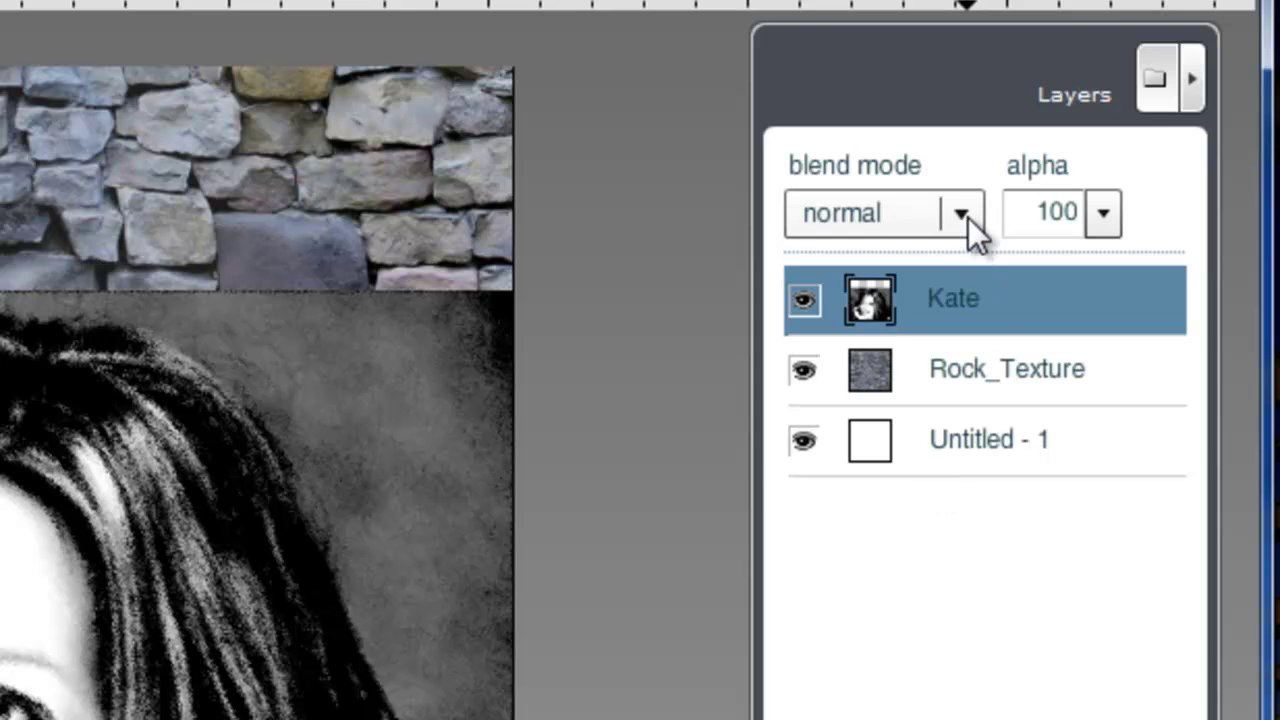
- Switch the Kate layer's blend mode to multiply so the rock wall shows through
click(962, 214)
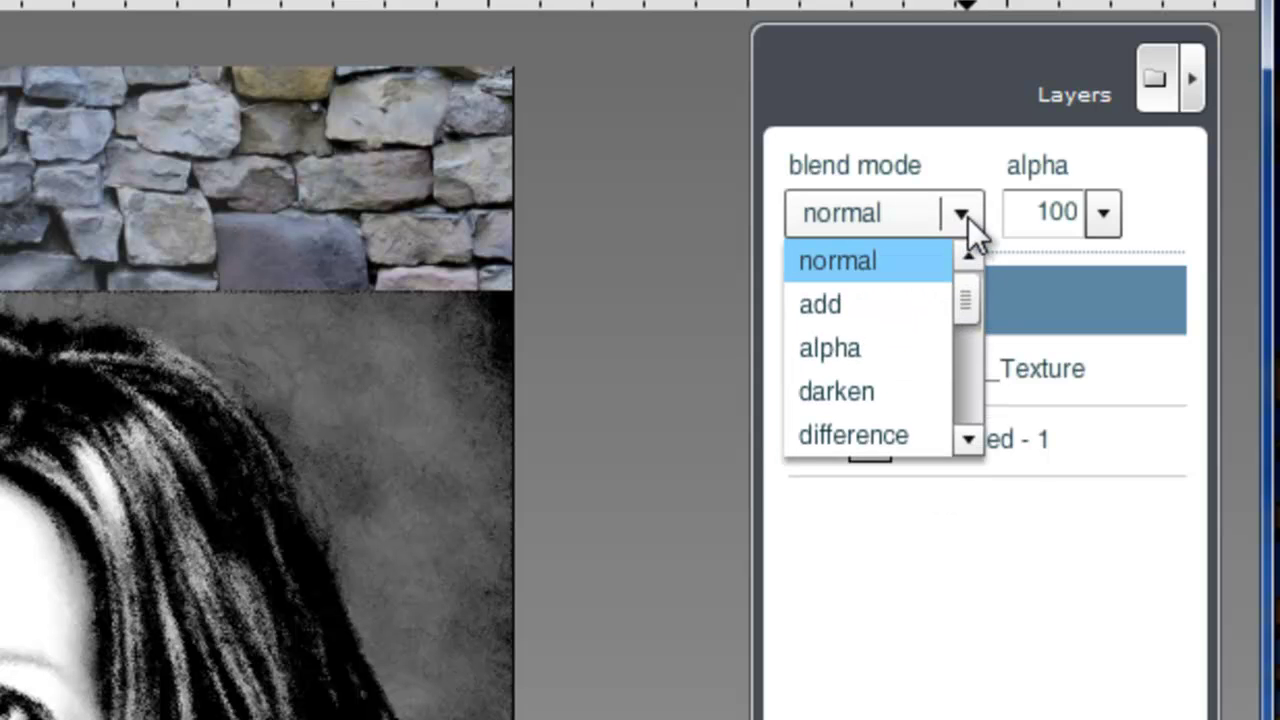
drag(962, 296, 955, 378)
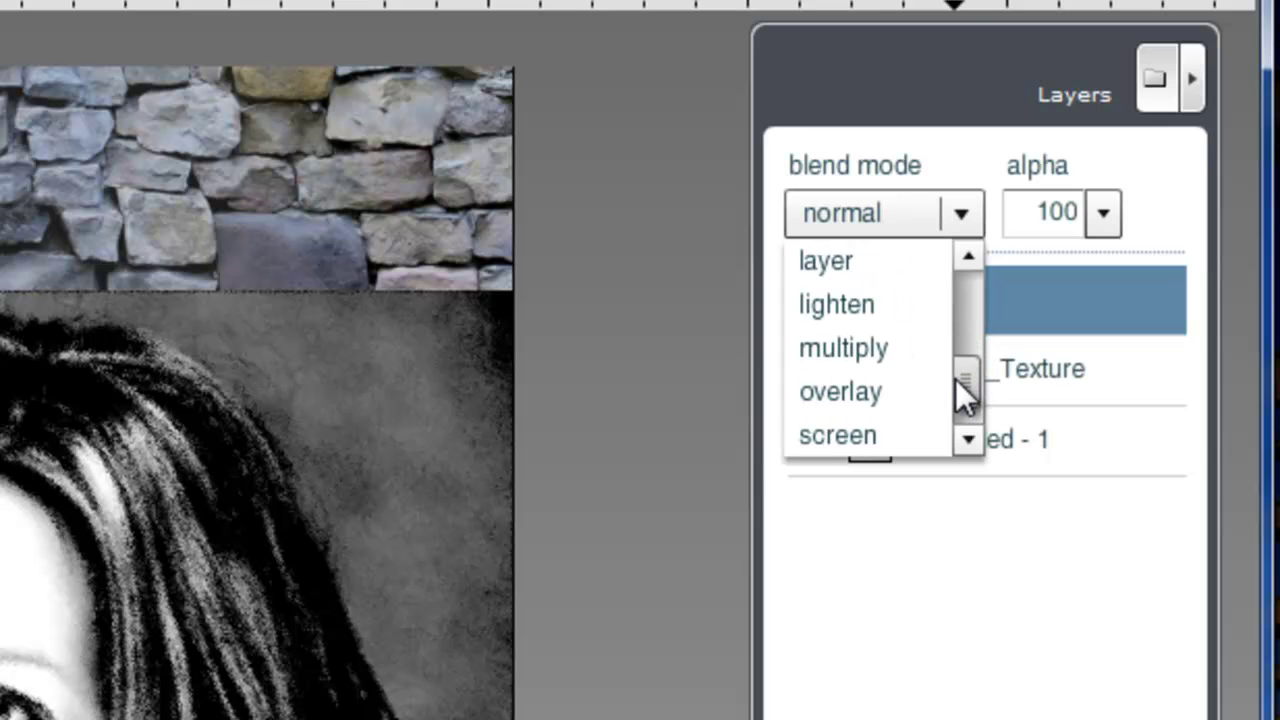
click(881, 350)
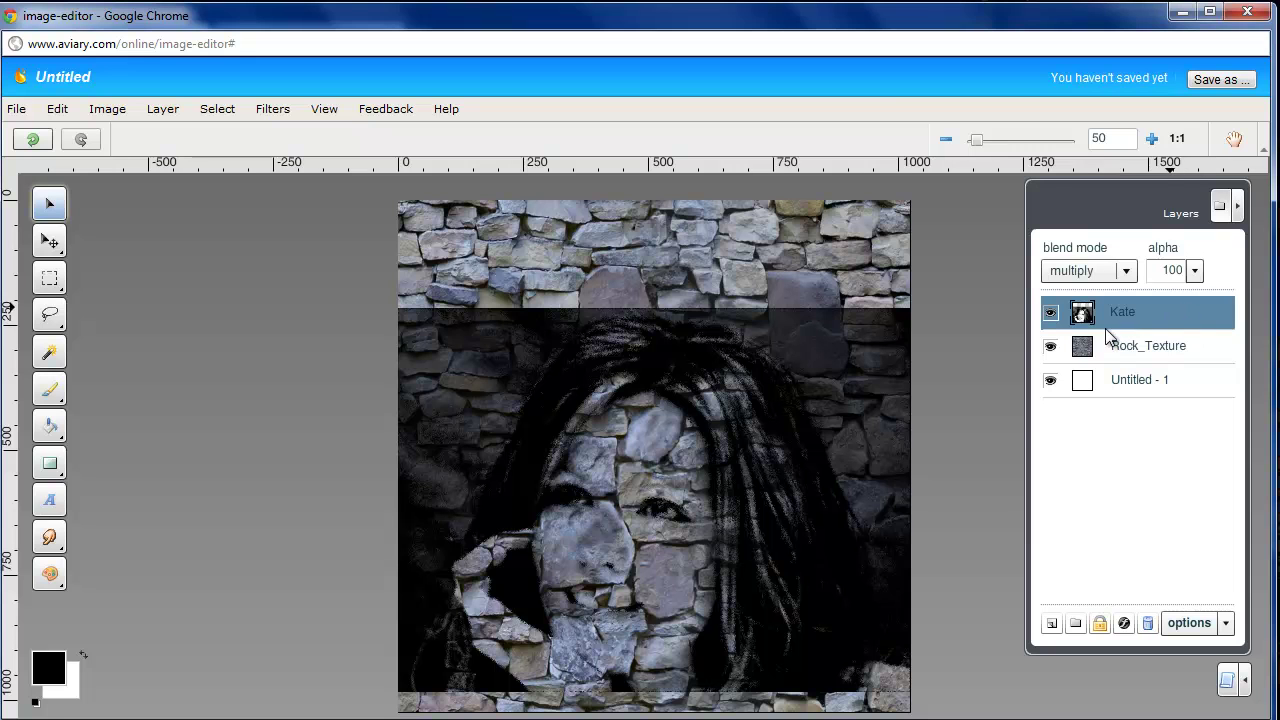
- Apply Levels to Rock_Texture, lowering the midtone and white inputs until the stones turn nearly white
click(1226, 354)
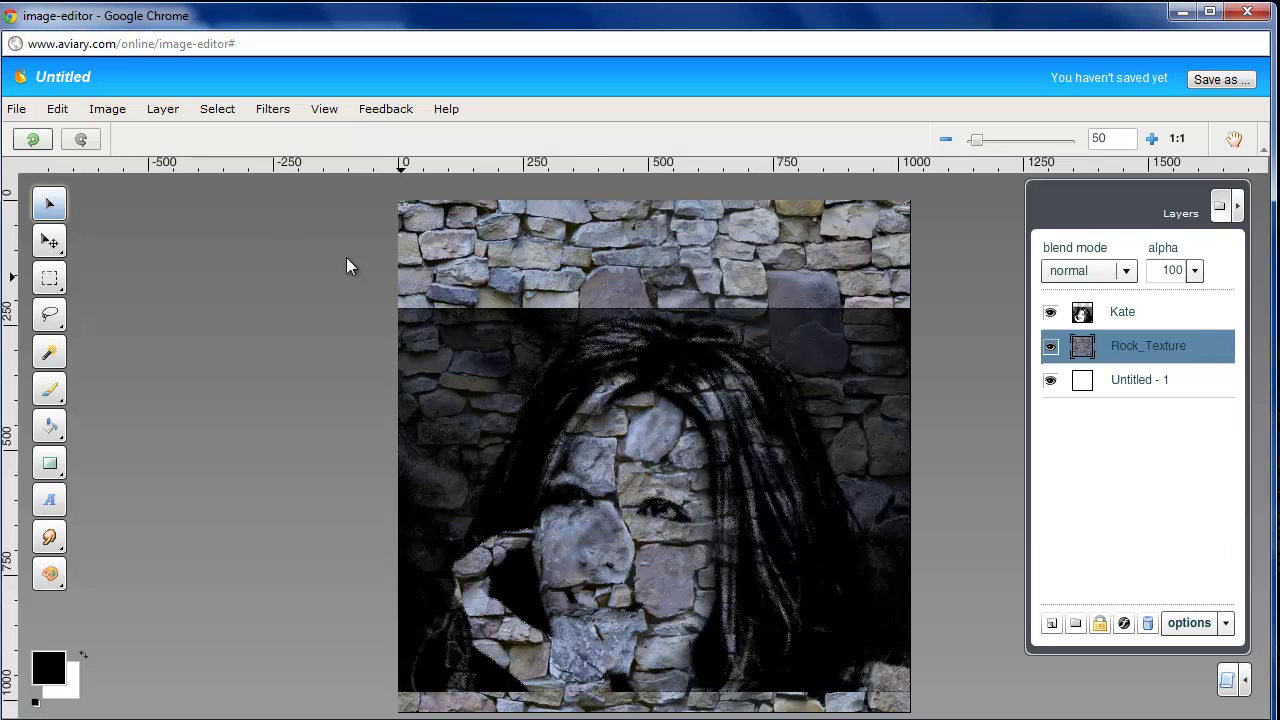
click(166, 110)
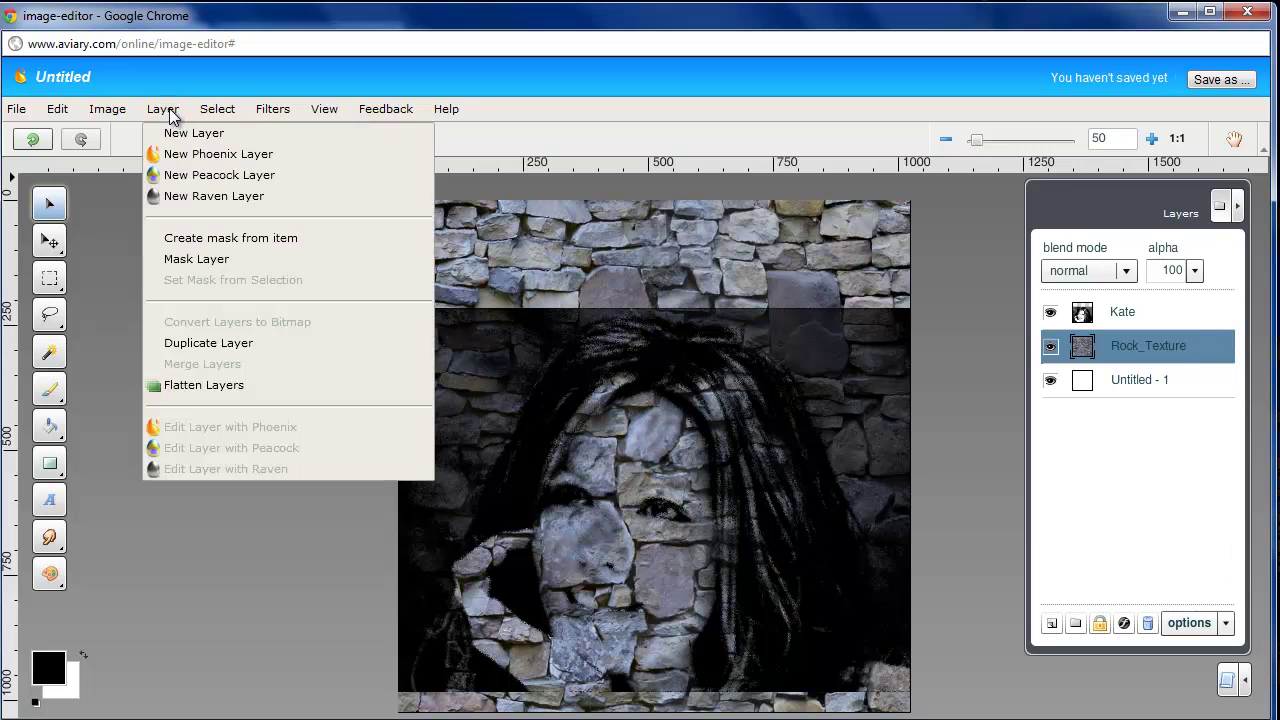
click(124, 134)
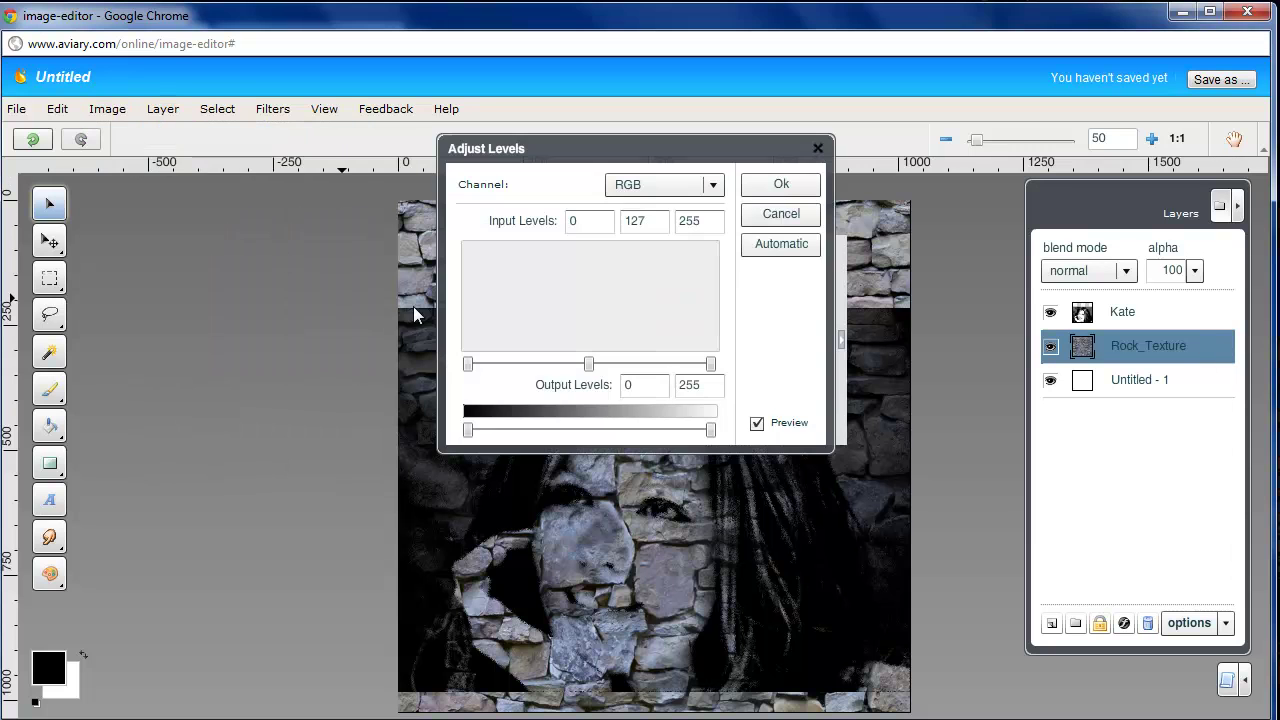
drag(468, 364, 550, 363)
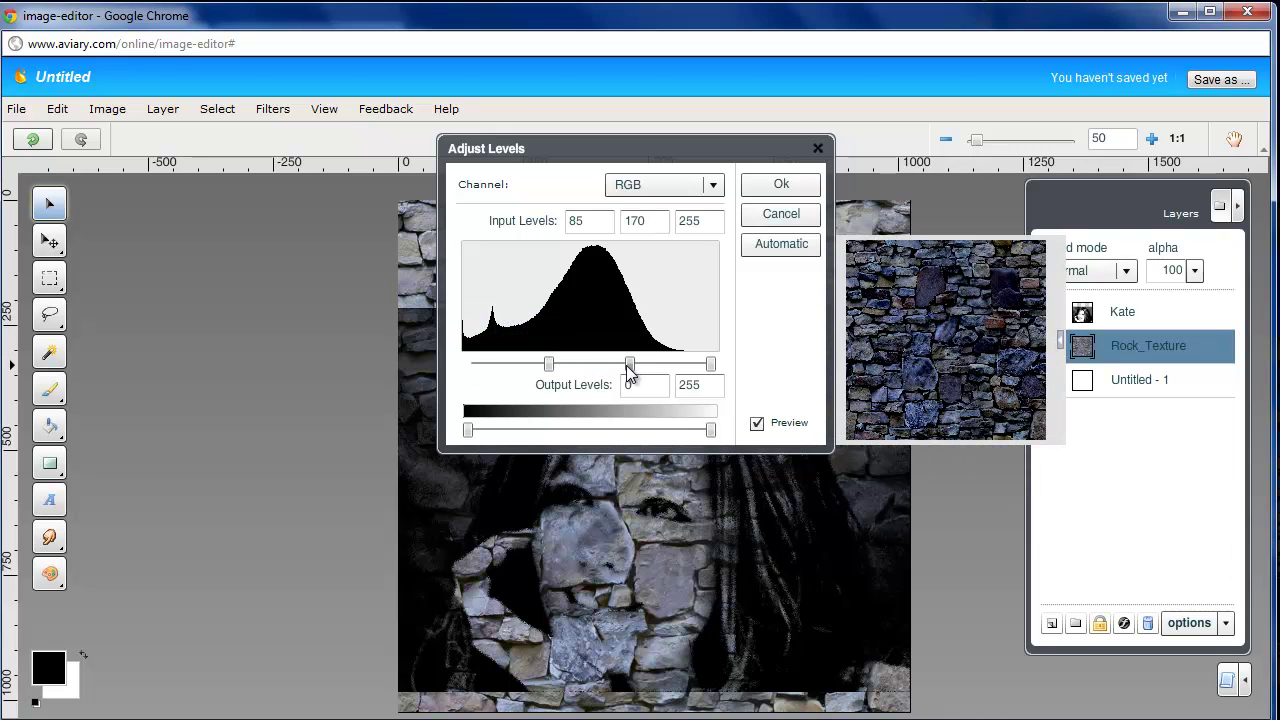
drag(630, 362, 675, 363)
drag(551, 363, 488, 365)
drag(659, 365, 531, 367)
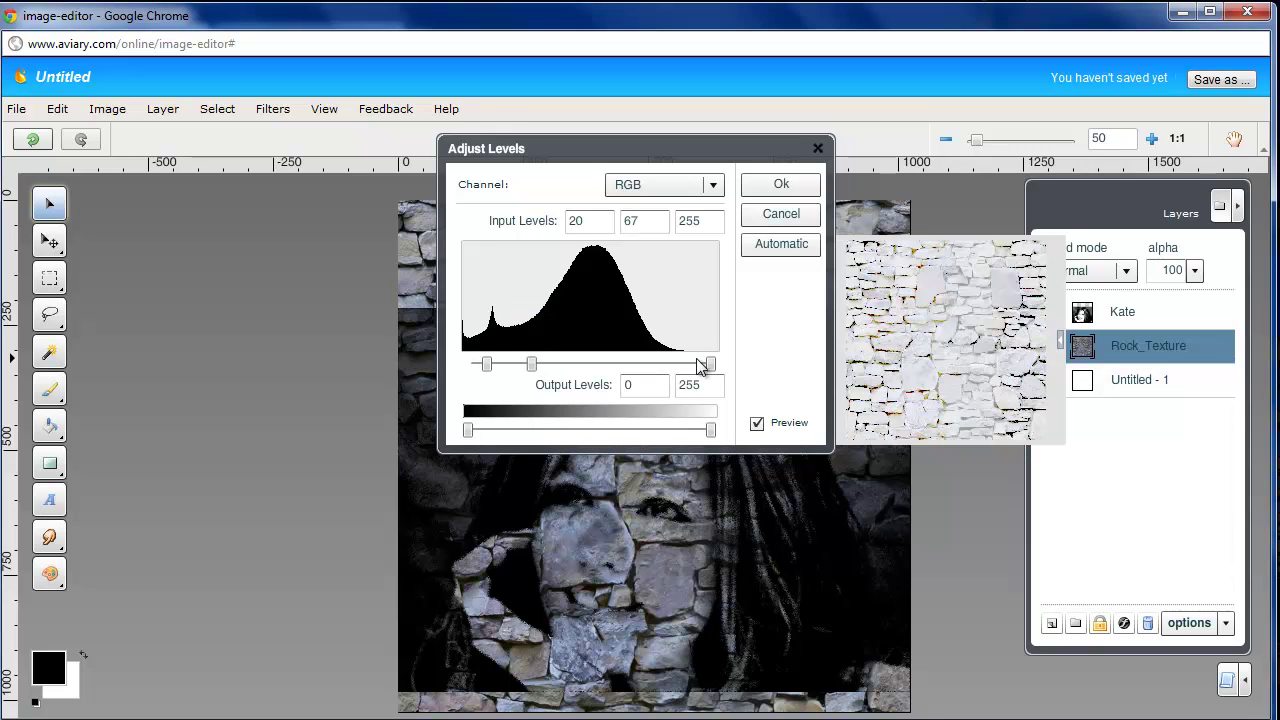
drag(711, 364, 610, 366)
drag(516, 364, 588, 361)
click(776, 185)
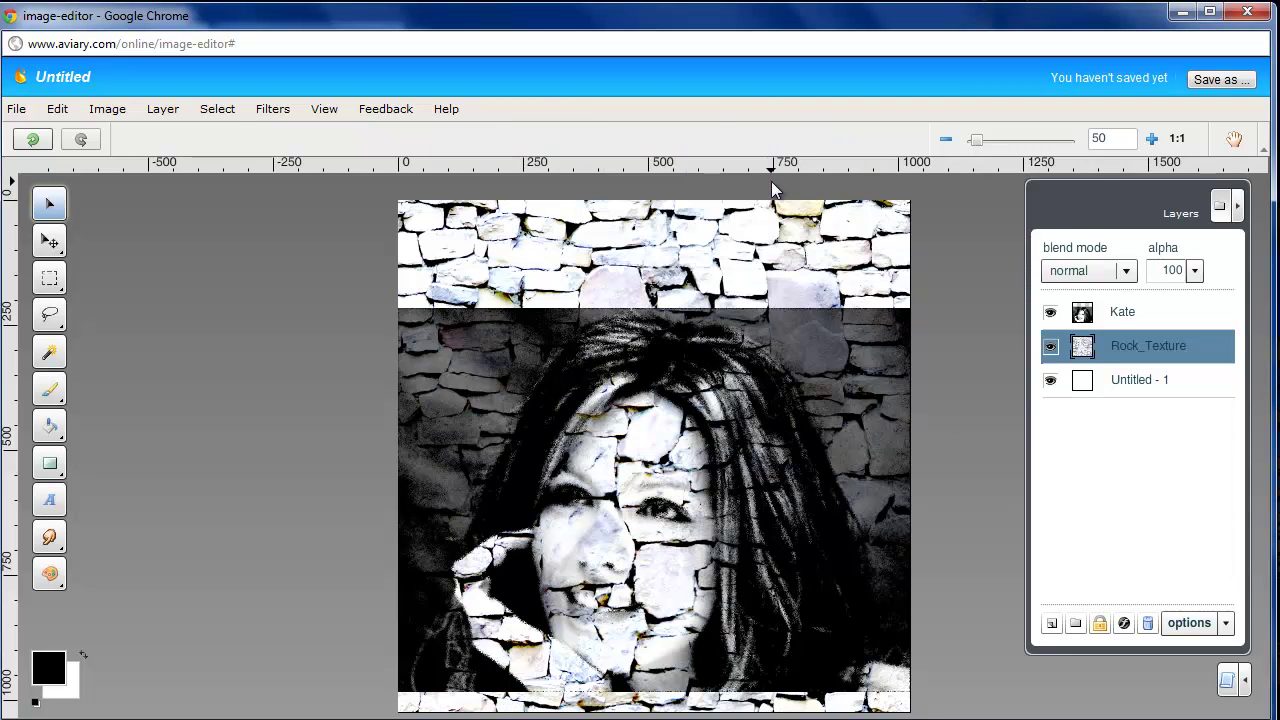
- Try lighten and overlay blending on the Kate layer, then return it to multiply
click(1179, 309)
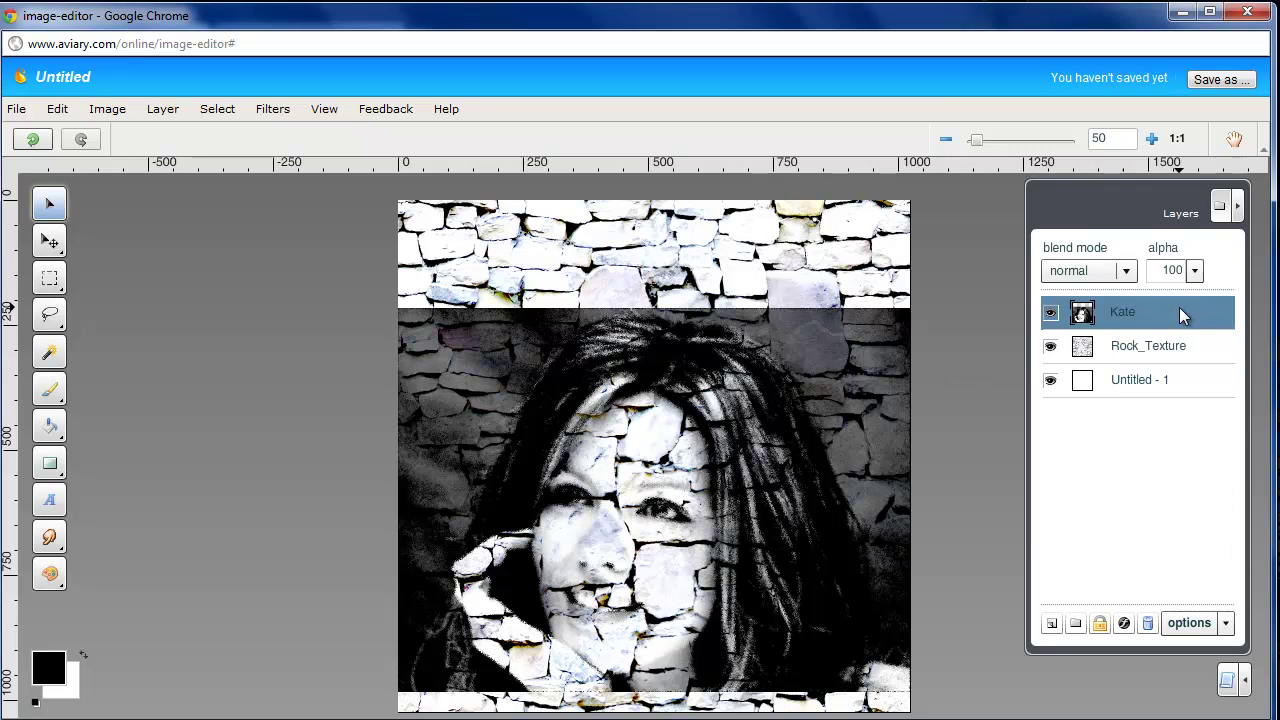
click(1124, 275)
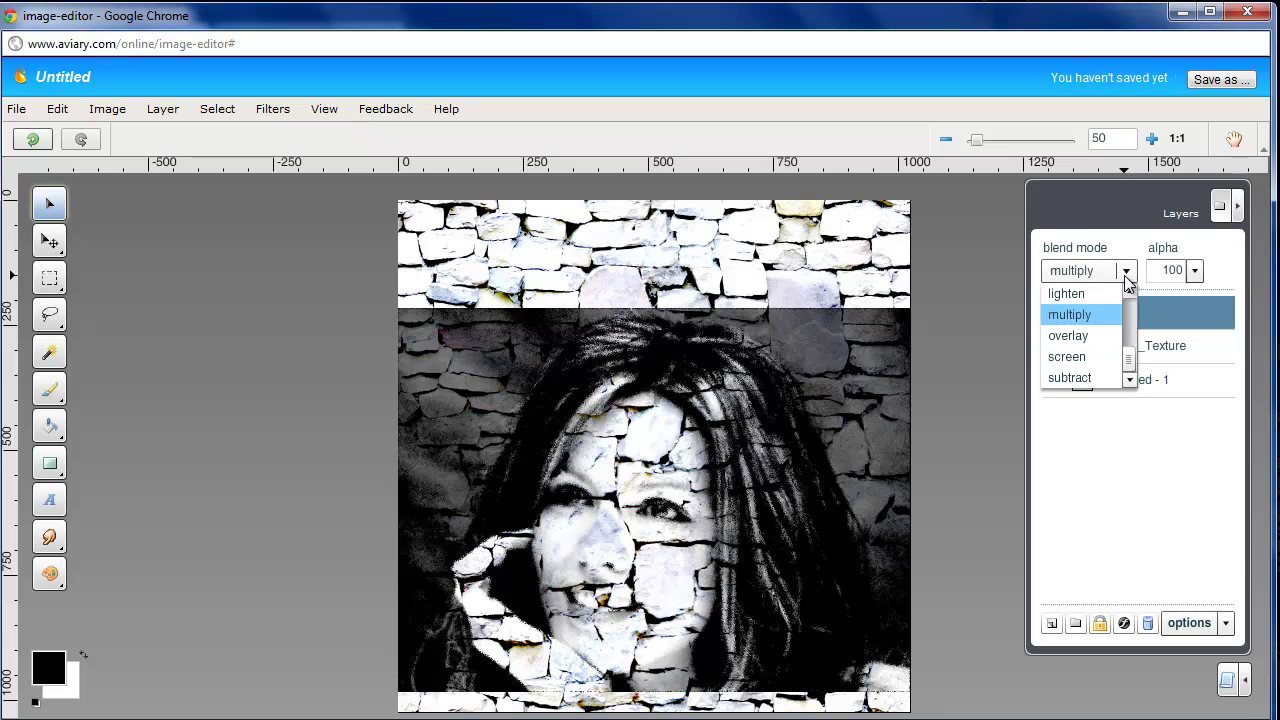
click(1080, 292)
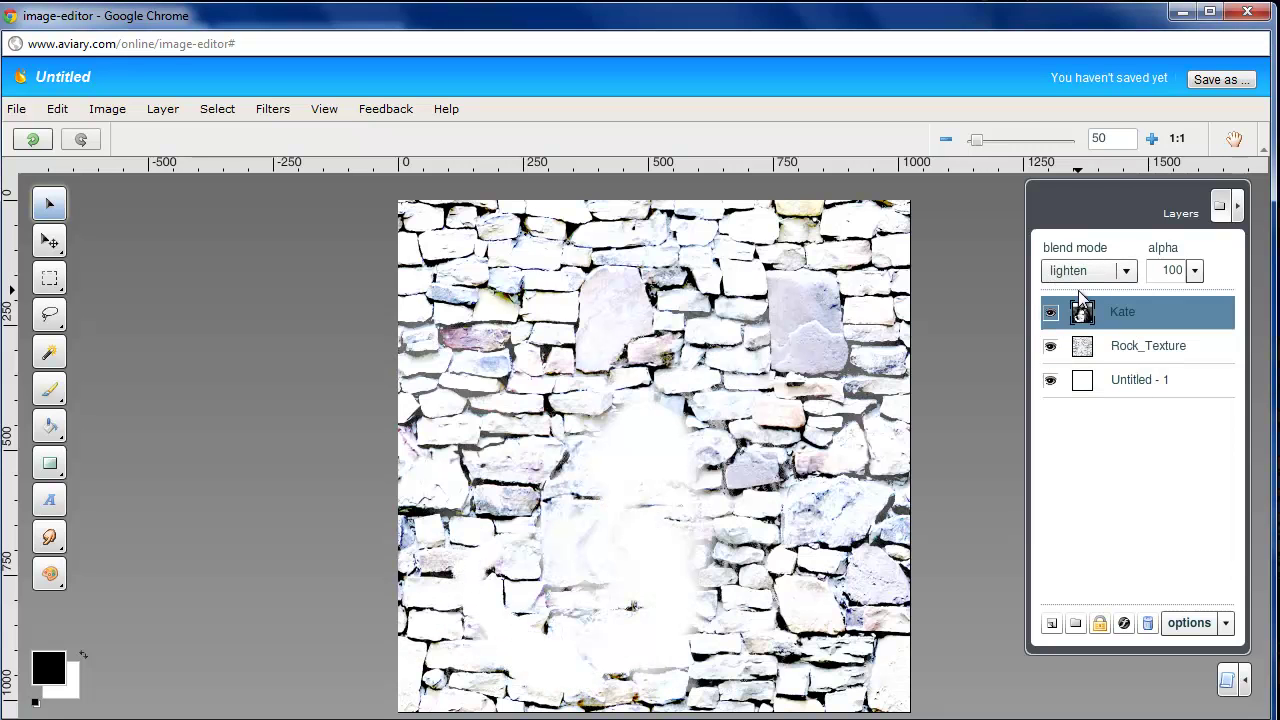
click(1125, 271)
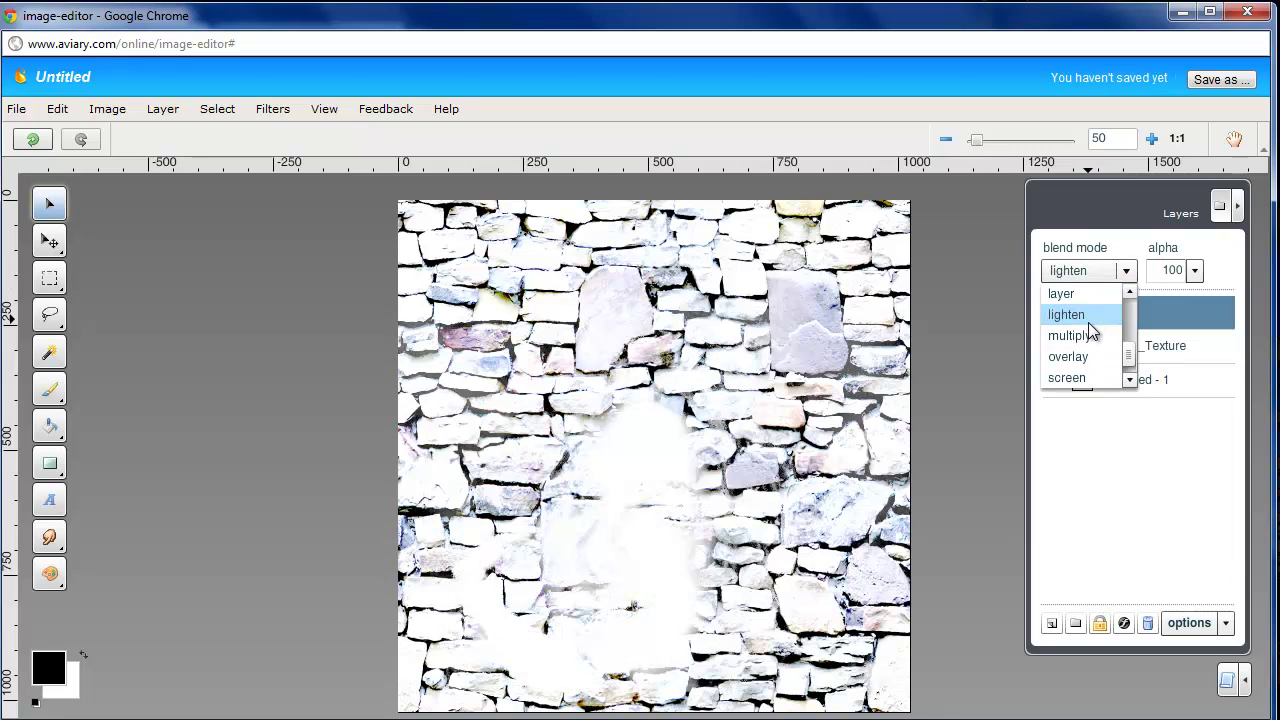
click(1082, 357)
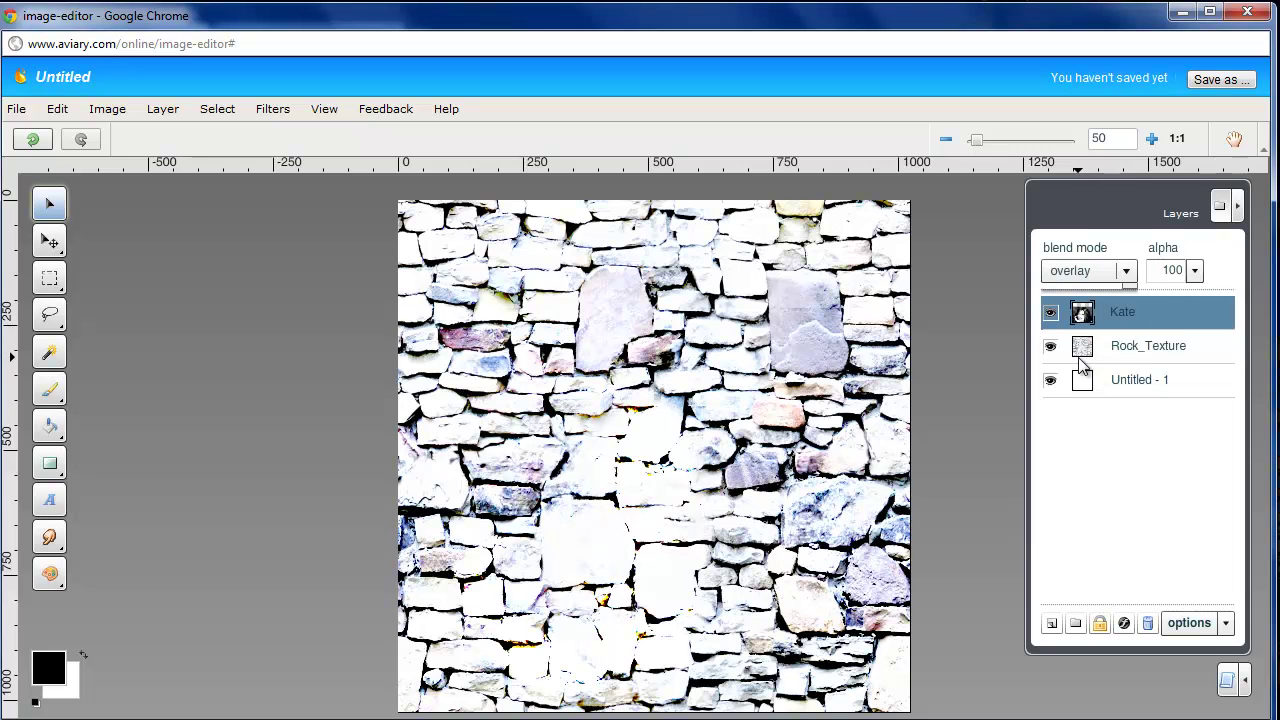
click(1125, 271)
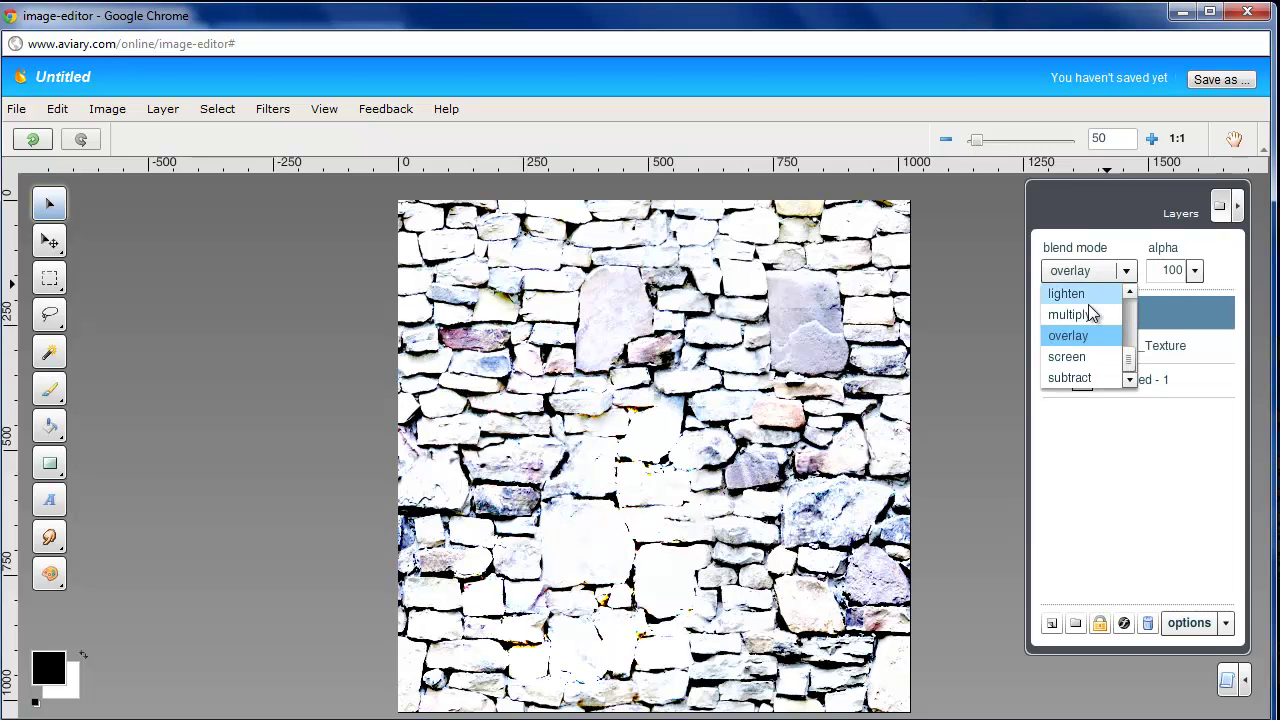
click(1078, 313)
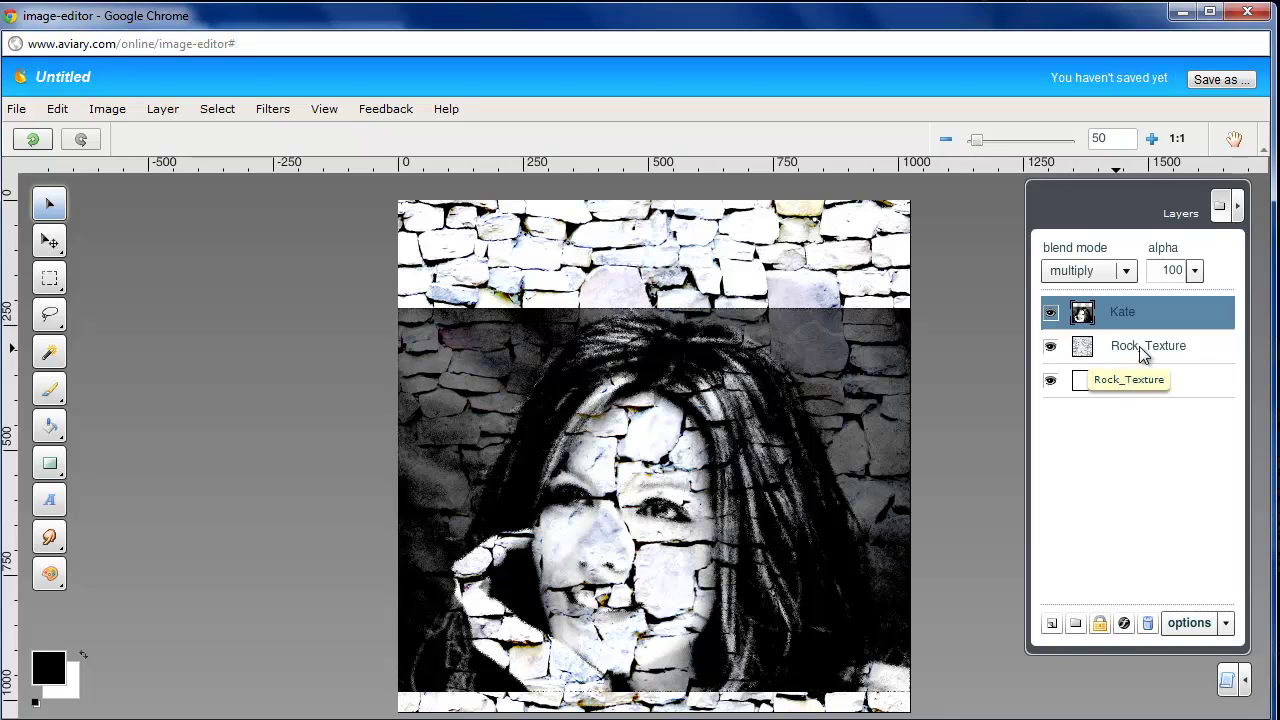
- Lower the Rock_Texture layer's alpha to 41
click(1186, 347)
click(1193, 270)
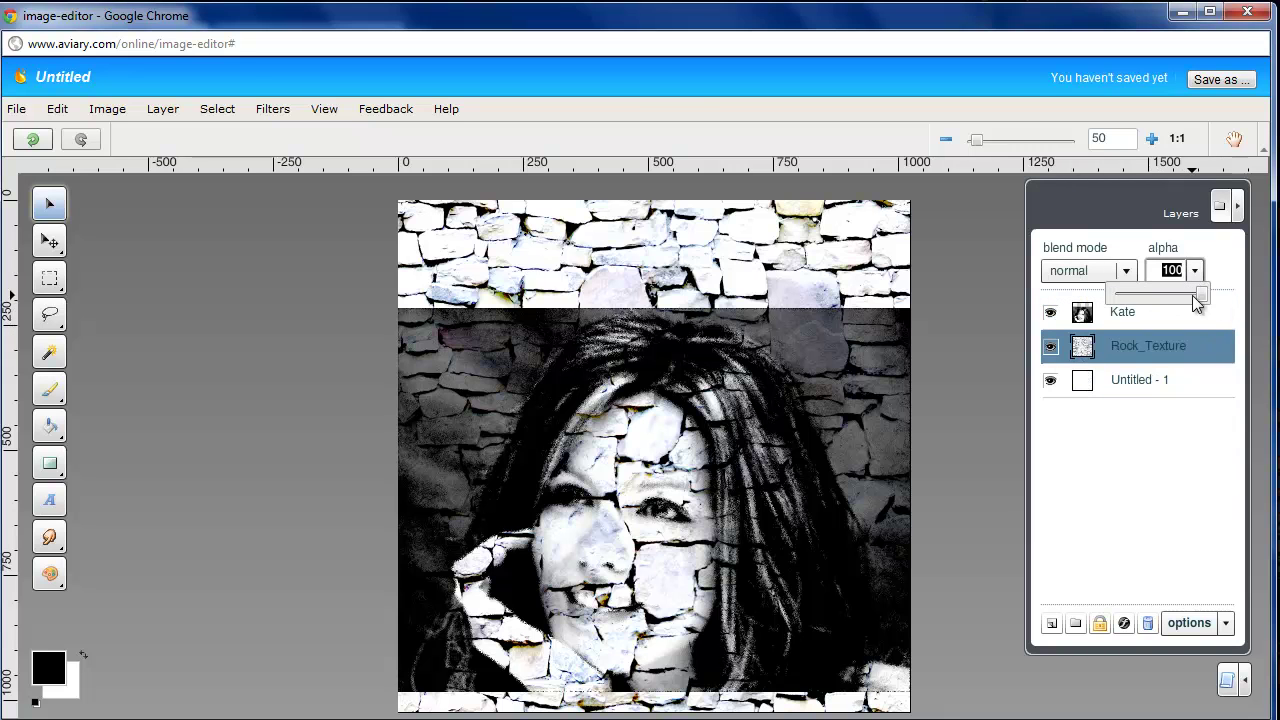
drag(1201, 292, 1153, 304)
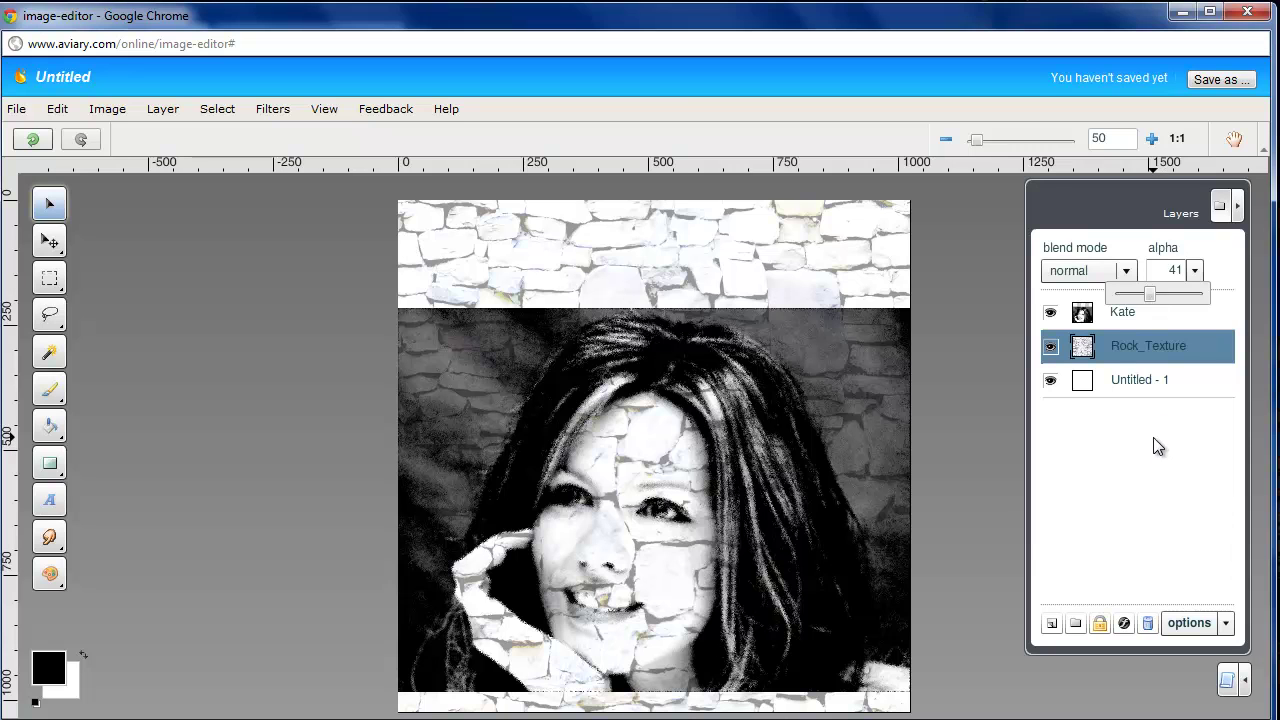
- Apply Image > Desaturate twice to the Rock_Texture layer
click(108, 112)
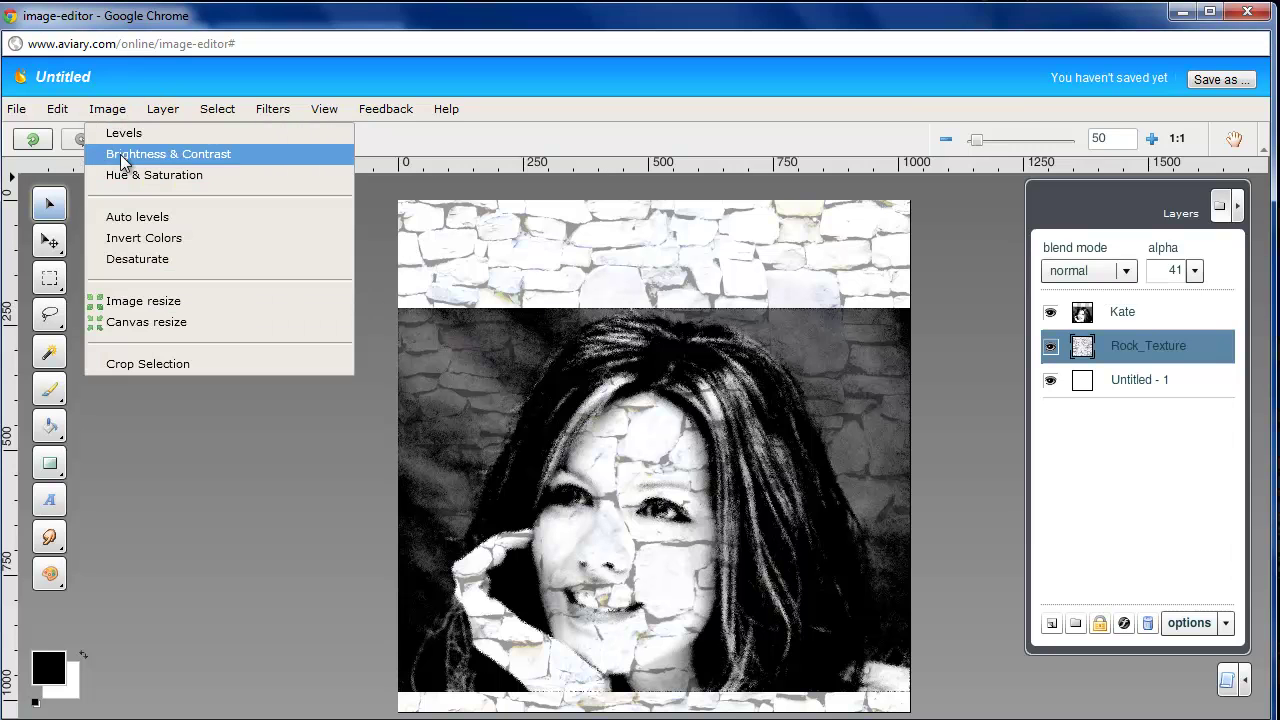
click(132, 260)
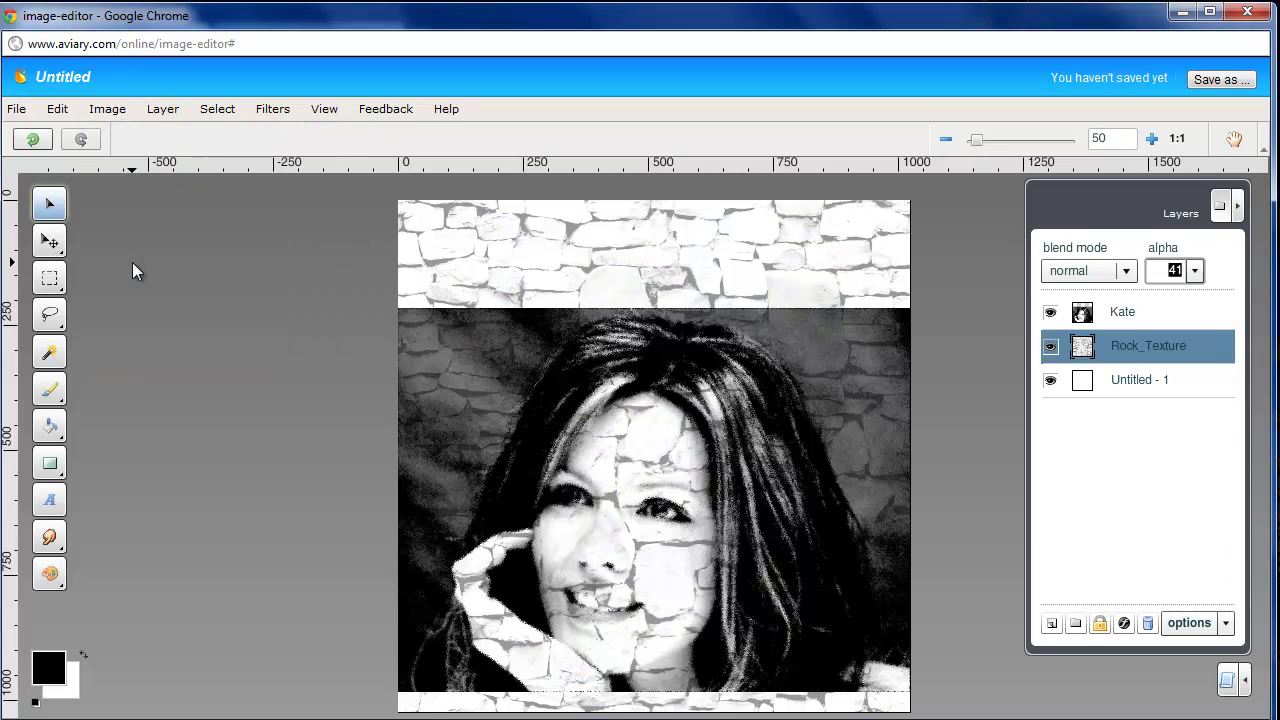
click(107, 109)
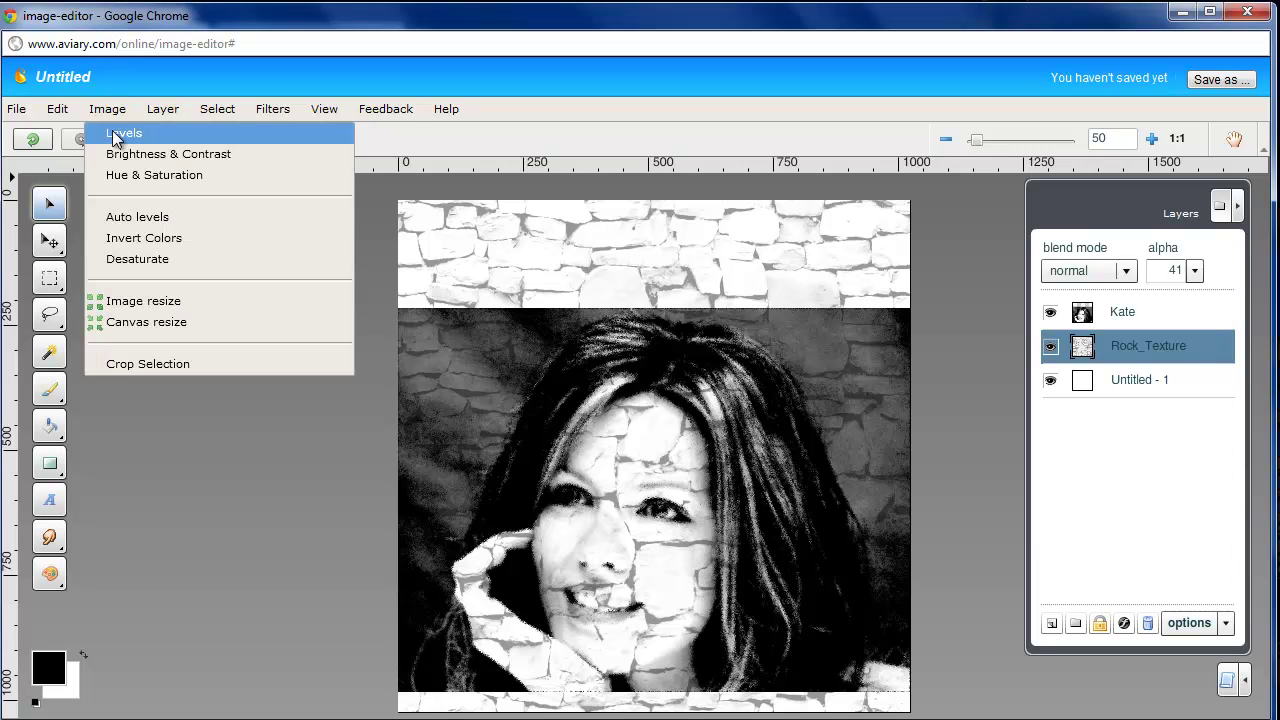
click(132, 262)
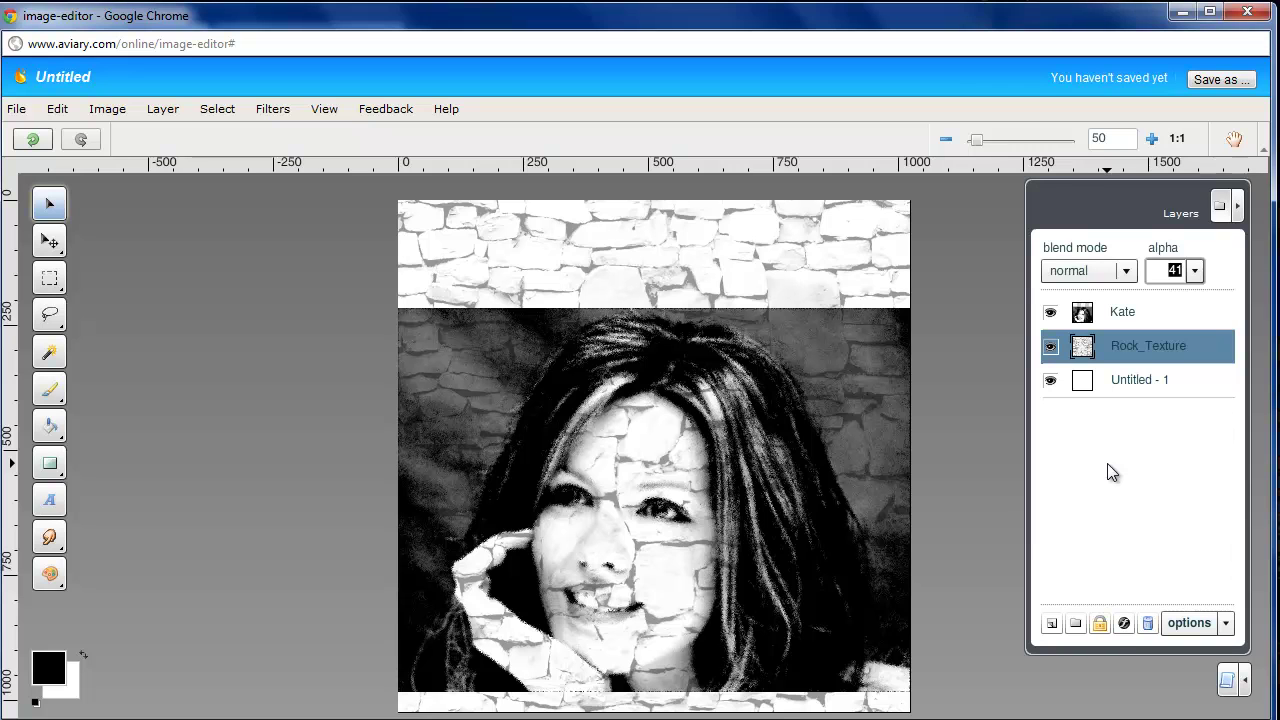
- Add a new empty layer and move it to the top of the stack, above Kate
click(1052, 624)
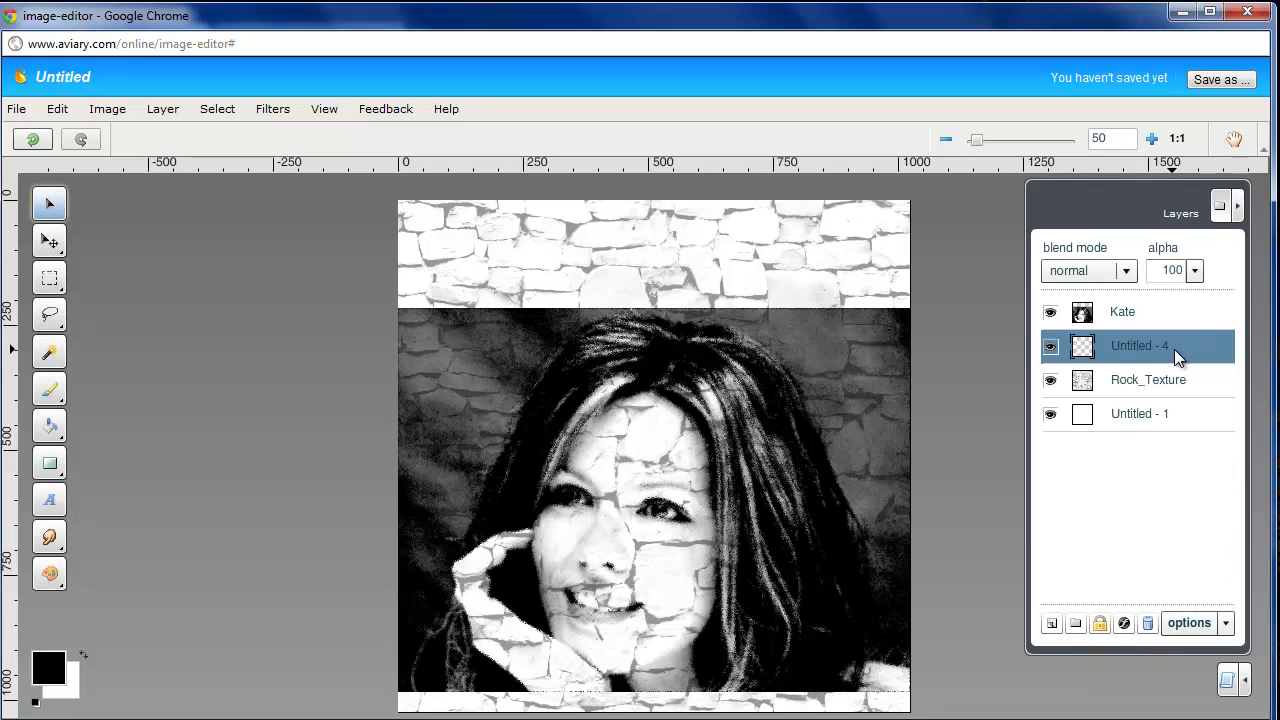
click(1190, 308)
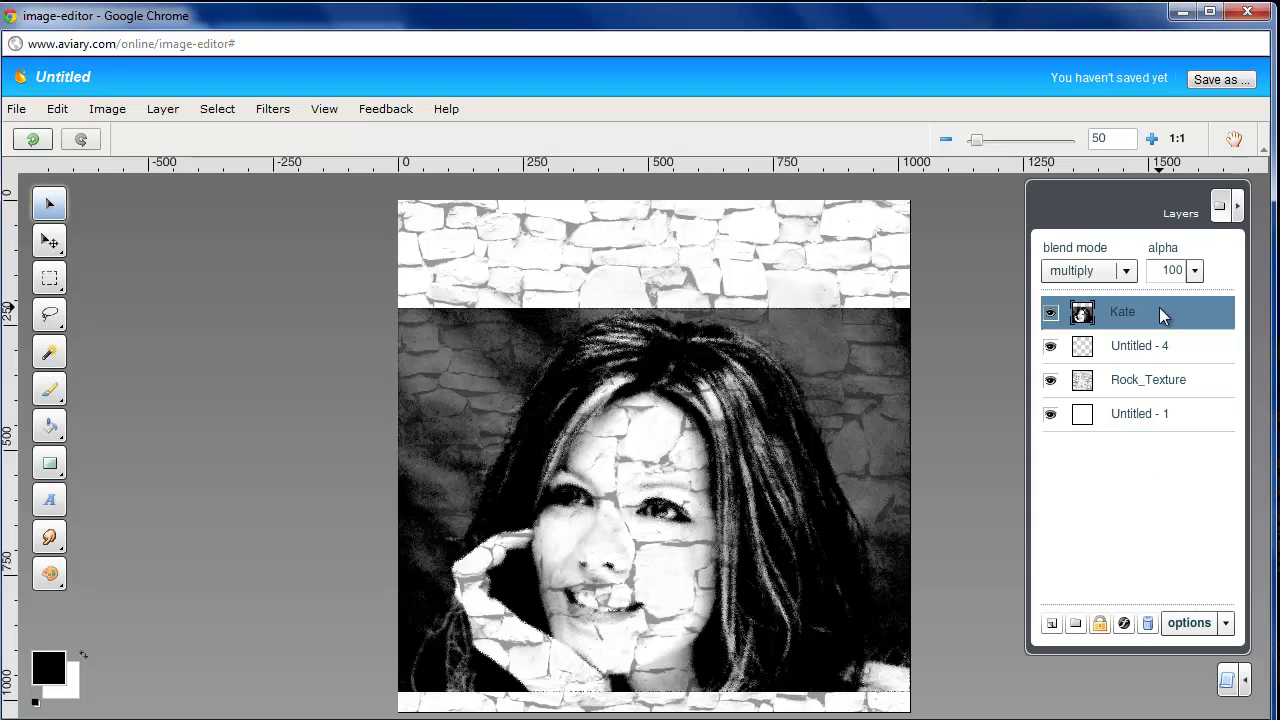
drag(1159, 307, 1110, 378)
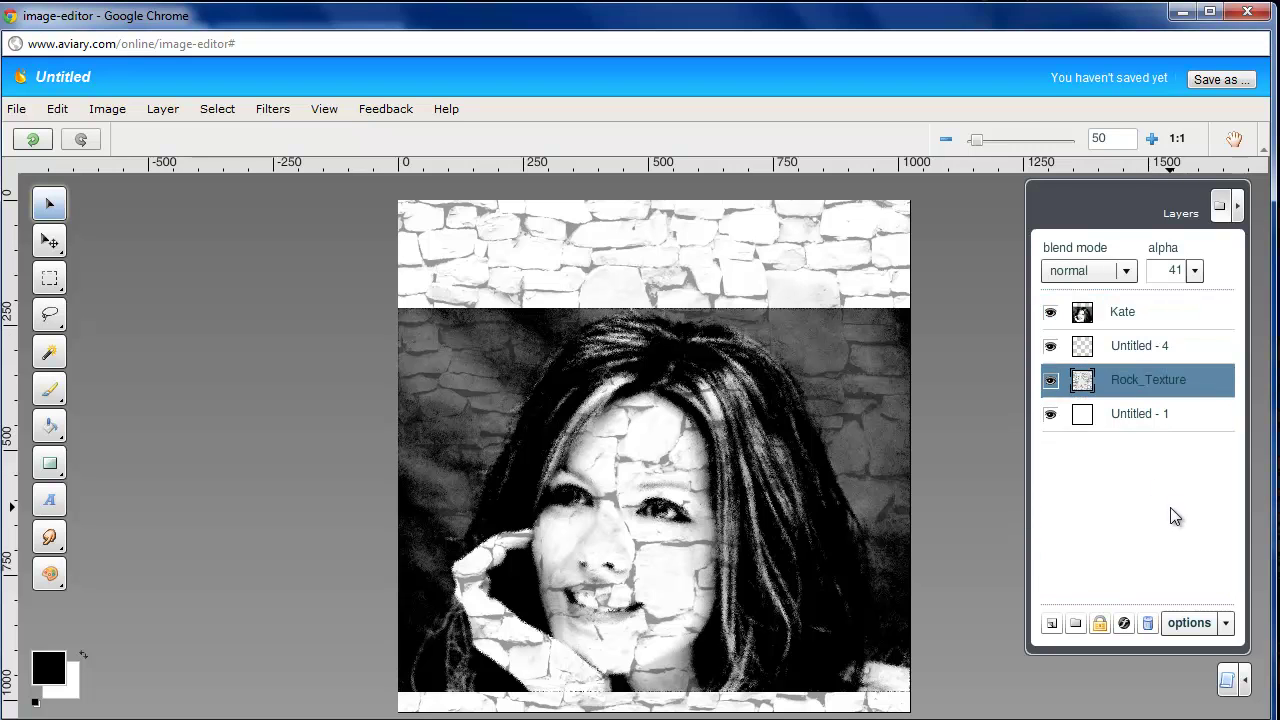
click(1151, 303)
mouse_move(1151, 305)
mouse_down()
mouse_move(1150, 375)
mouse_move(1150, 308)
mouse_move(1163, 307)
mouse_move(1122, 309)
mouse_move(1134, 310)
mouse_up()
click(1144, 348)
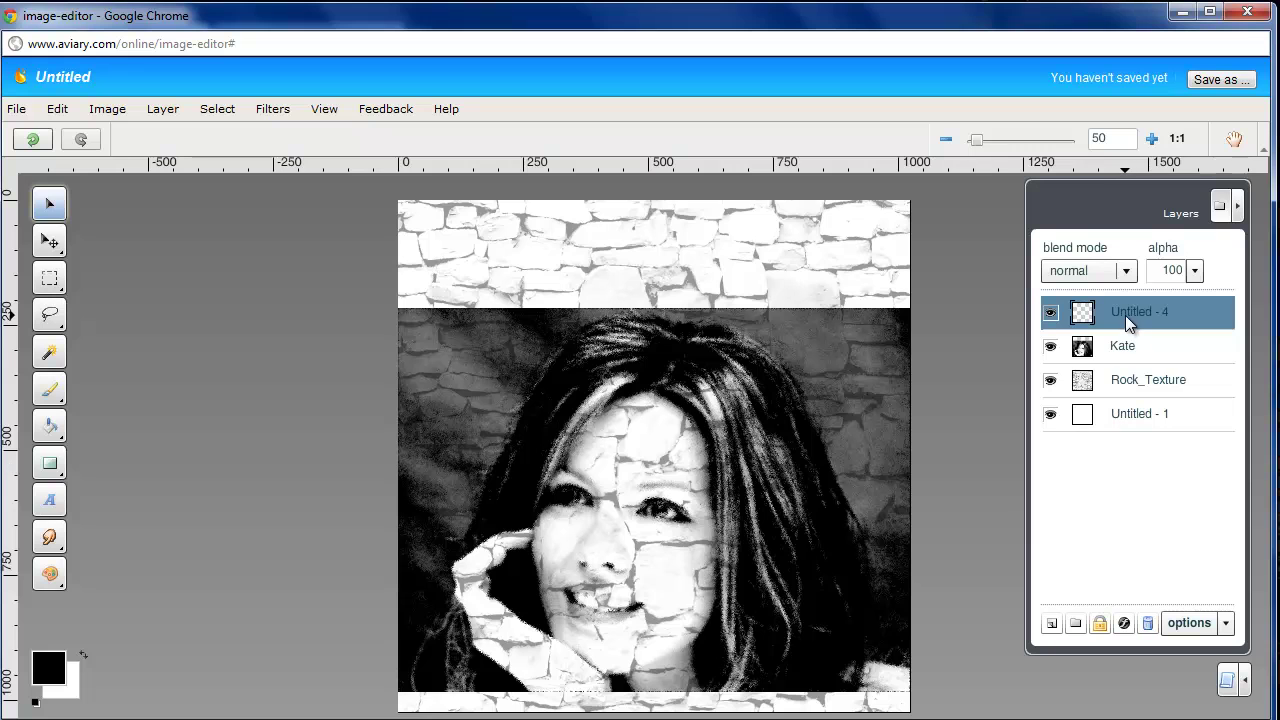
- Rename the new layer to Color_Overlay
double_click(1127, 310)
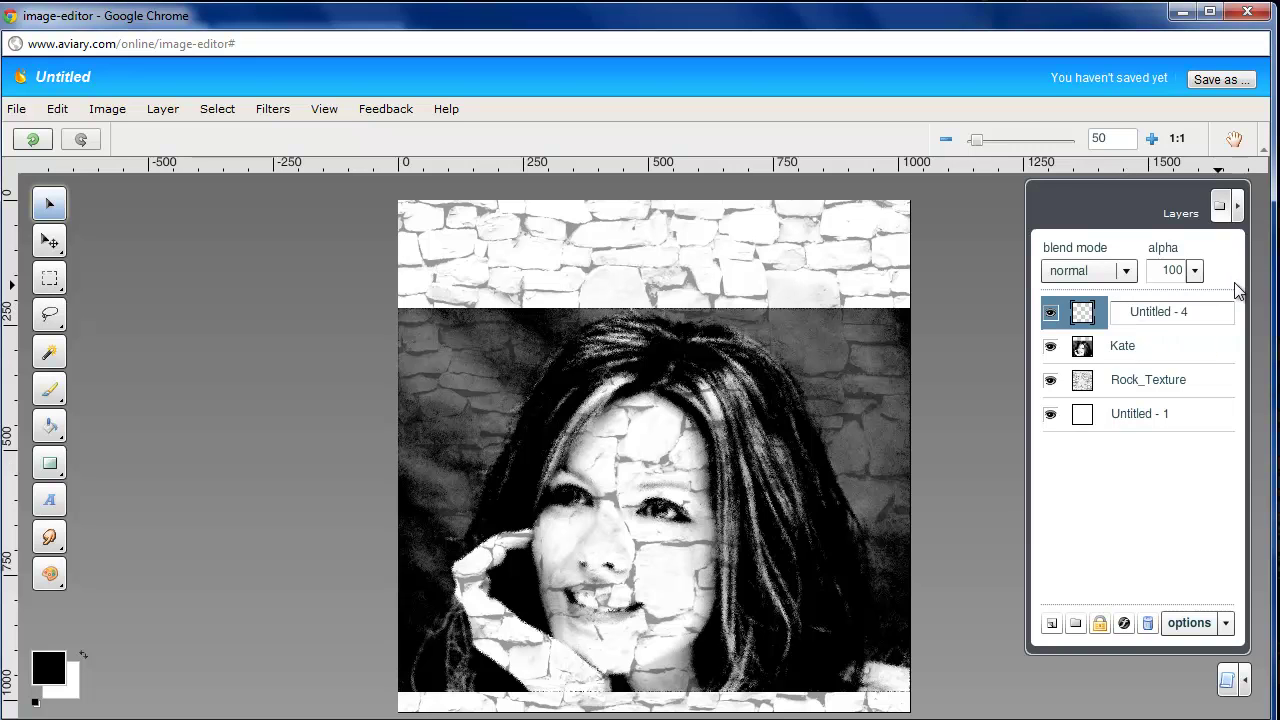
drag(1211, 313, 1135, 310)
text(Color)
text(_Overlay)
click(1114, 501)
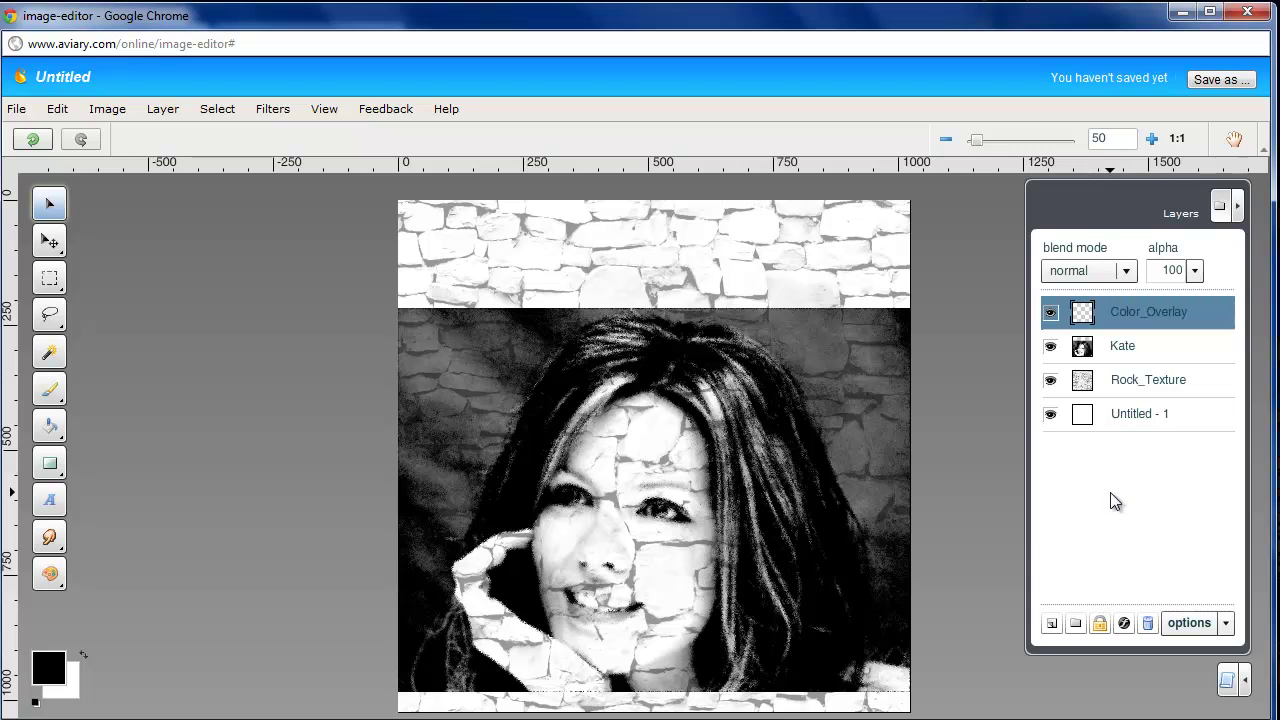
- Set the foreground colour to web-safe light orange ff9966 in the colour picker
click(62, 678)
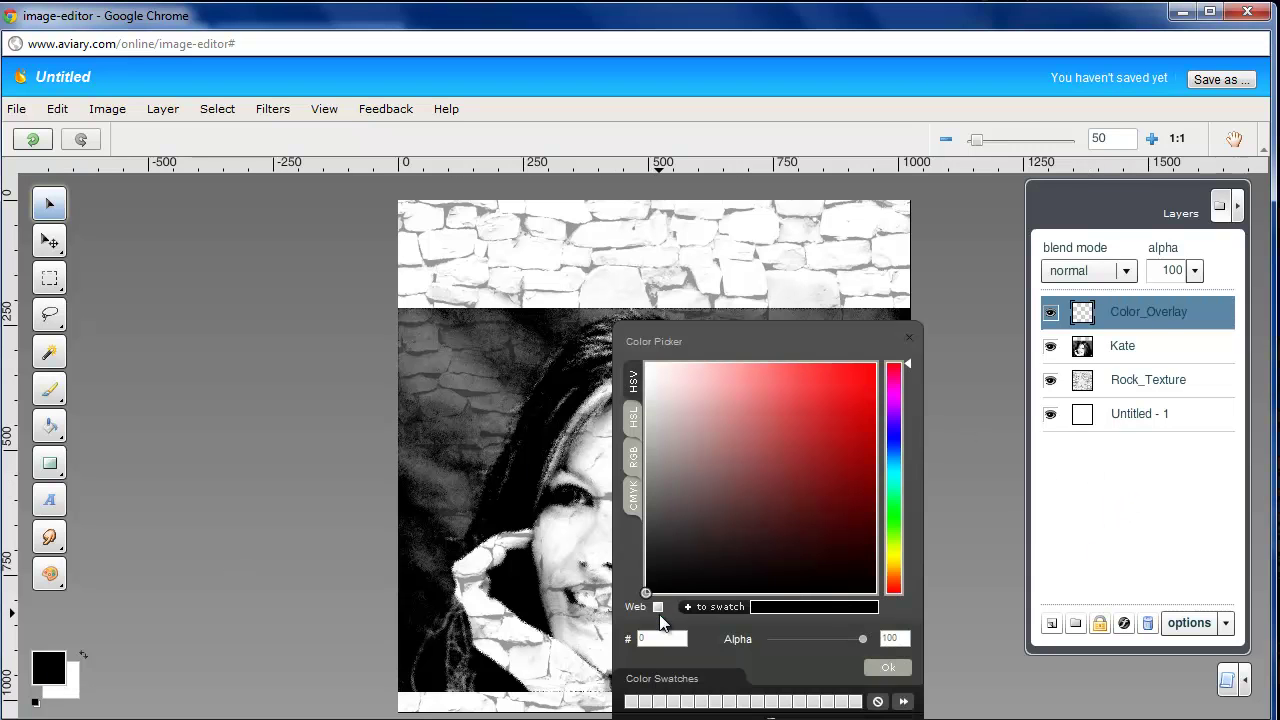
click(658, 607)
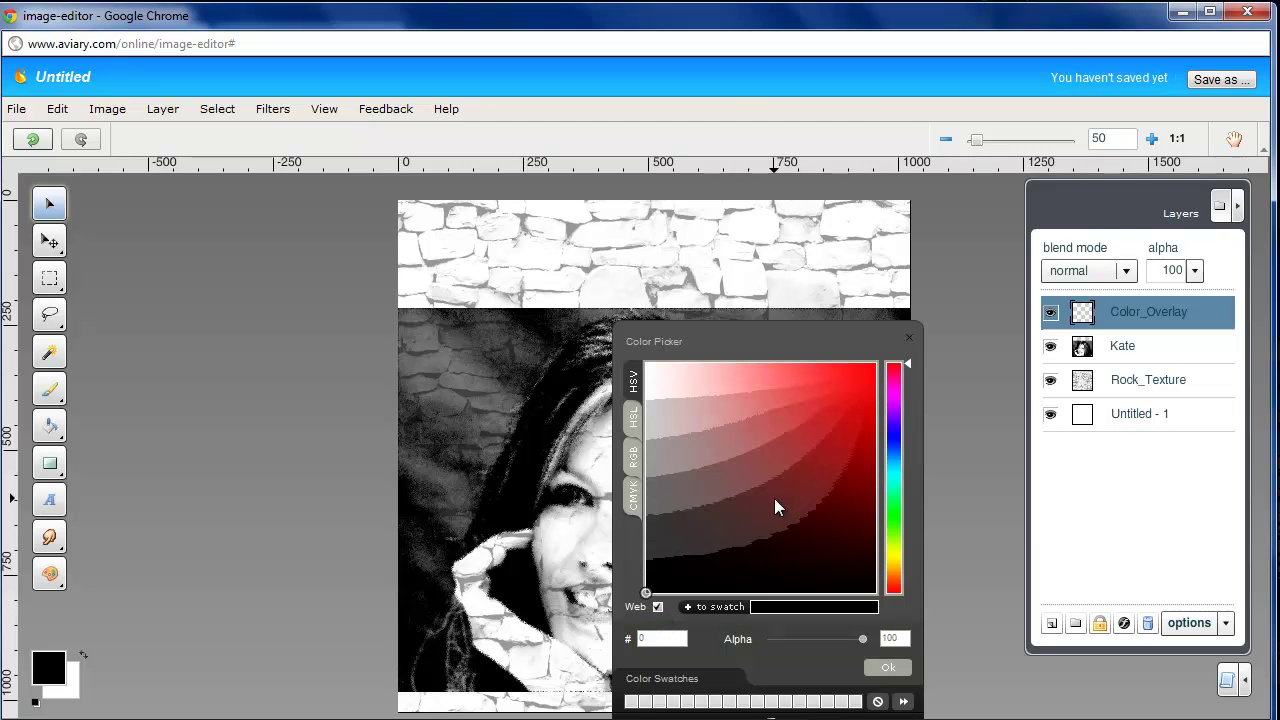
drag(894, 554, 897, 588)
click(835, 455)
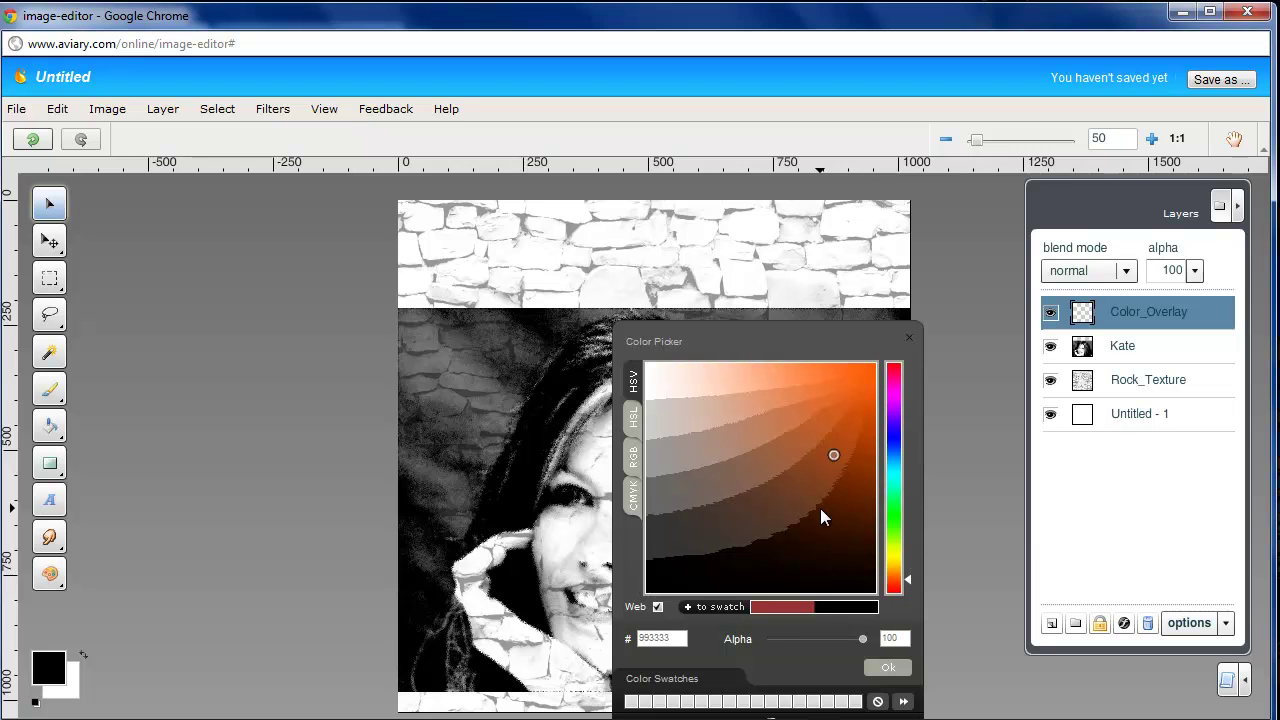
click(814, 437)
click(867, 376)
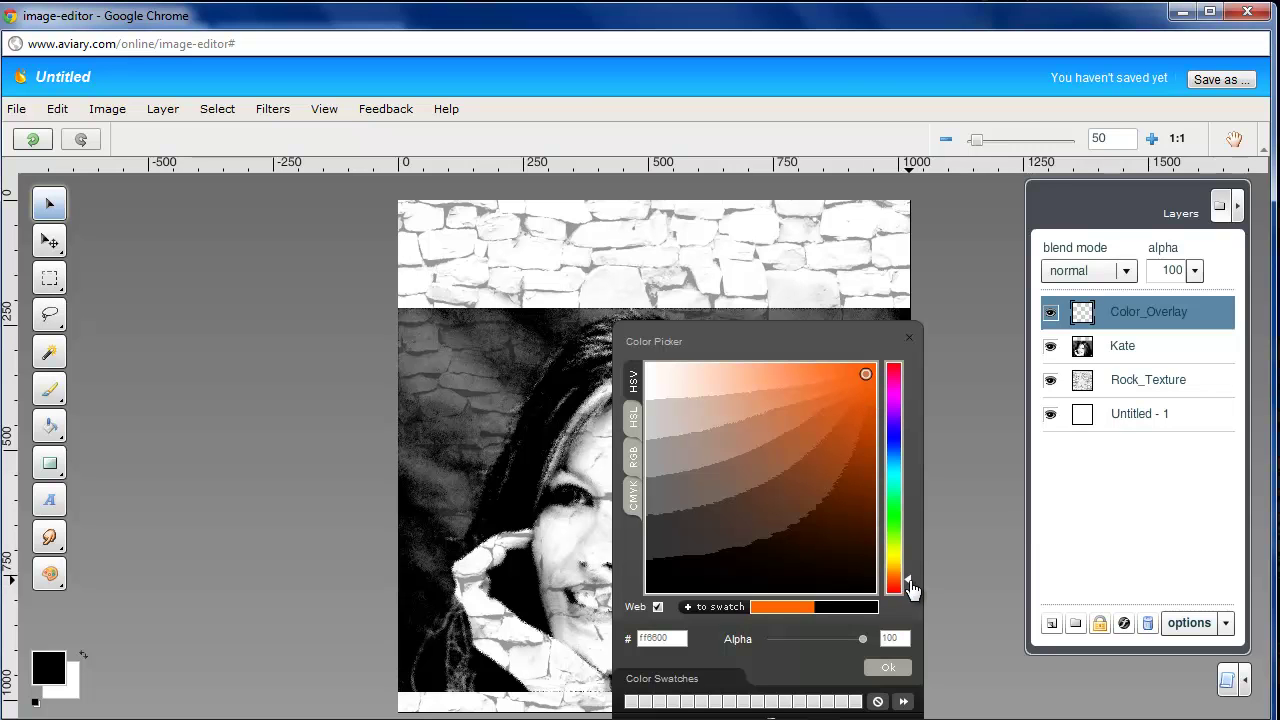
drag(910, 581, 909, 579)
drag(814, 370, 803, 375)
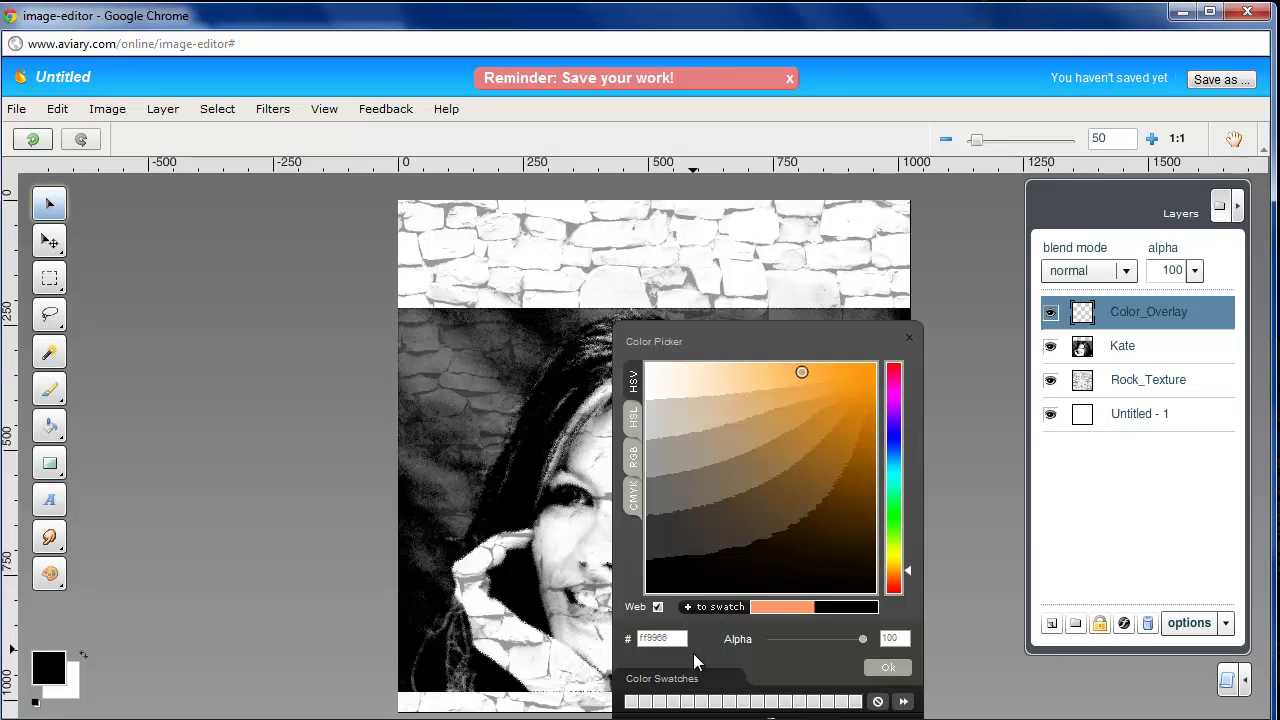
click(893, 670)
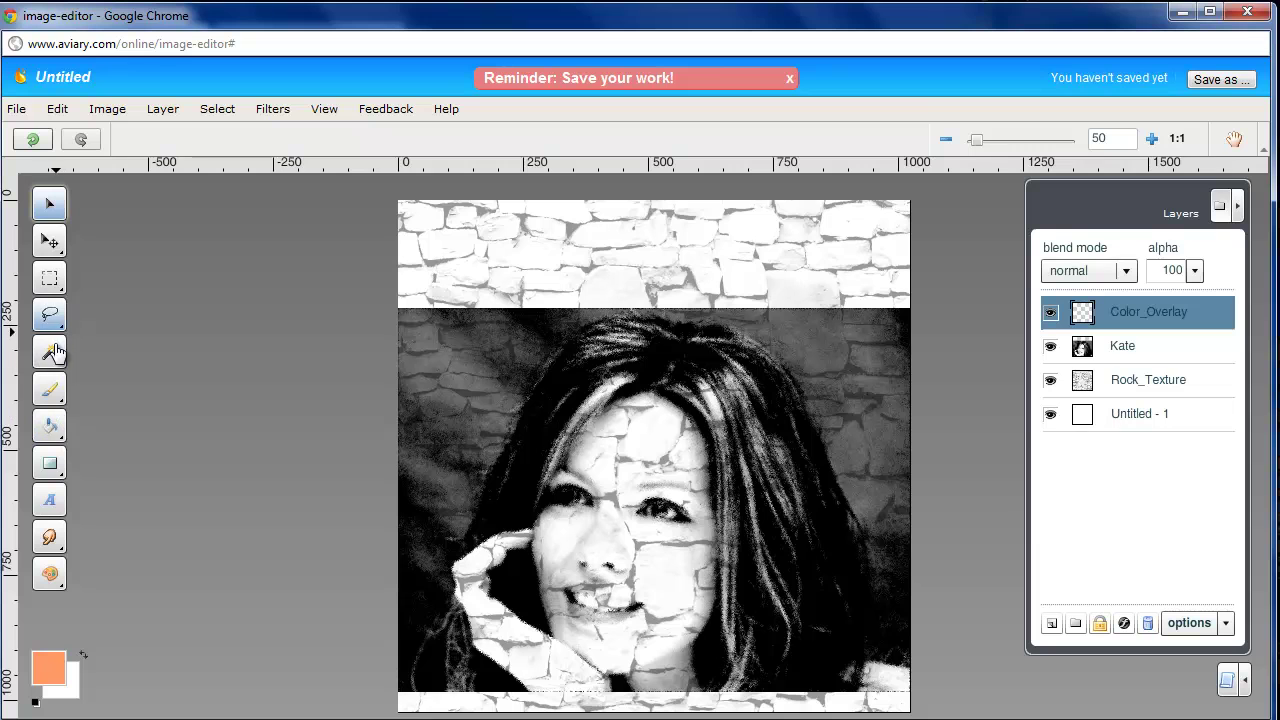
- Fill the Color_Overlay layer with the orange using the Fill bucket tool
click(50, 463)
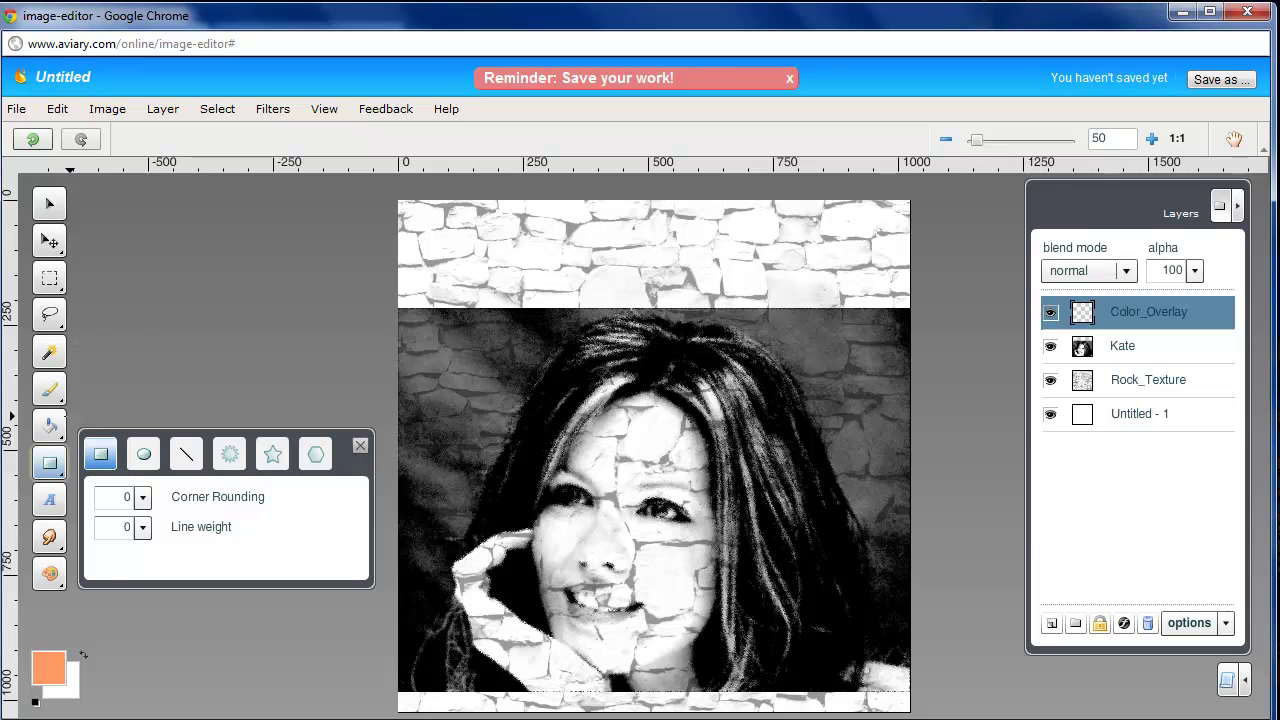
click(50, 425)
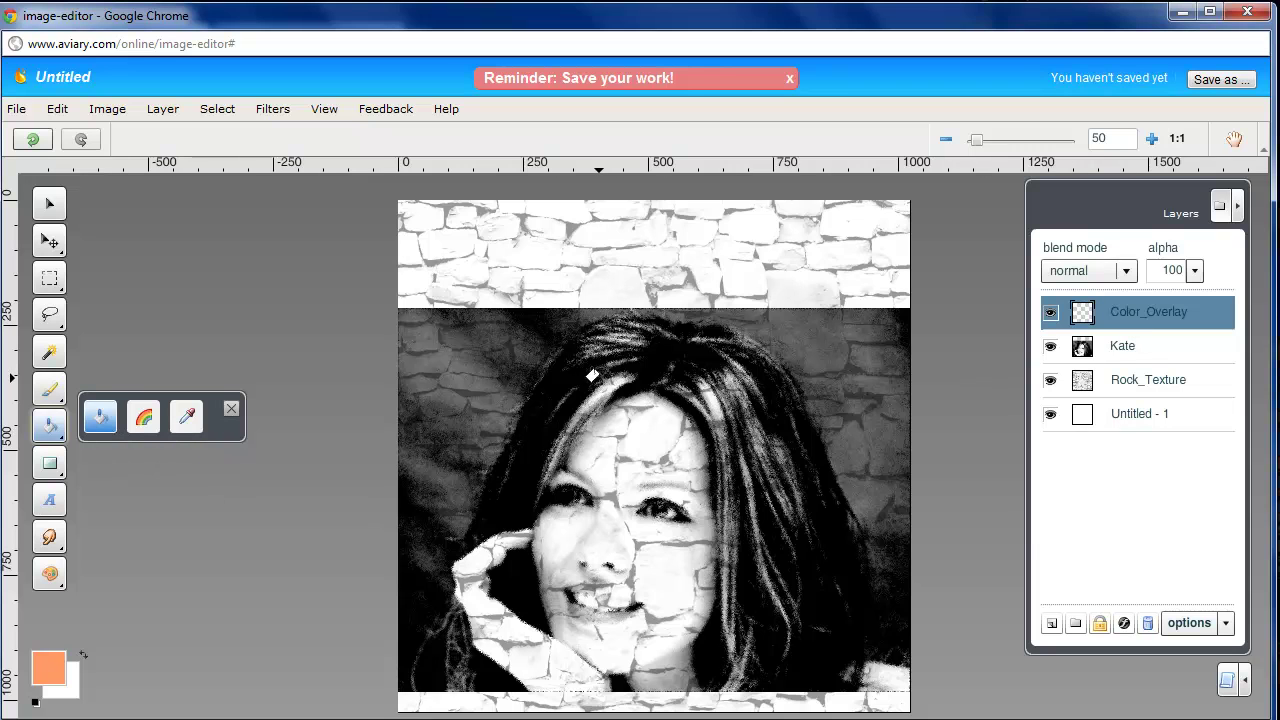
click(729, 543)
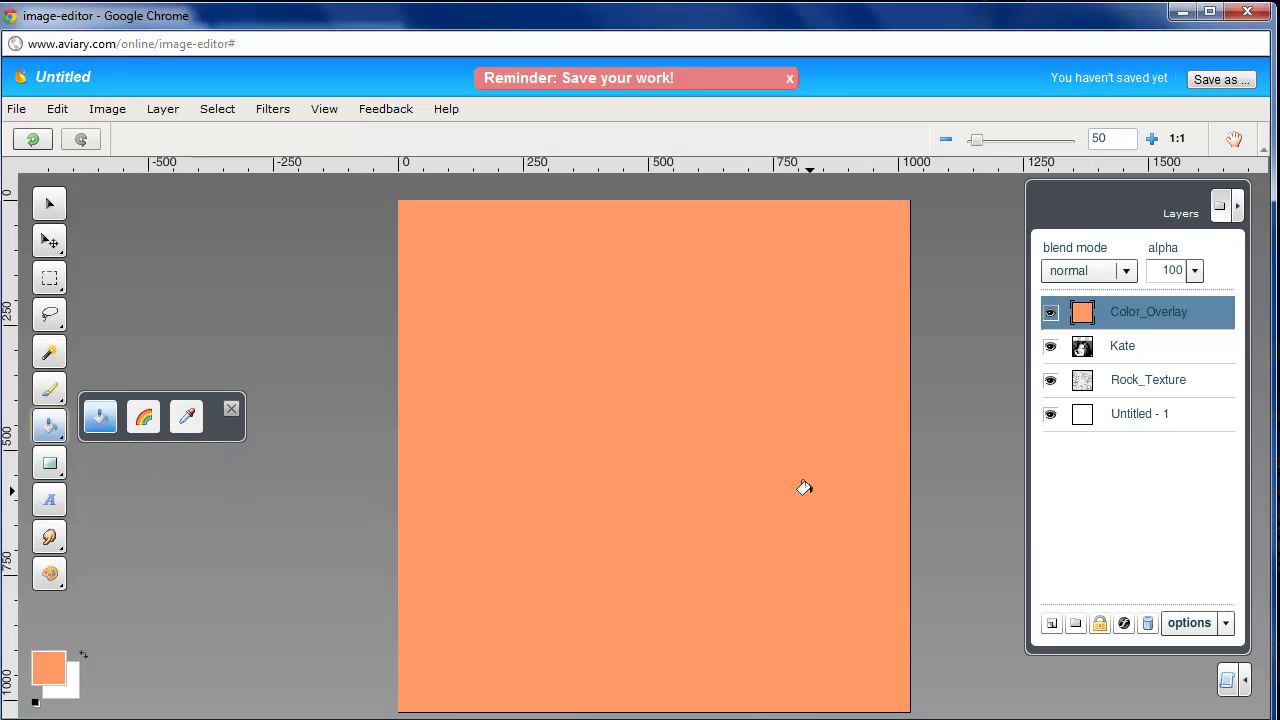
- Set the Color_Overlay layer's blend mode to overlay
click(1127, 271)
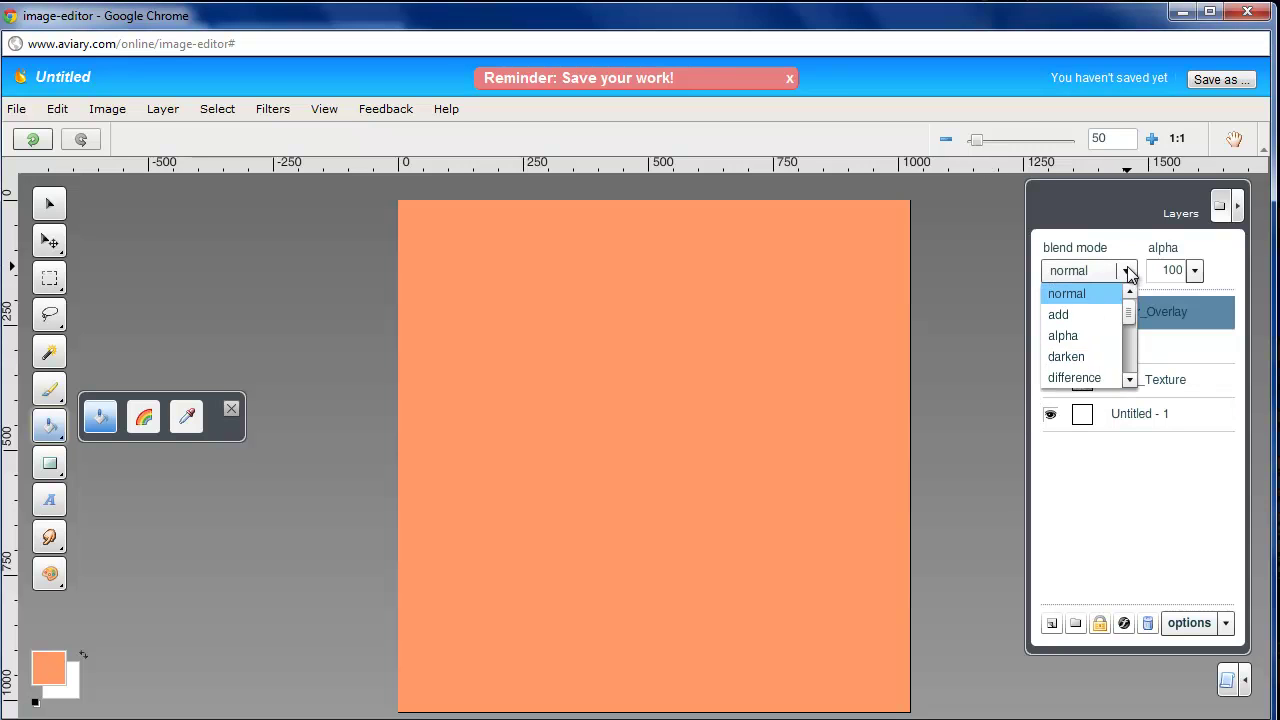
drag(1129, 313, 1131, 366)
click(1080, 342)
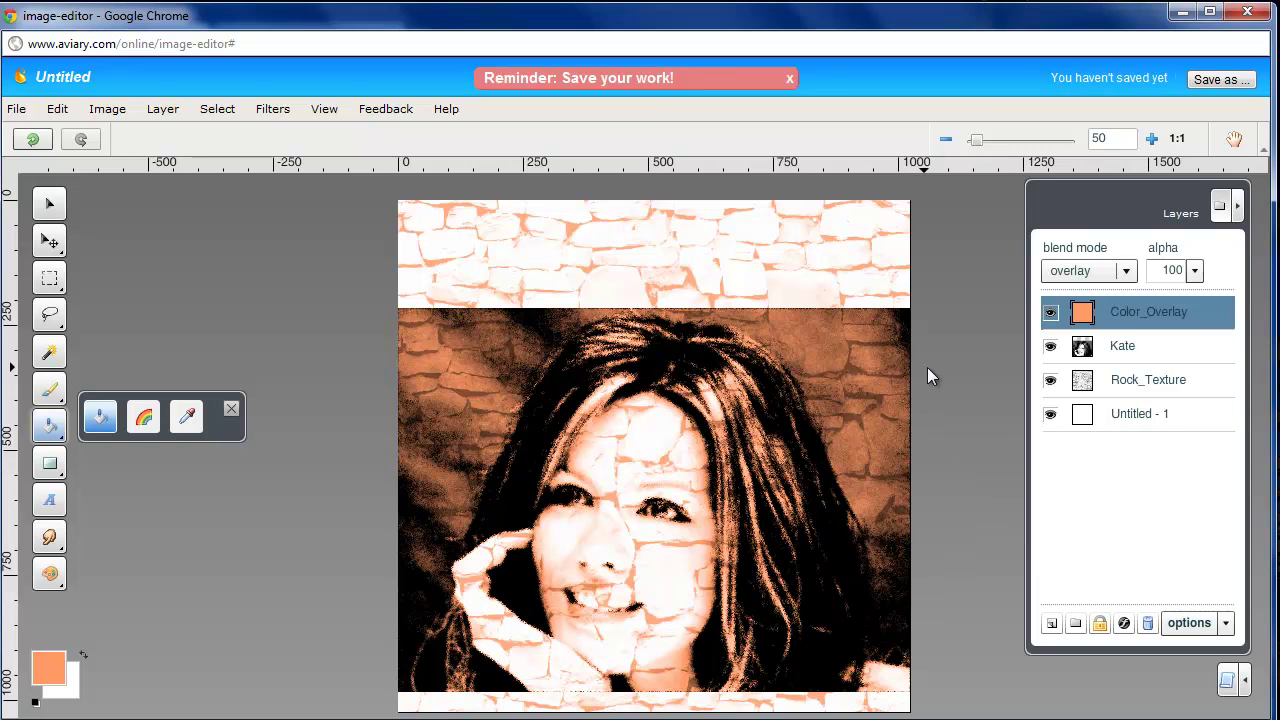
- Marquee-select the portrait area and crop the image to that selection
click(49, 277)
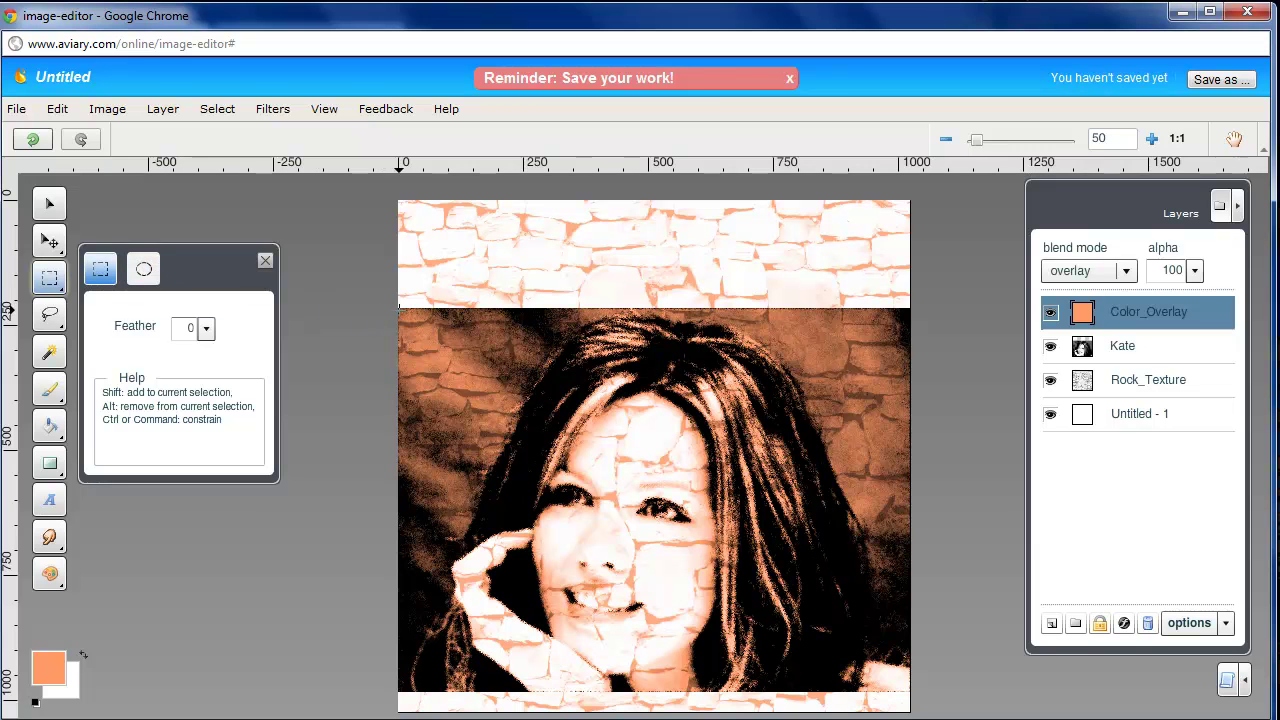
mouse_move(400, 309)
mouse_down()
mouse_move(532, 436)
mouse_move(606, 608)
mouse_move(910, 692)
mouse_up()
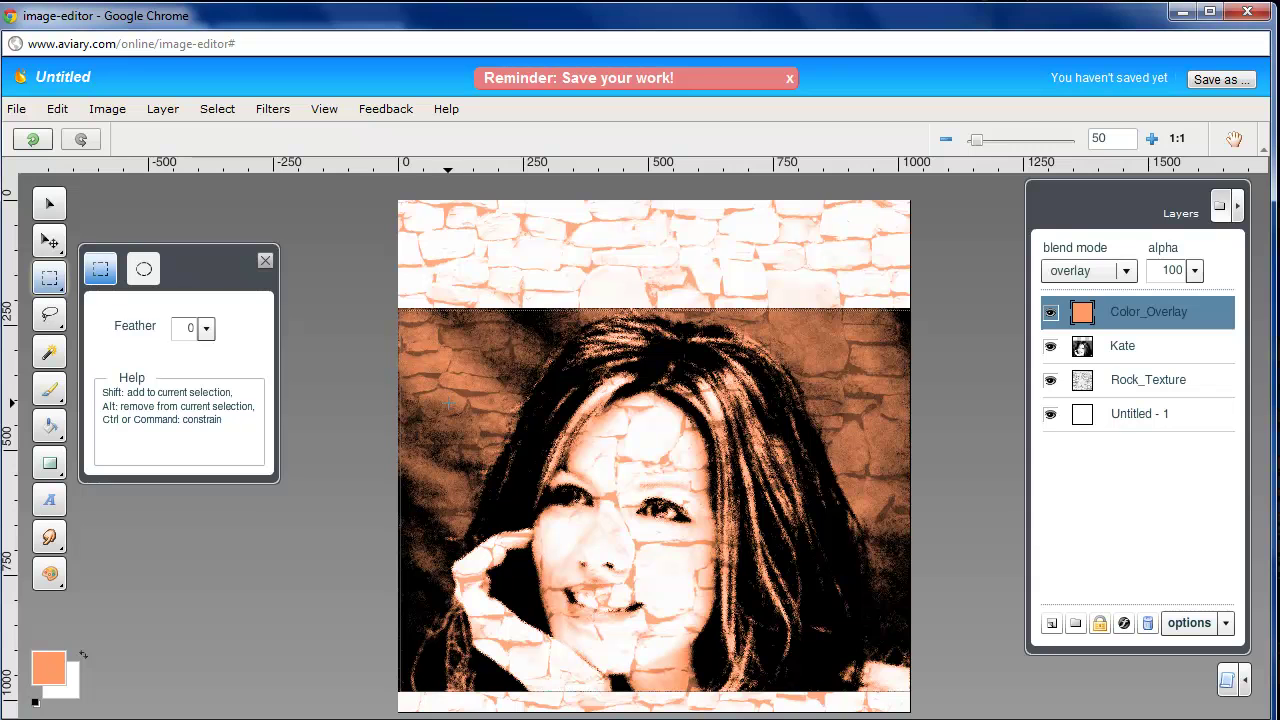
click(110, 110)
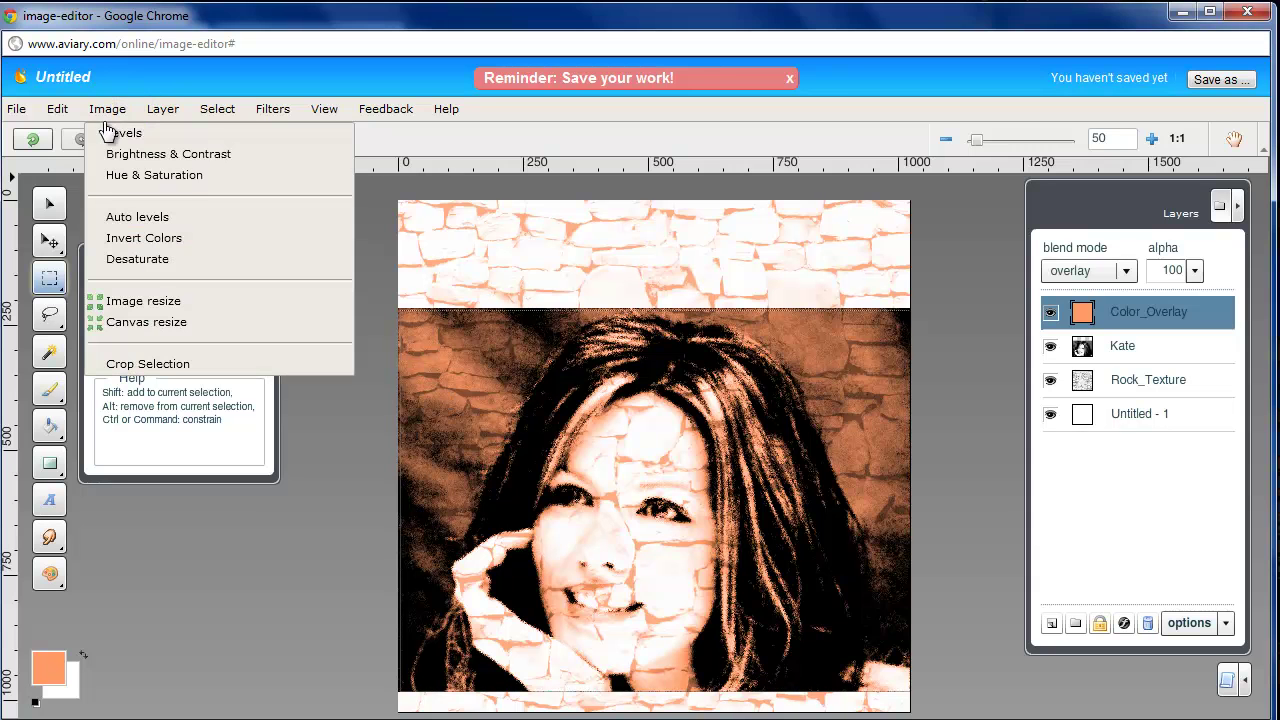
click(163, 366)
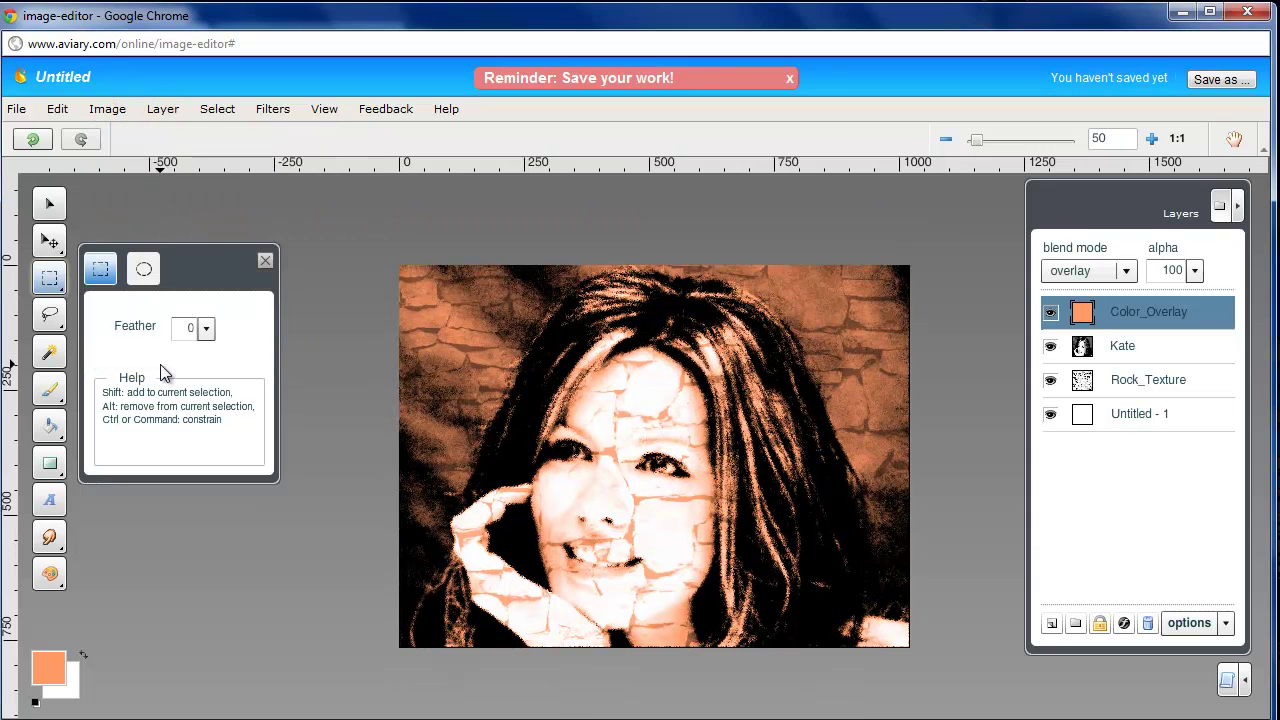